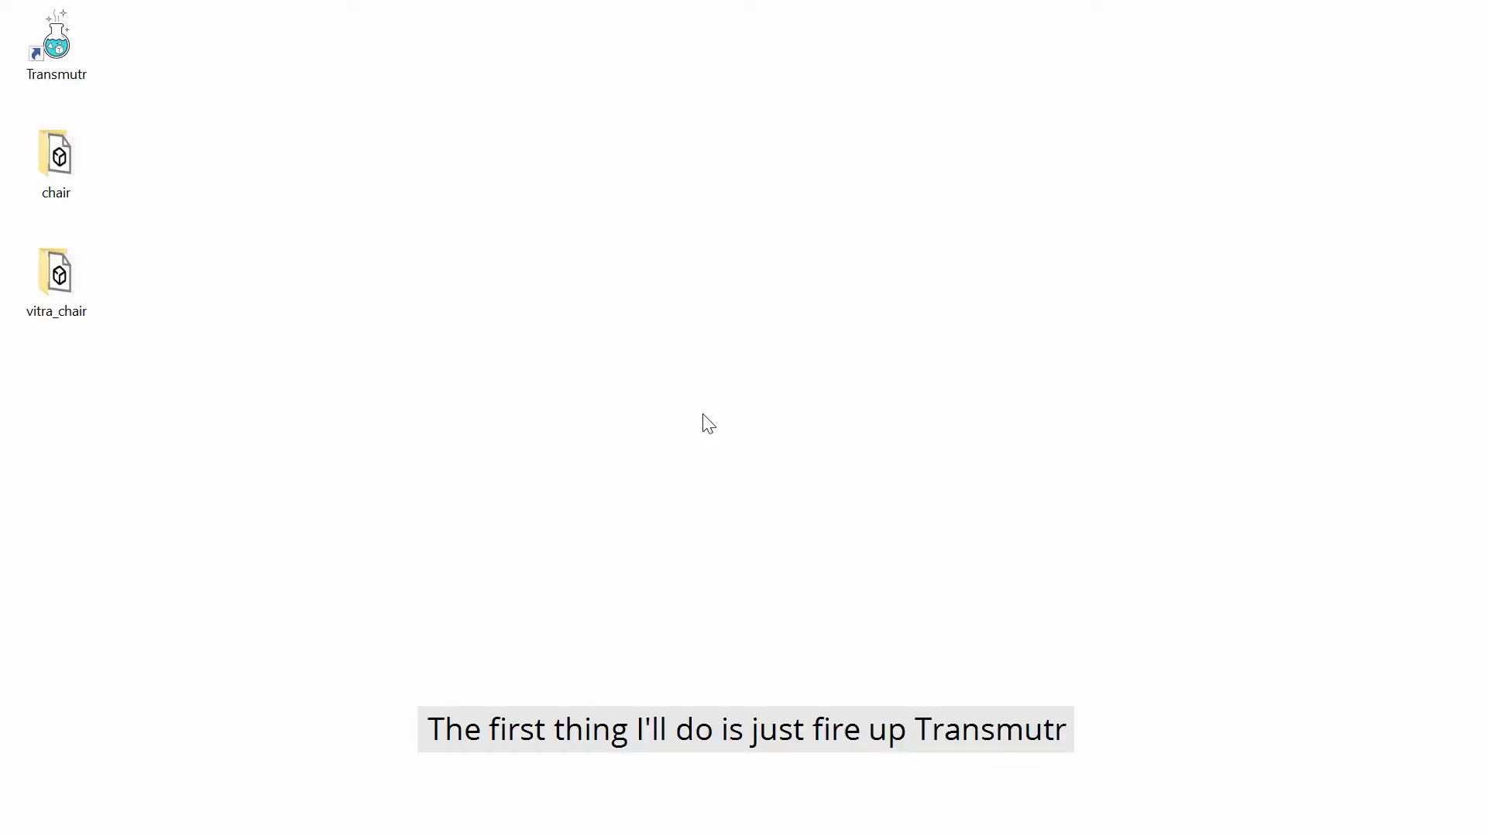
Step: Launch Transmutr from its desktop shortcut to reach the Open a model screen
double_click(54, 43)
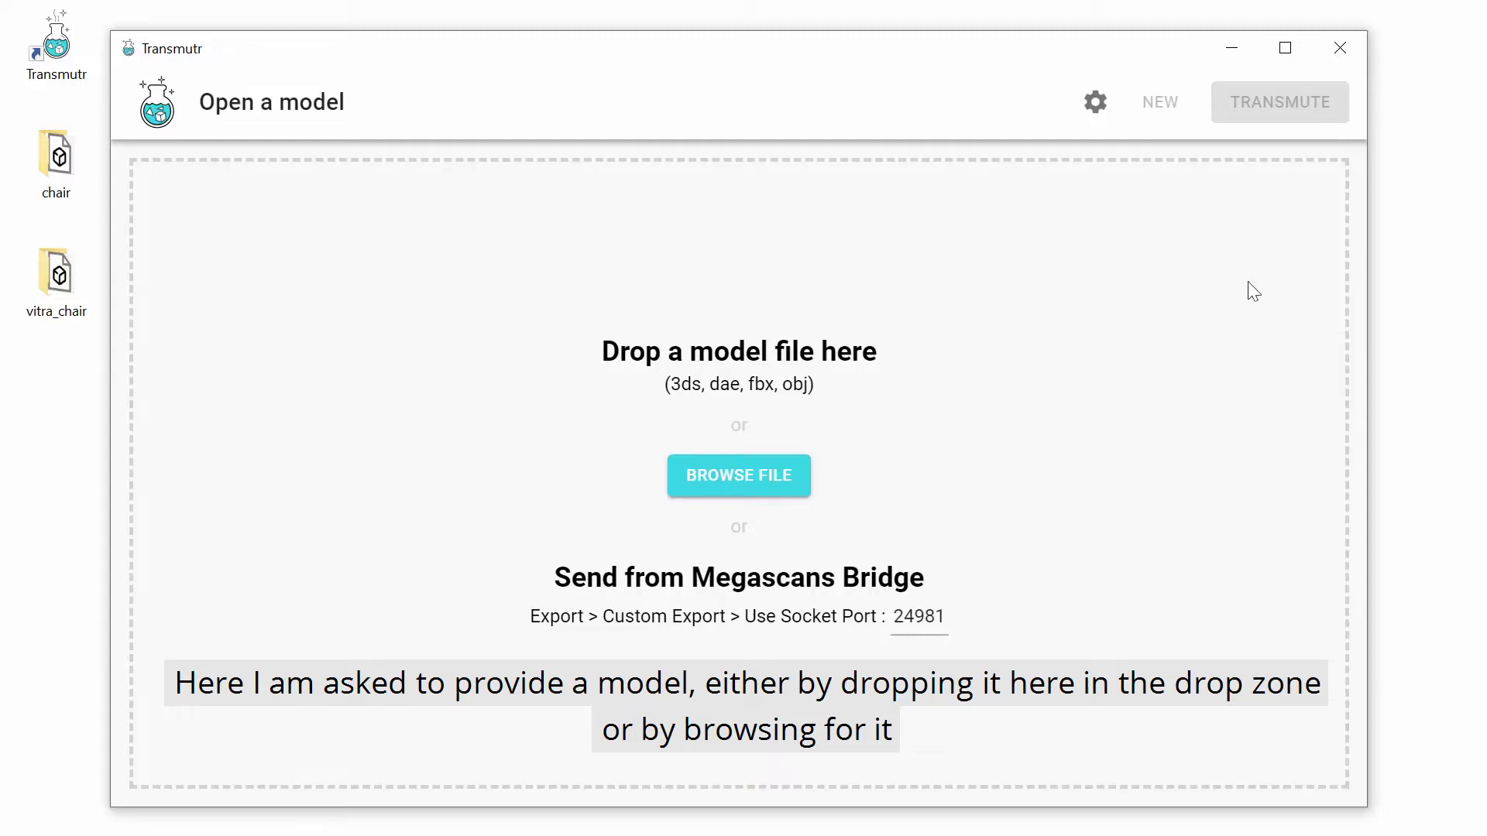
Step: Load vitra_chair.FBX and orbit the preview to look down on the chair
left_click(724, 488)
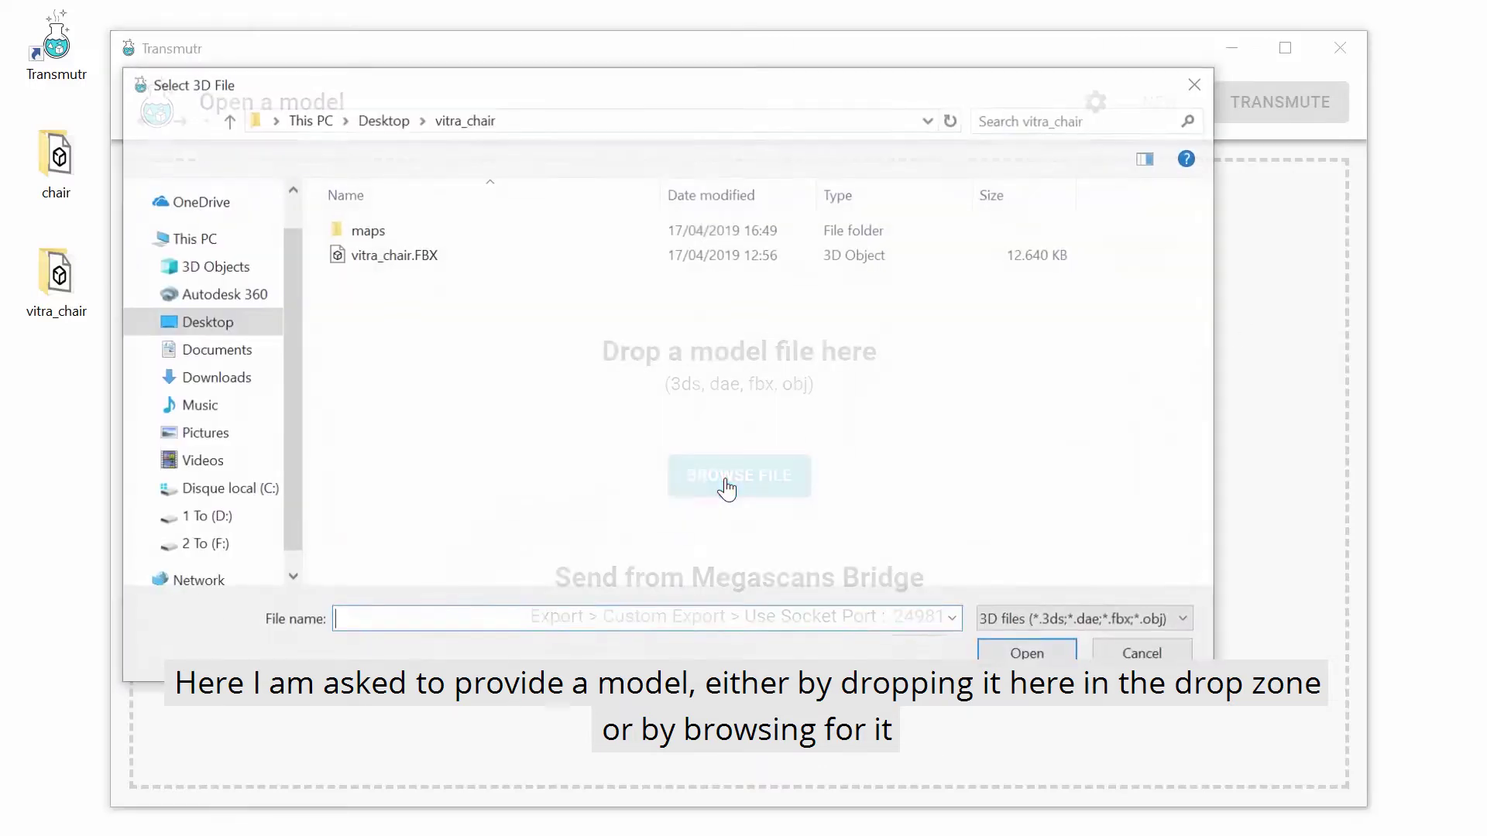
double_click(418, 256)
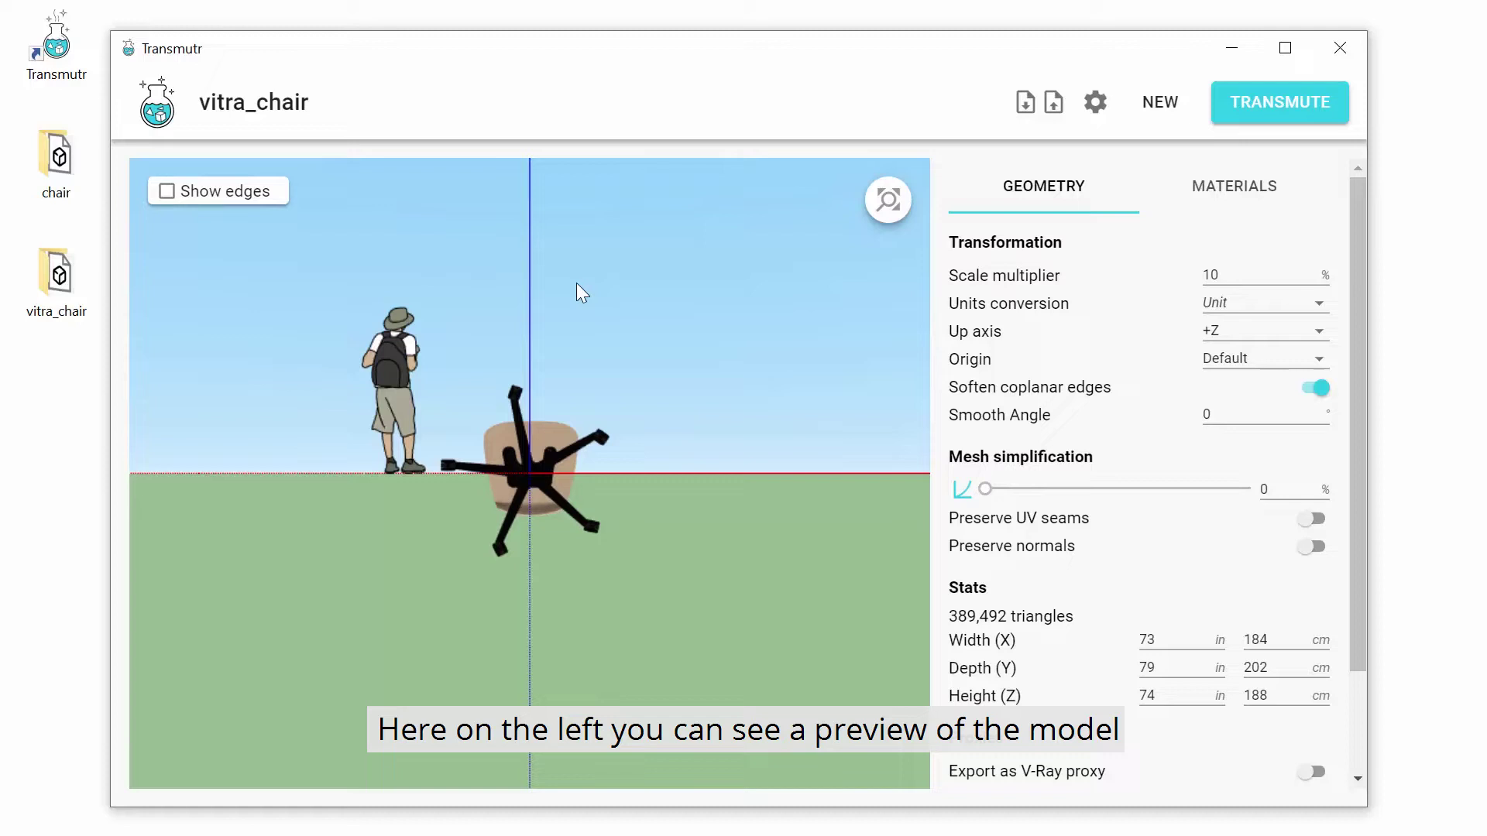
middle_click_drag(697, 356, 656, 394)
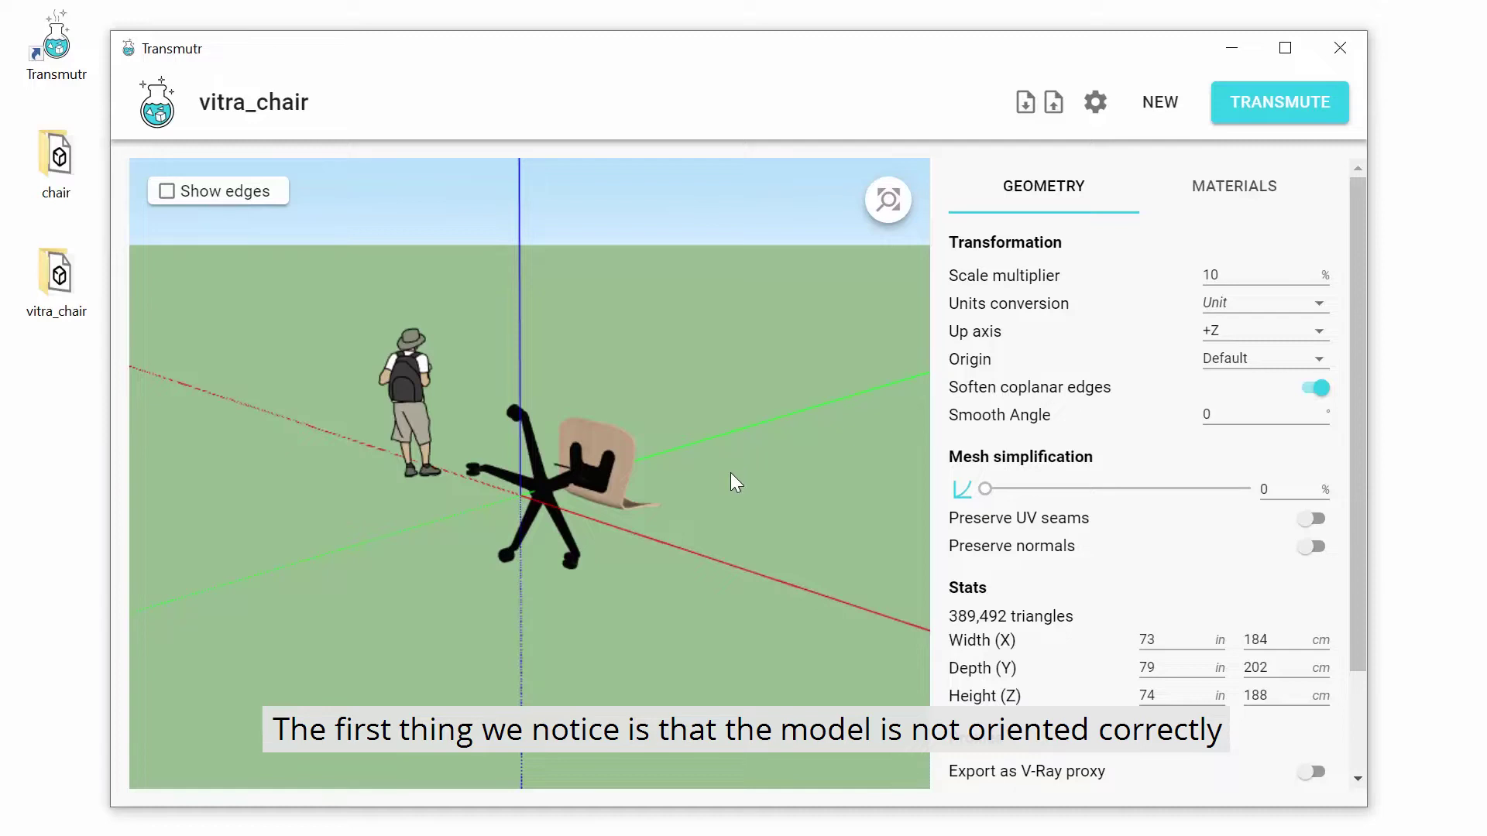
Step: Set up axis to +Y and units conversion to cm, making the chair about 72.6 × 74.1 × 79.4 cm
left_click_drag(693, 479, 560, 482)
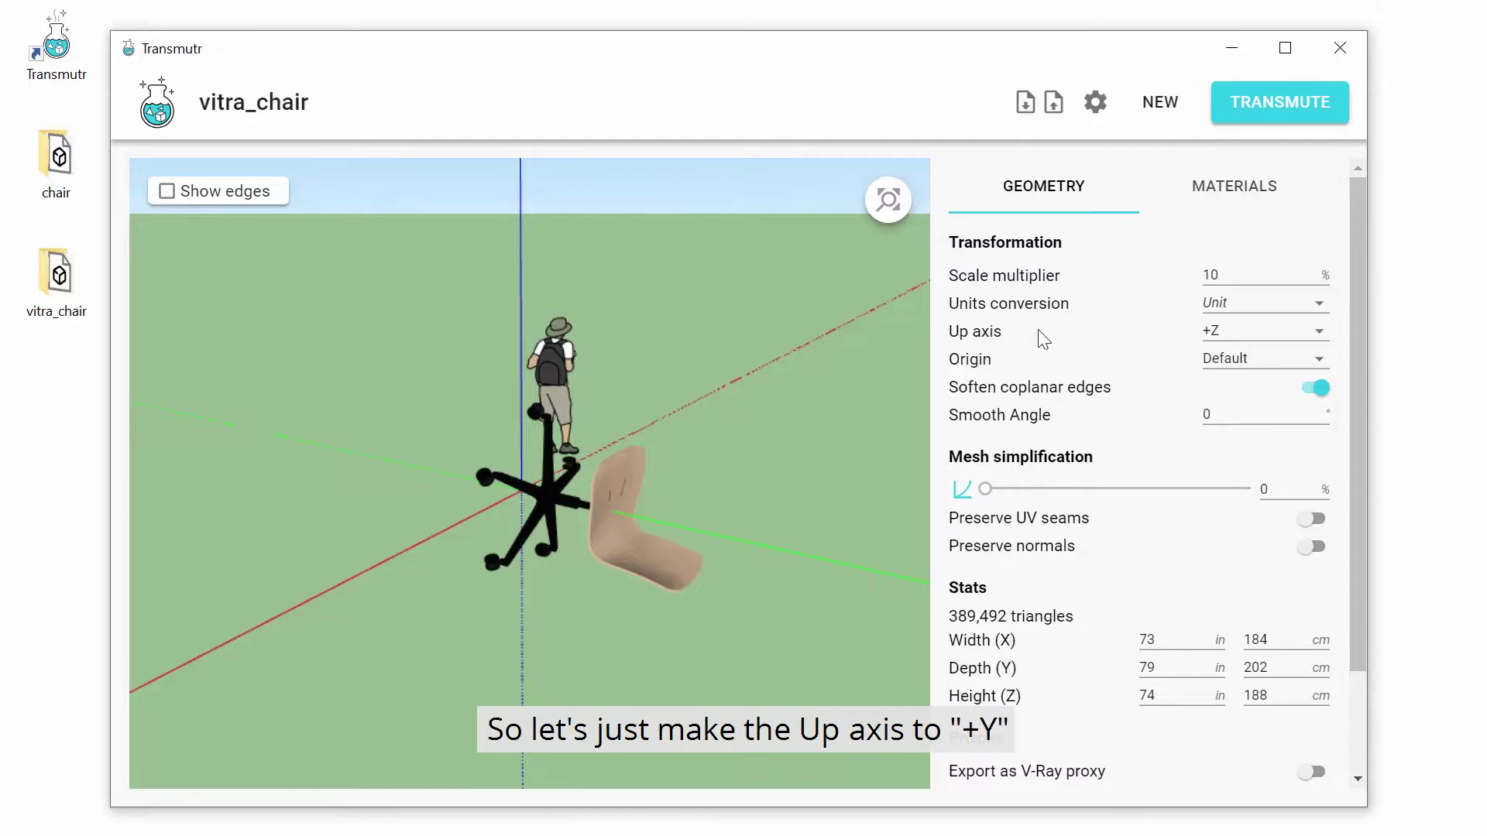
left_click(1232, 333)
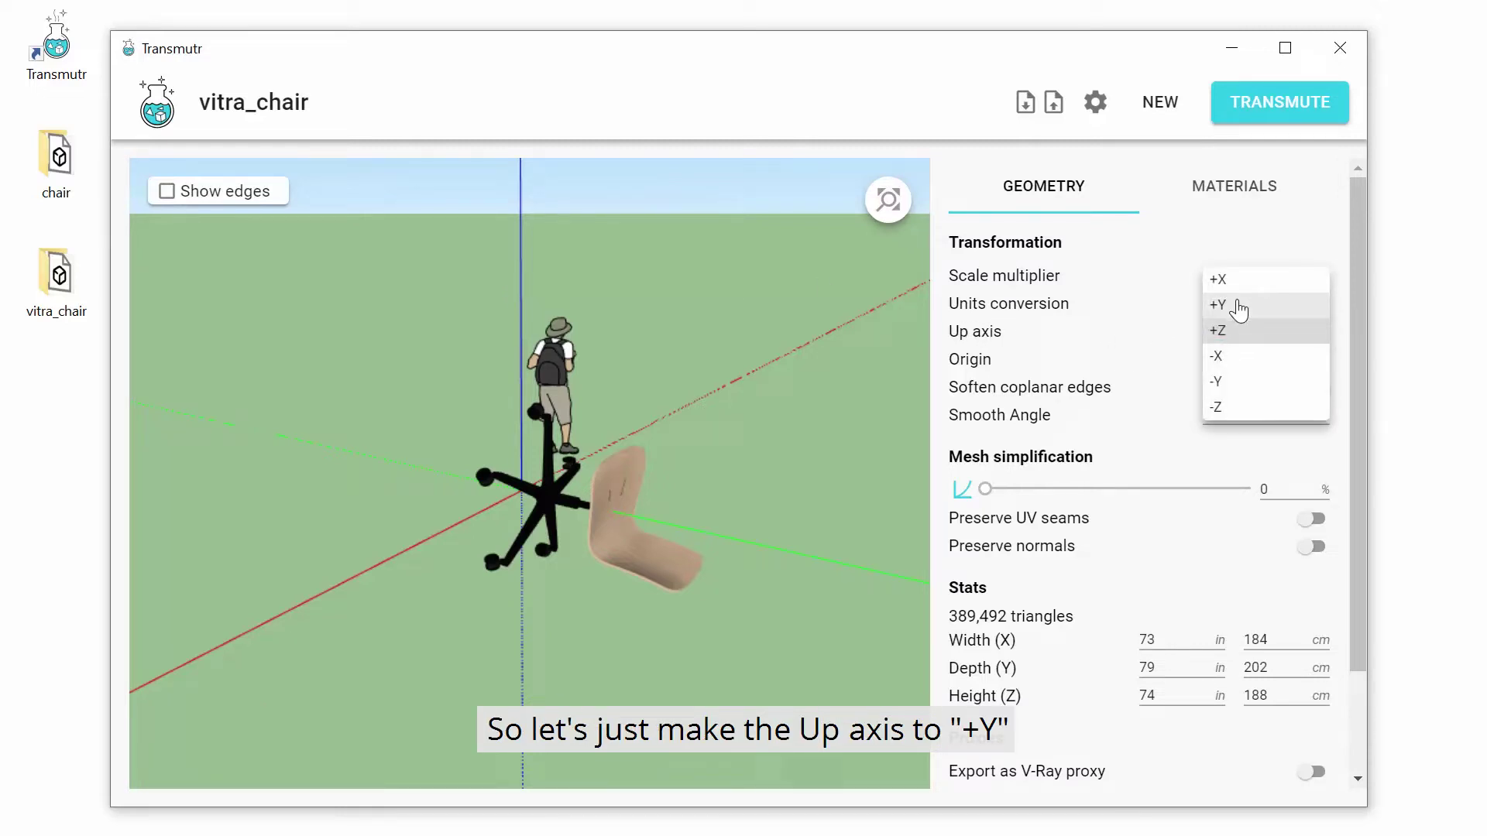
left_click(1238, 308)
left_click_drag(448, 448, 647, 450)
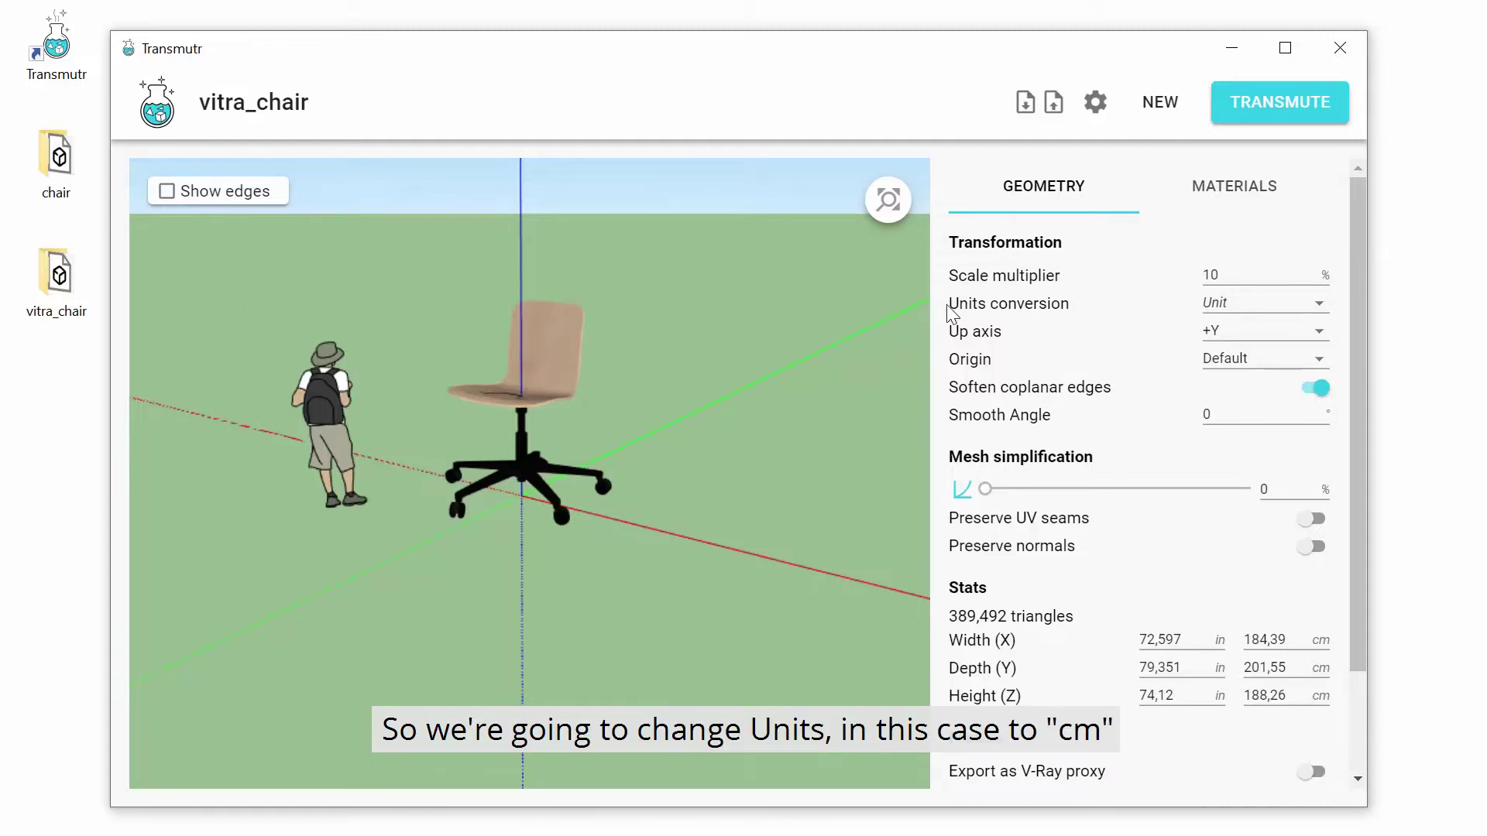
left_click(1224, 308)
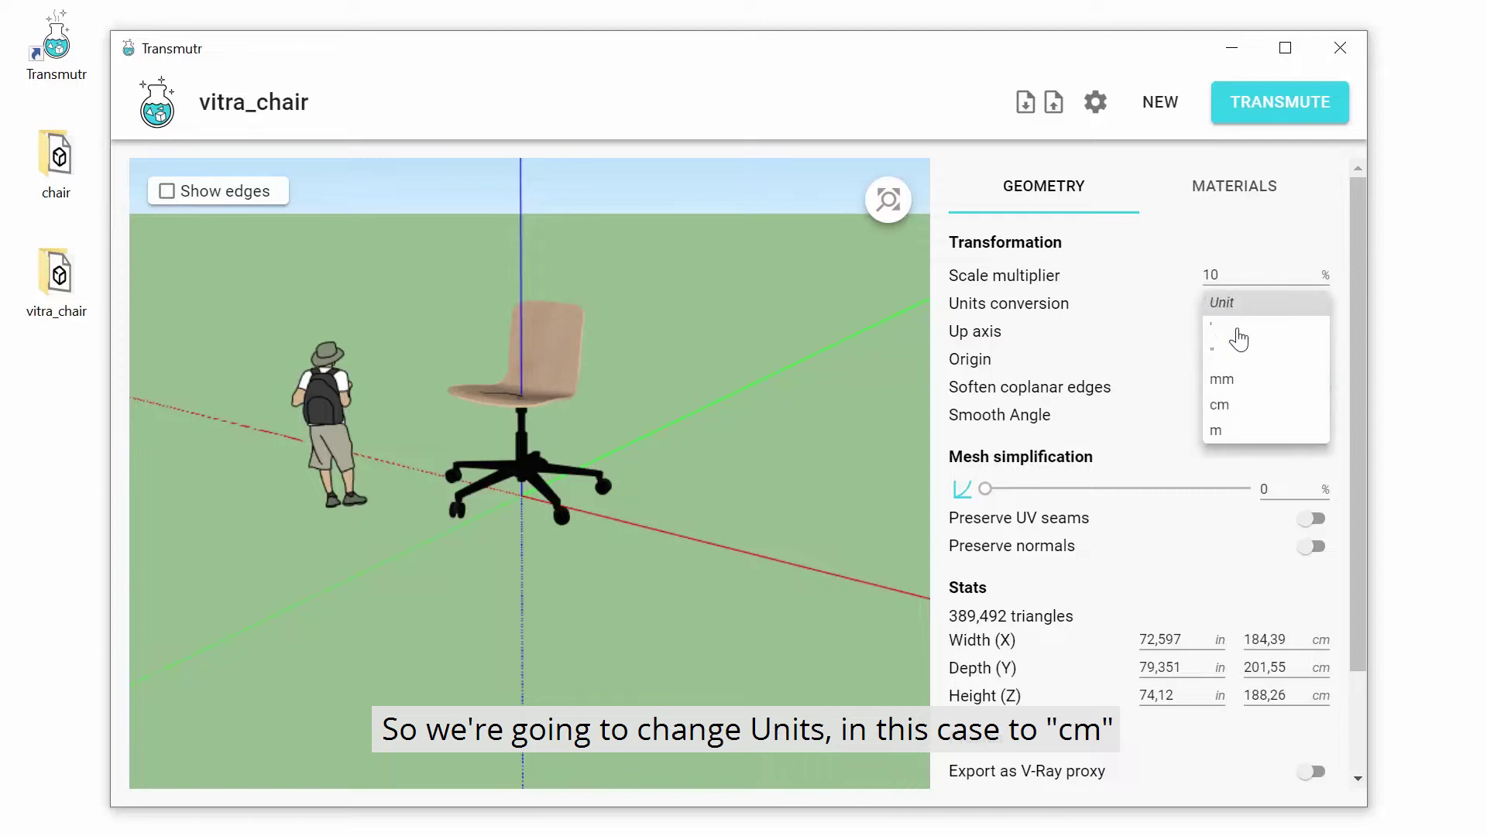
left_click(1263, 413)
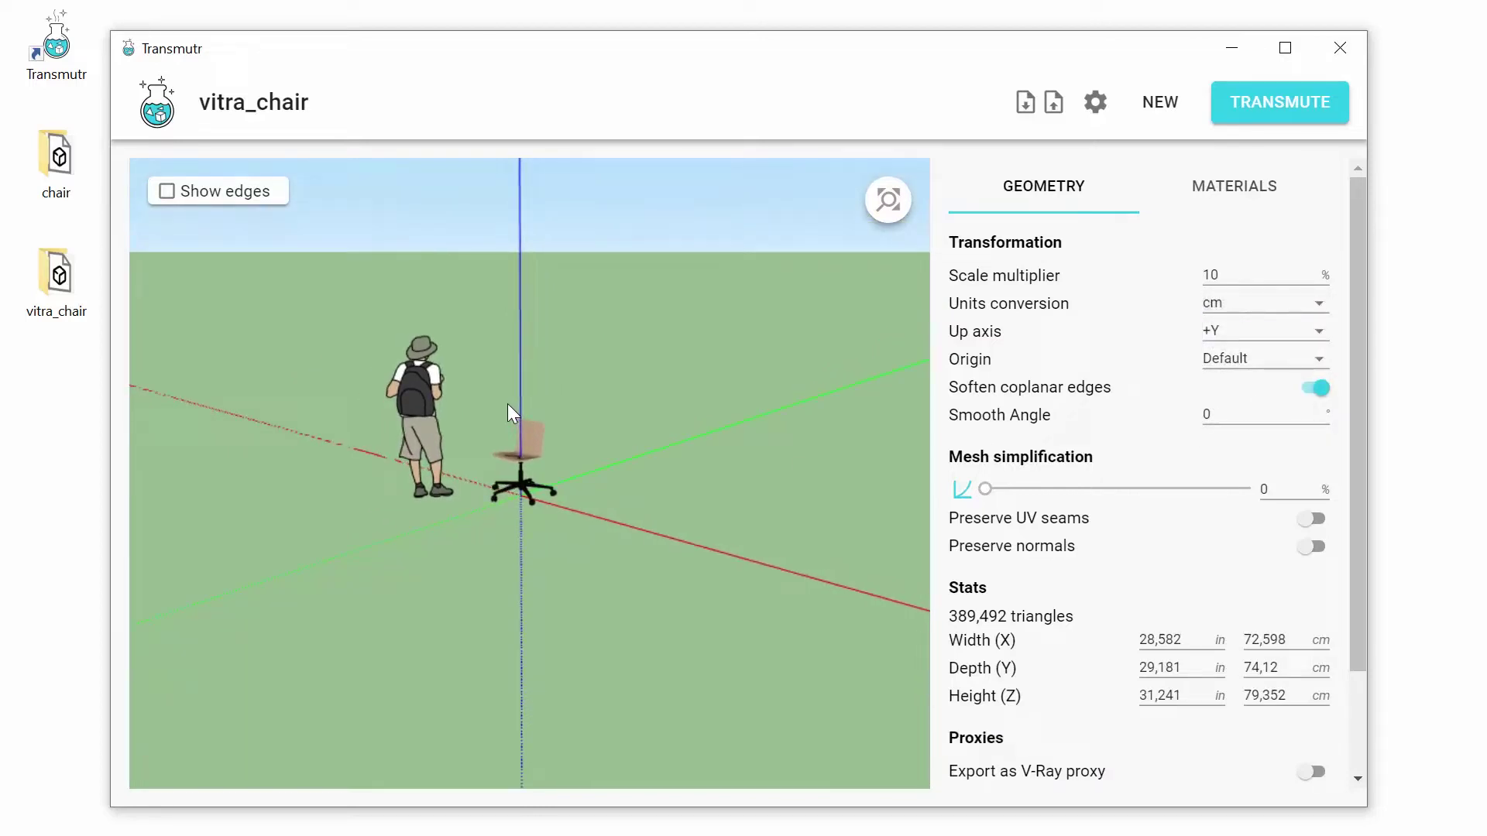
scroll(511, 402, "up", 5)
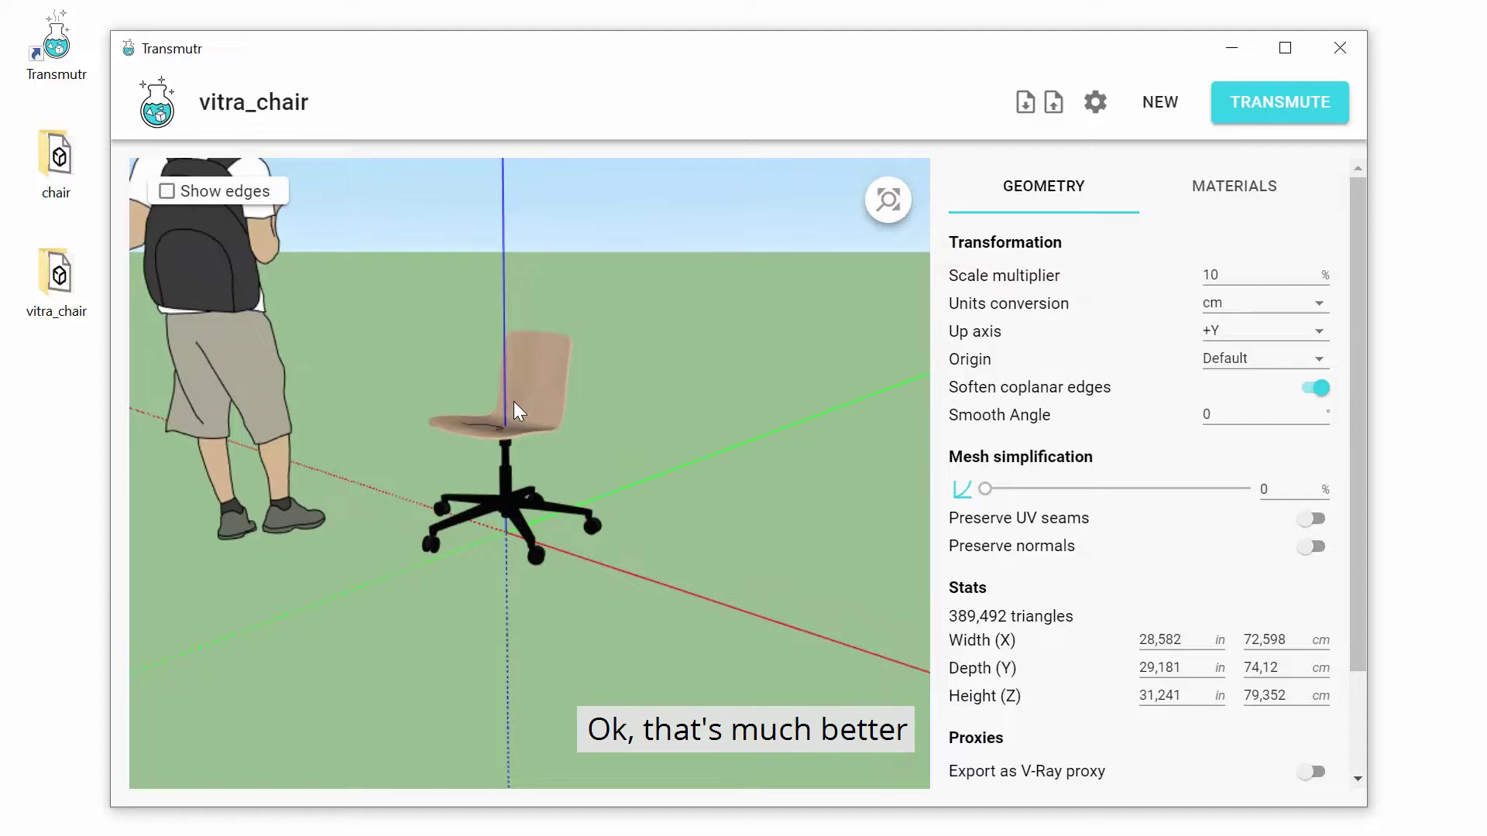
Step: Turn on Show edges and zoom into the seat's dense 389,492-triangle mesh
middle_click_drag(513, 401, 611, 470)
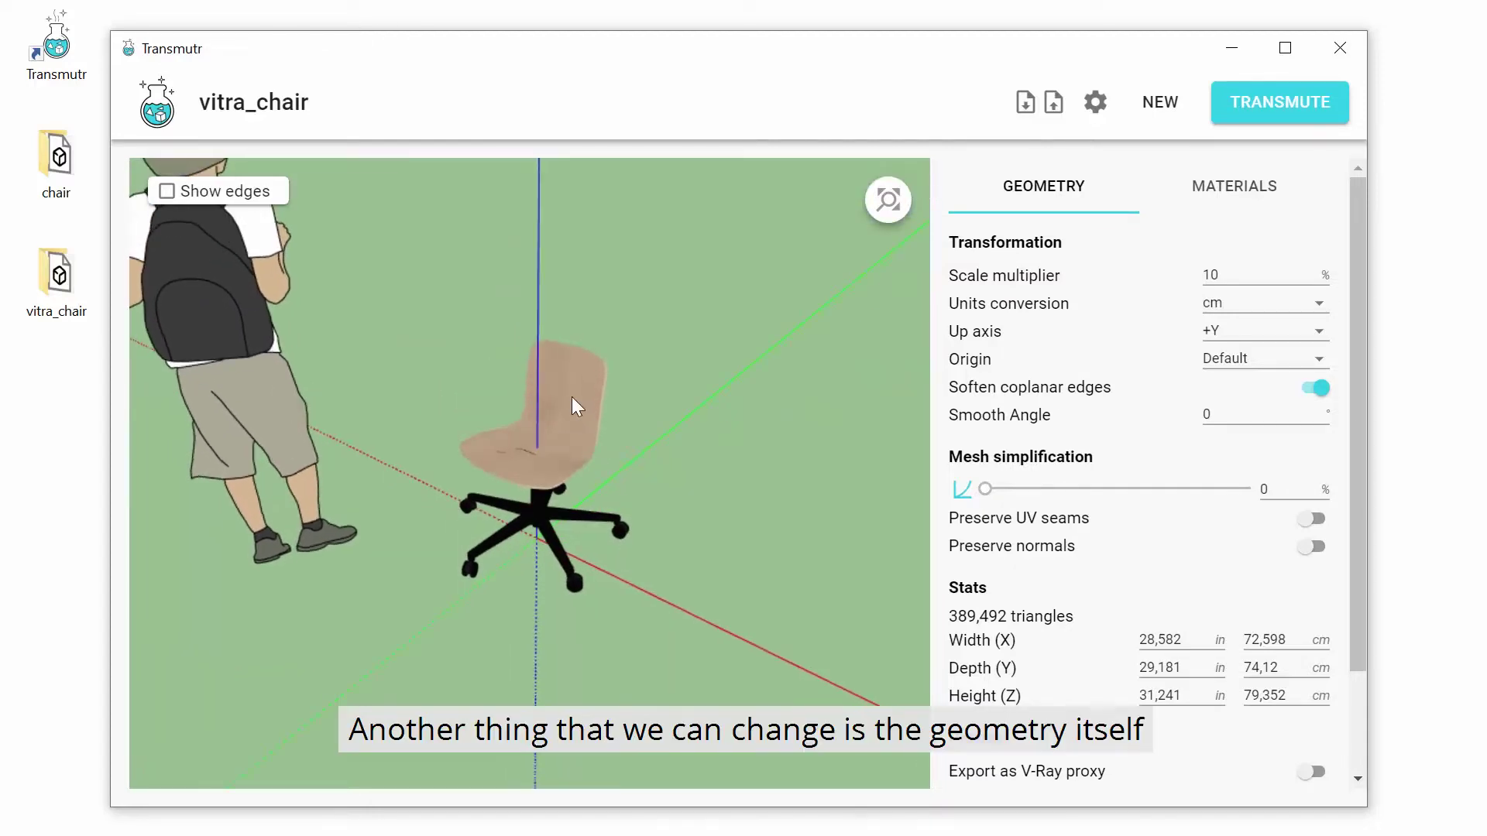
scroll(572, 396, "up", 2)
scroll(571, 396, "up", 2)
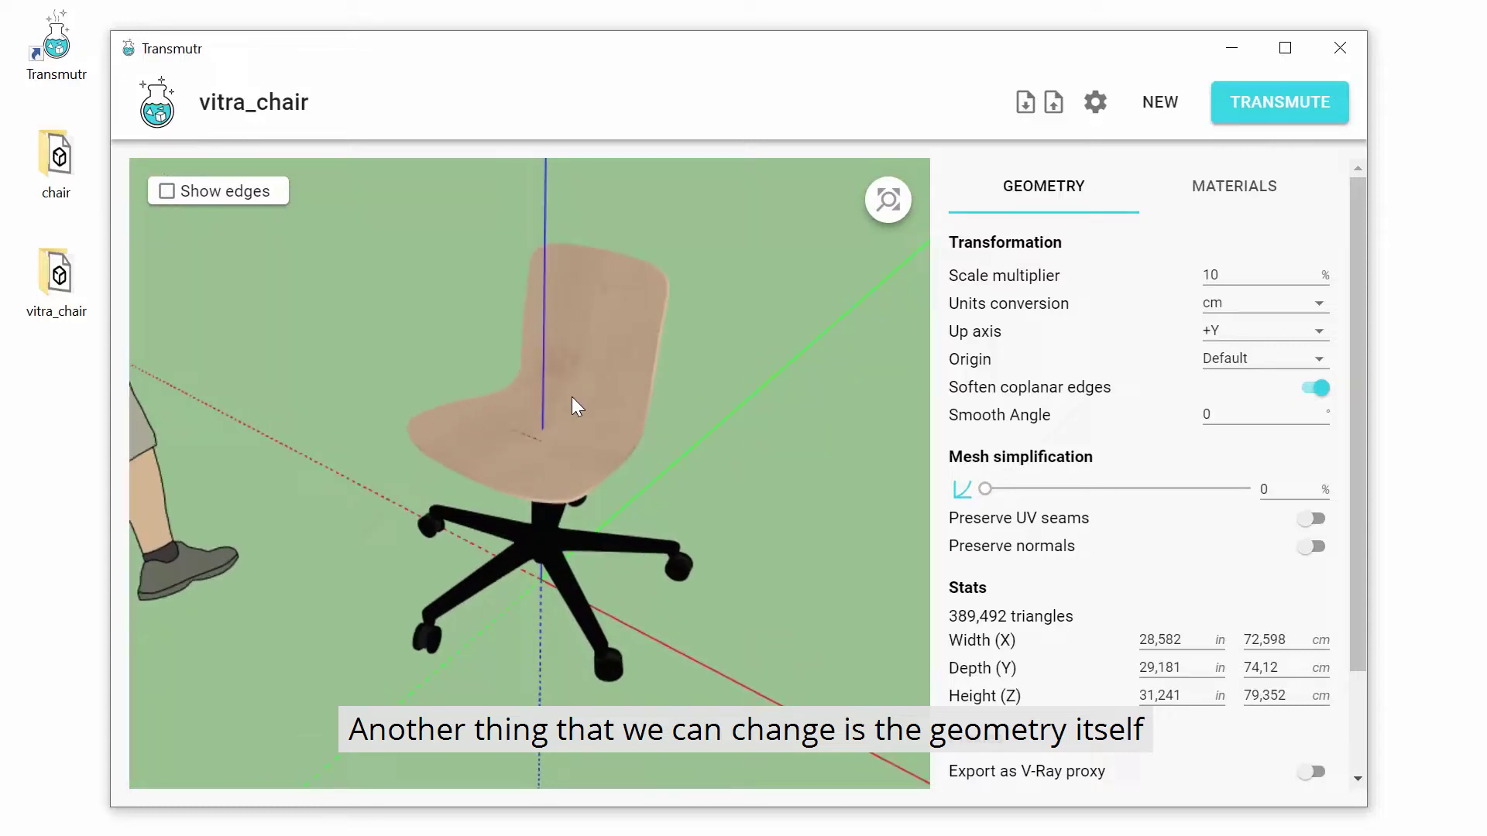
scroll(571, 396, "up", 1)
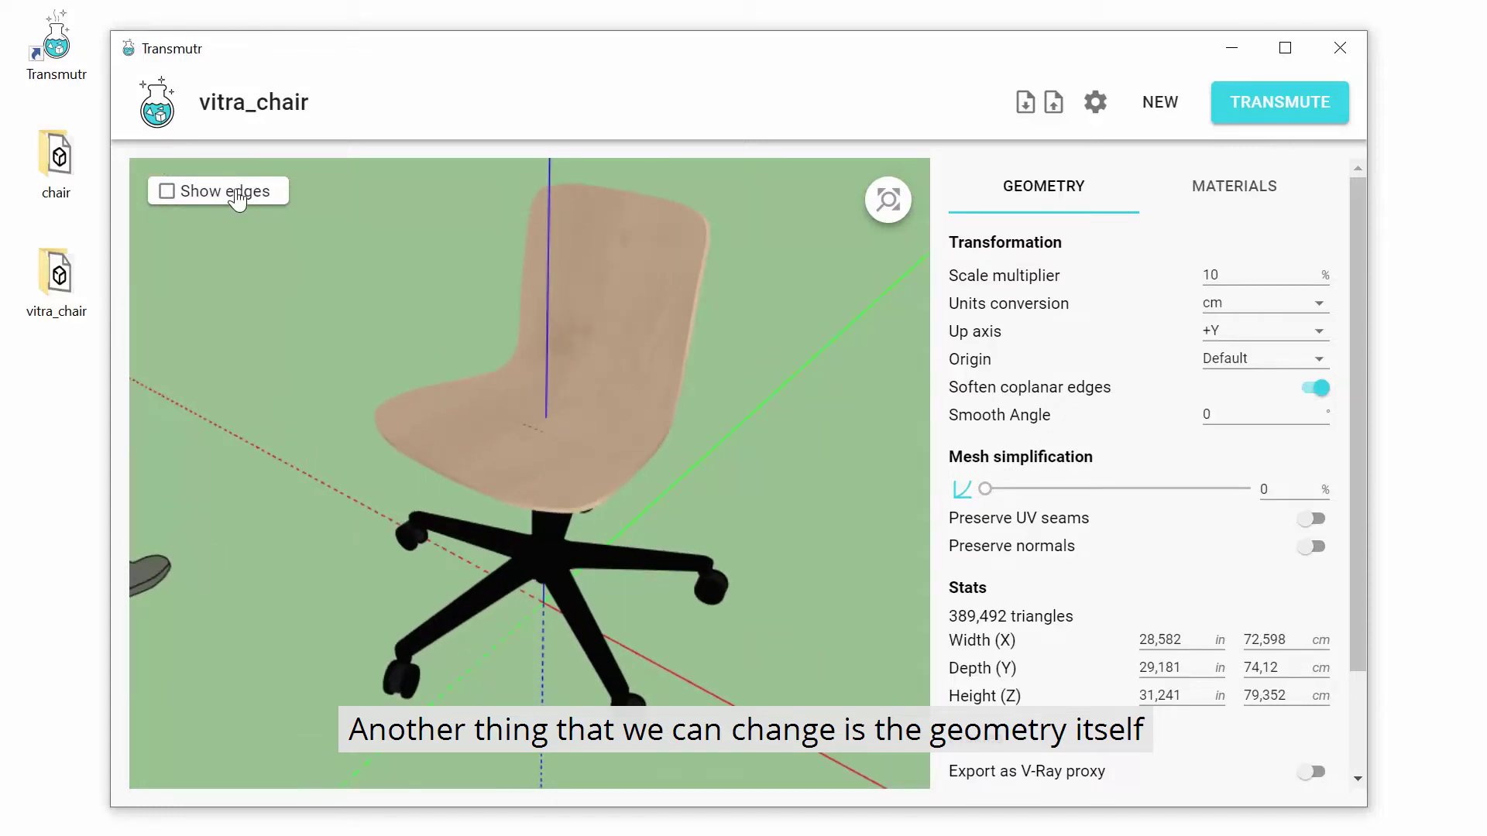
left_click(188, 200)
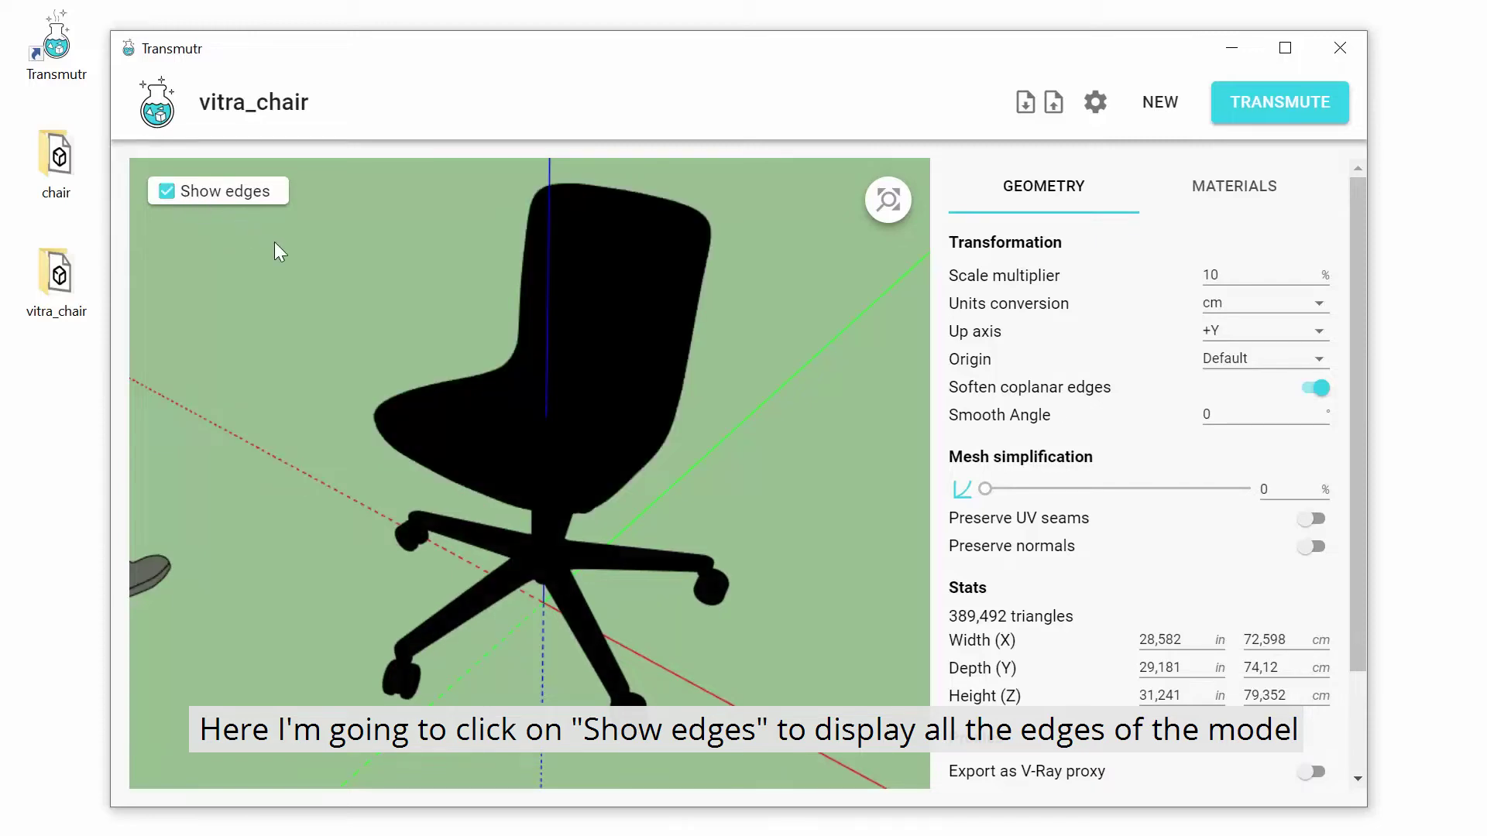
scroll(574, 402, "up", 4)
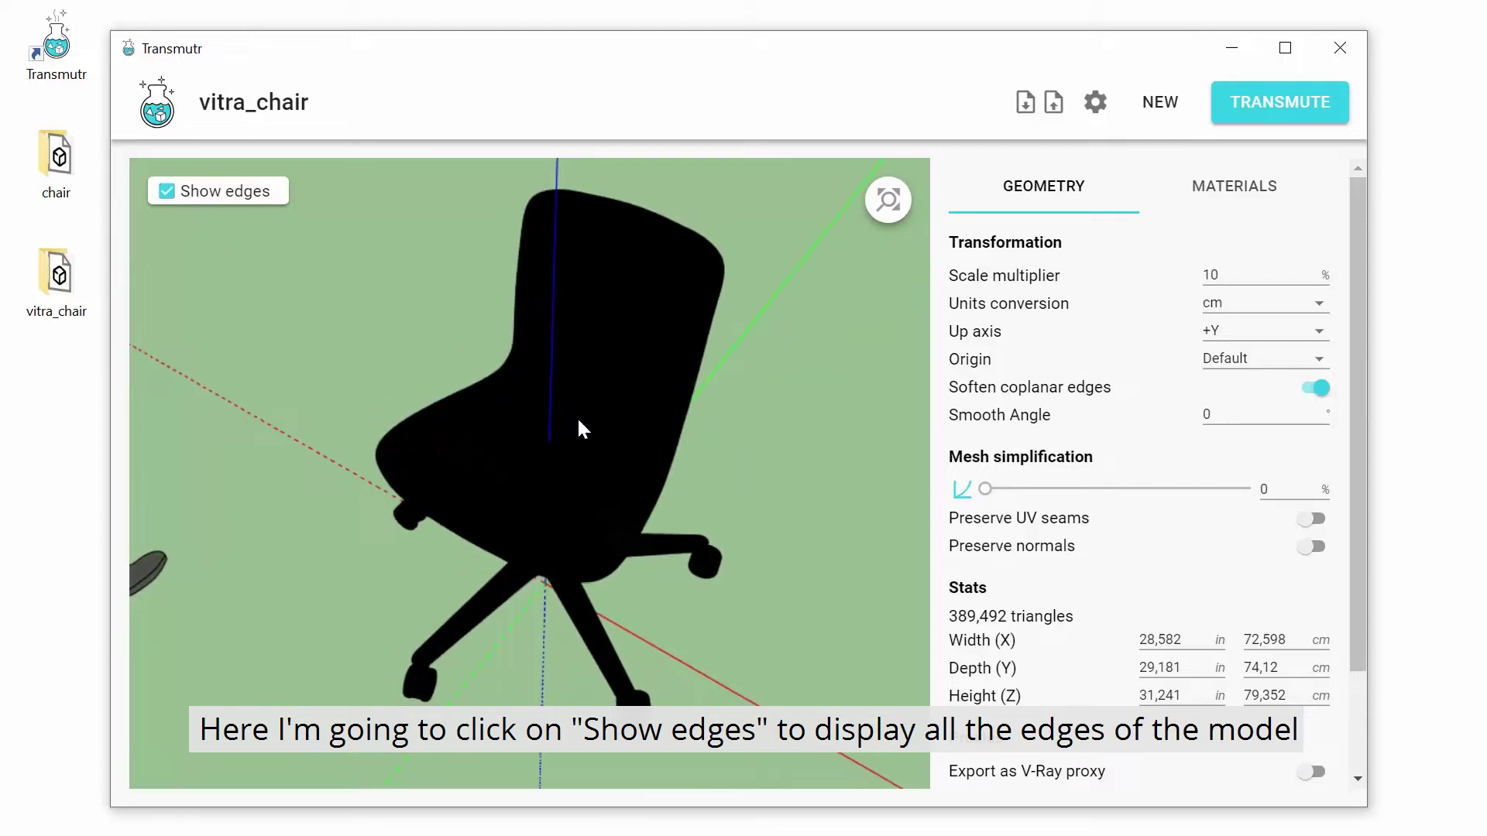
scroll(567, 472, "up", 5)
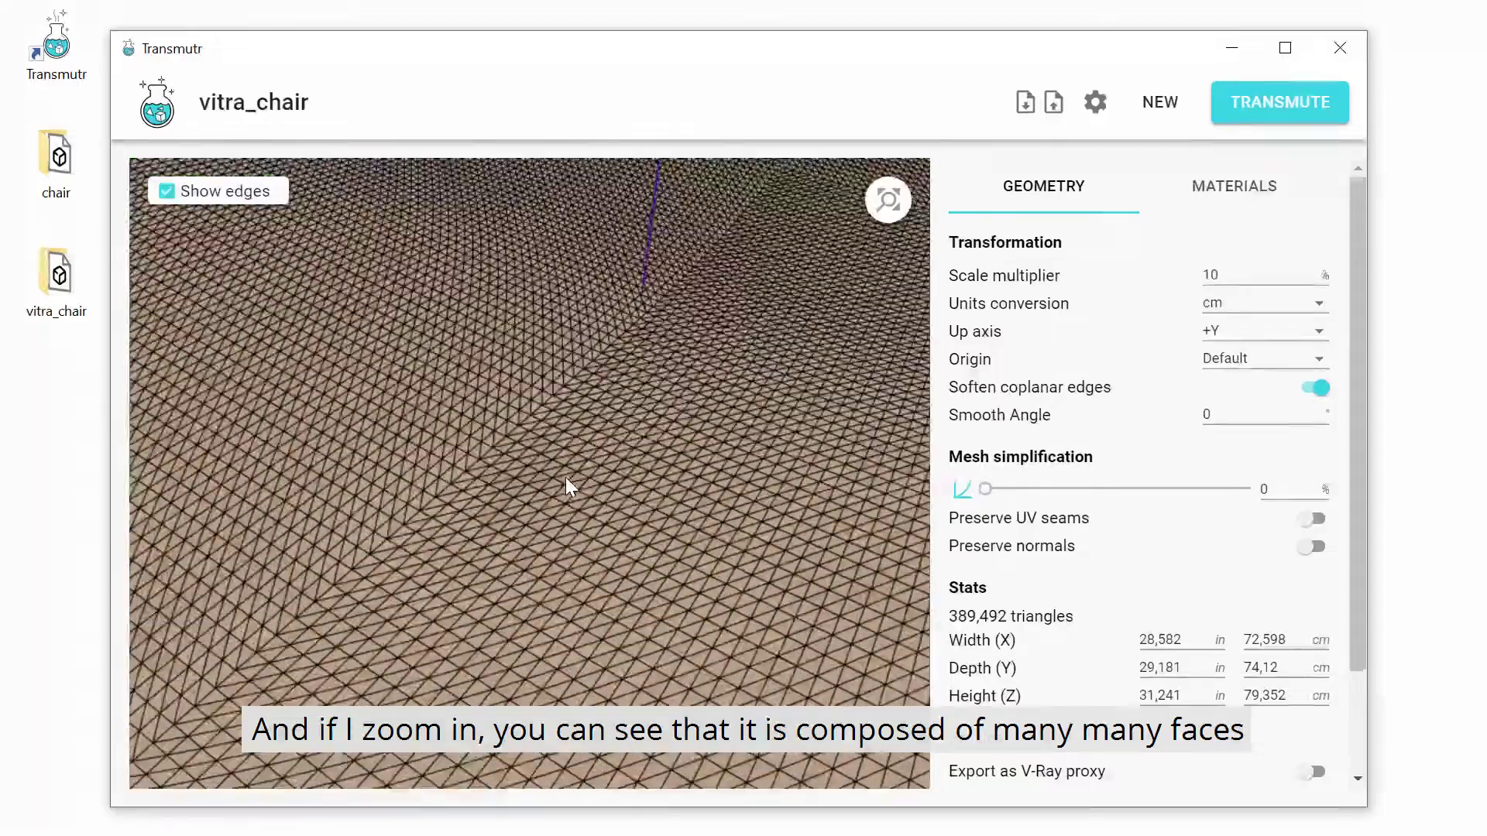
scroll(537, 402, "down", 5)
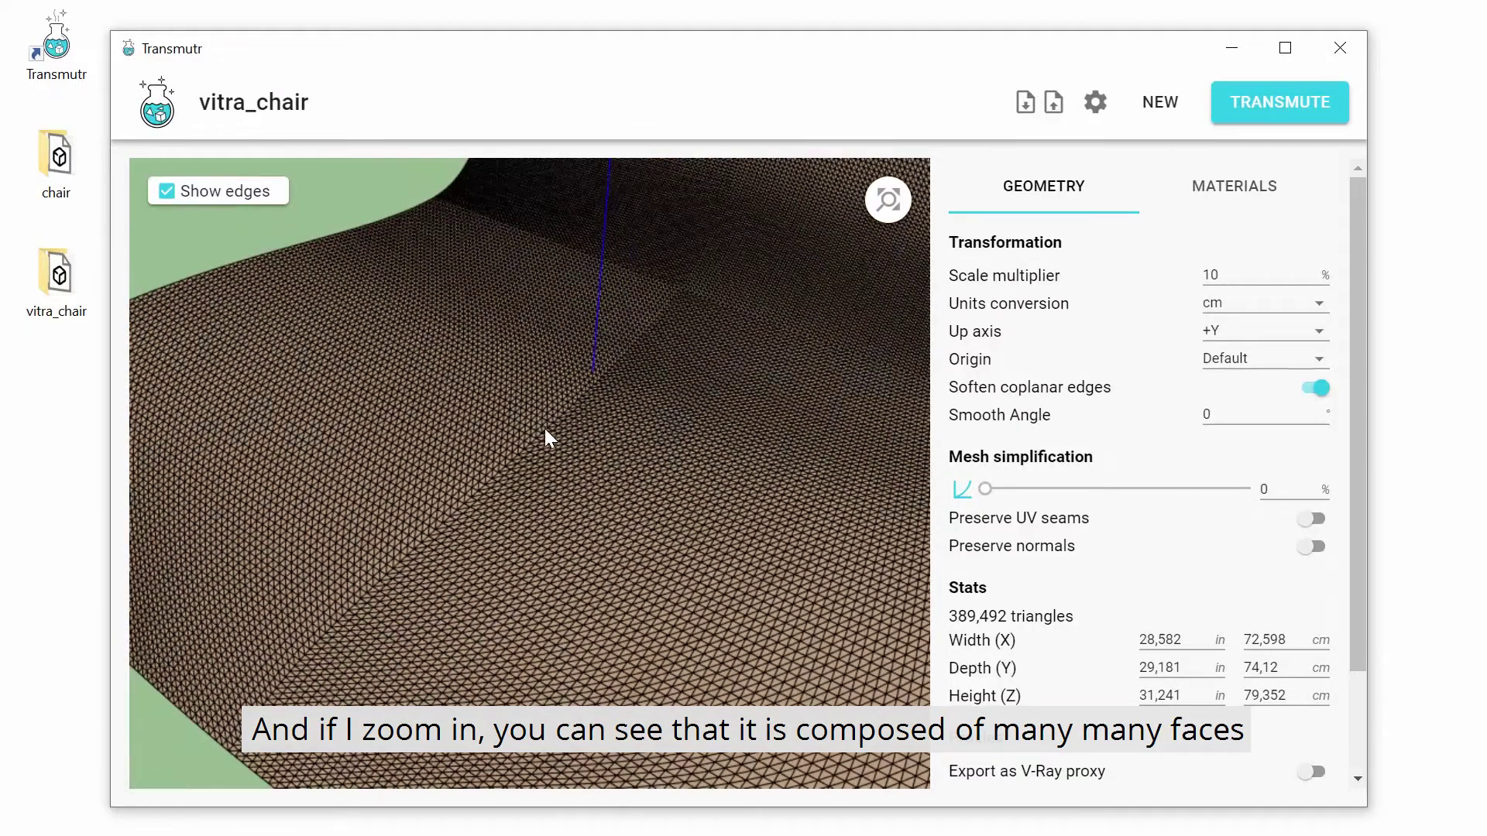
scroll(623, 553, "down", 5)
scroll(602, 509, "up", 5)
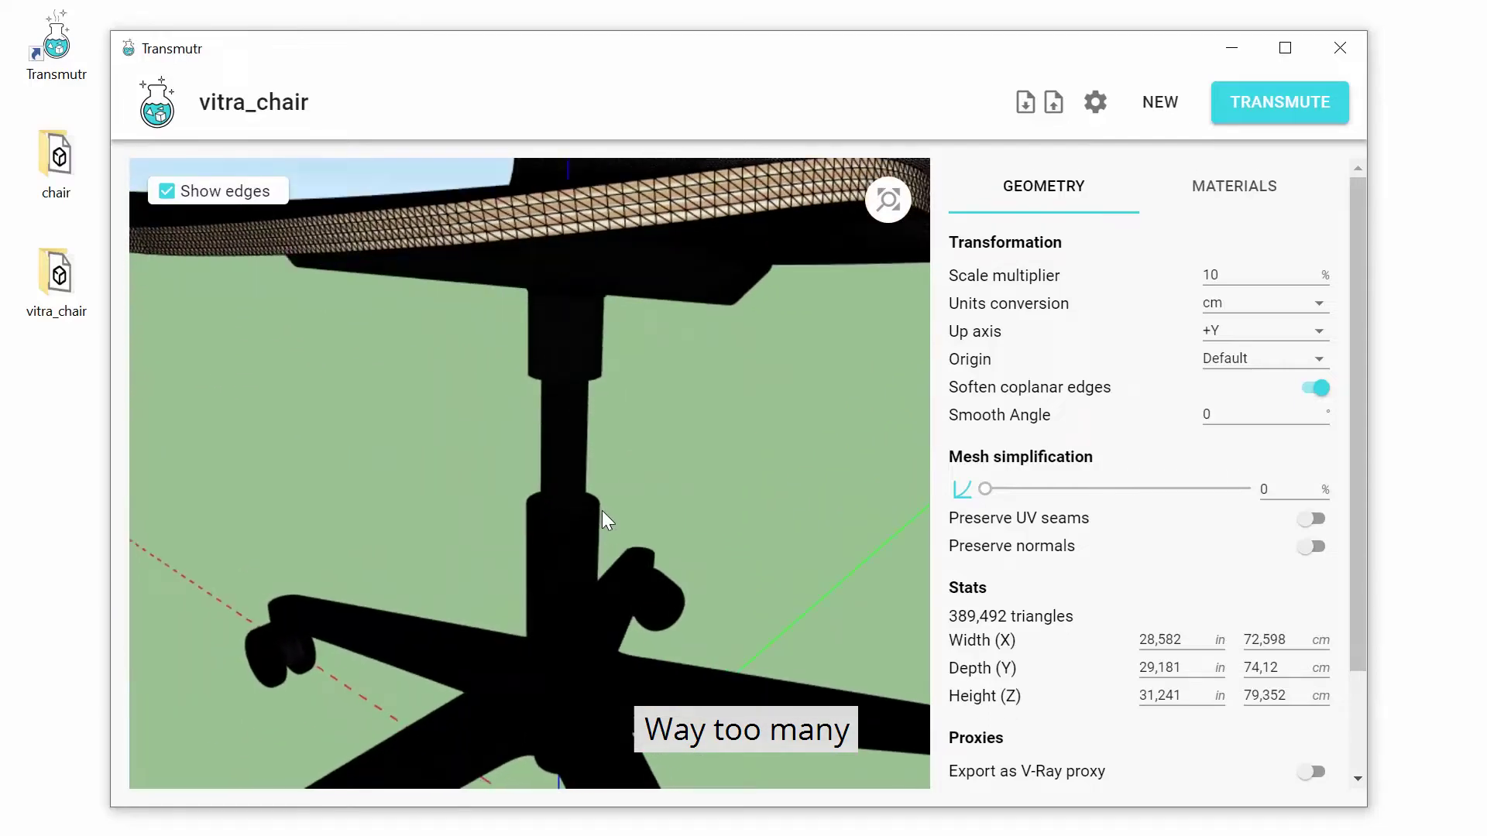
scroll(610, 513, "down", 5)
scroll(616, 546, "up", 5)
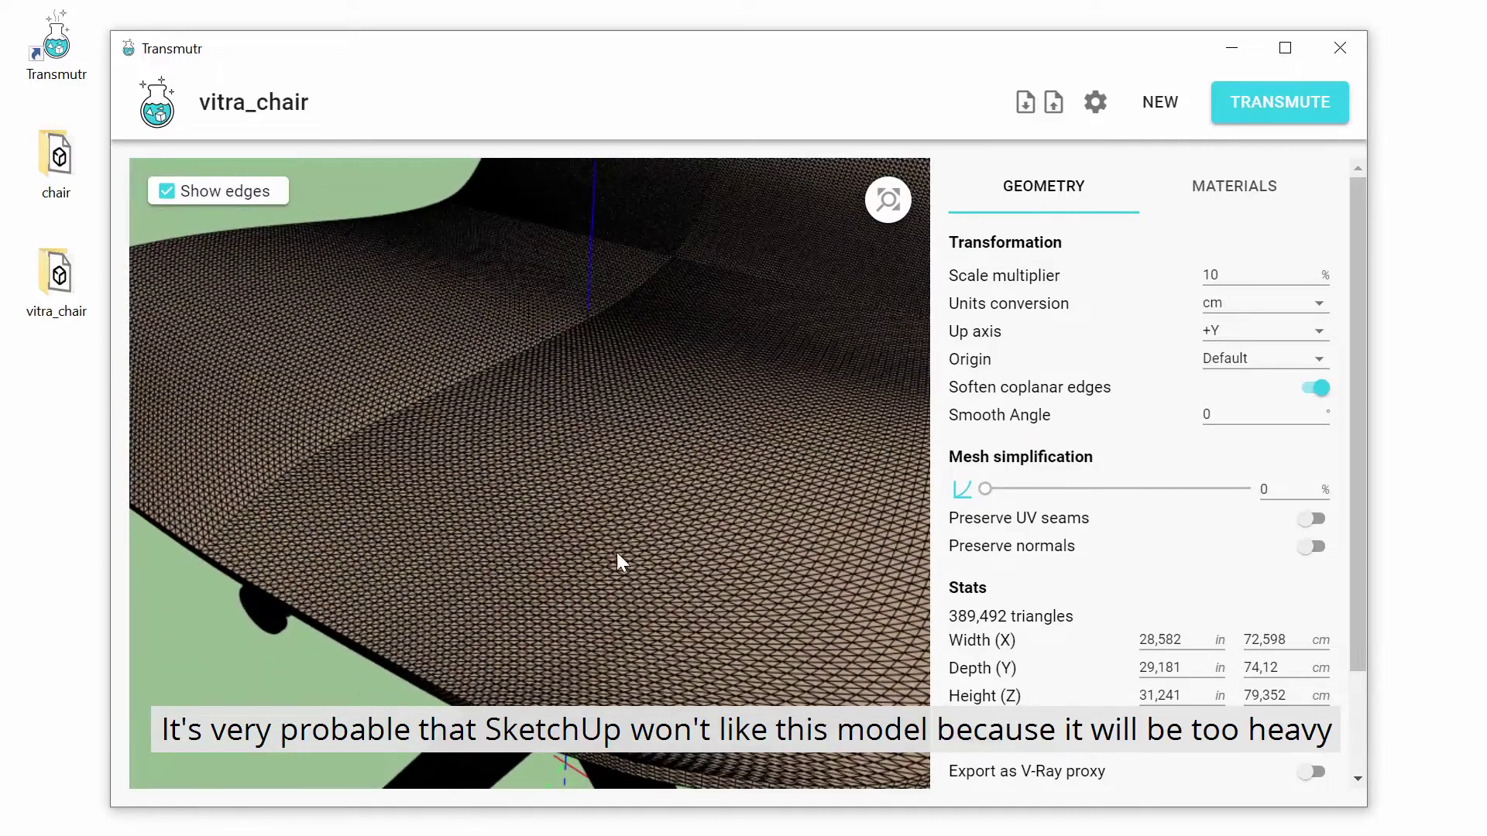
scroll(605, 532, "up", 4)
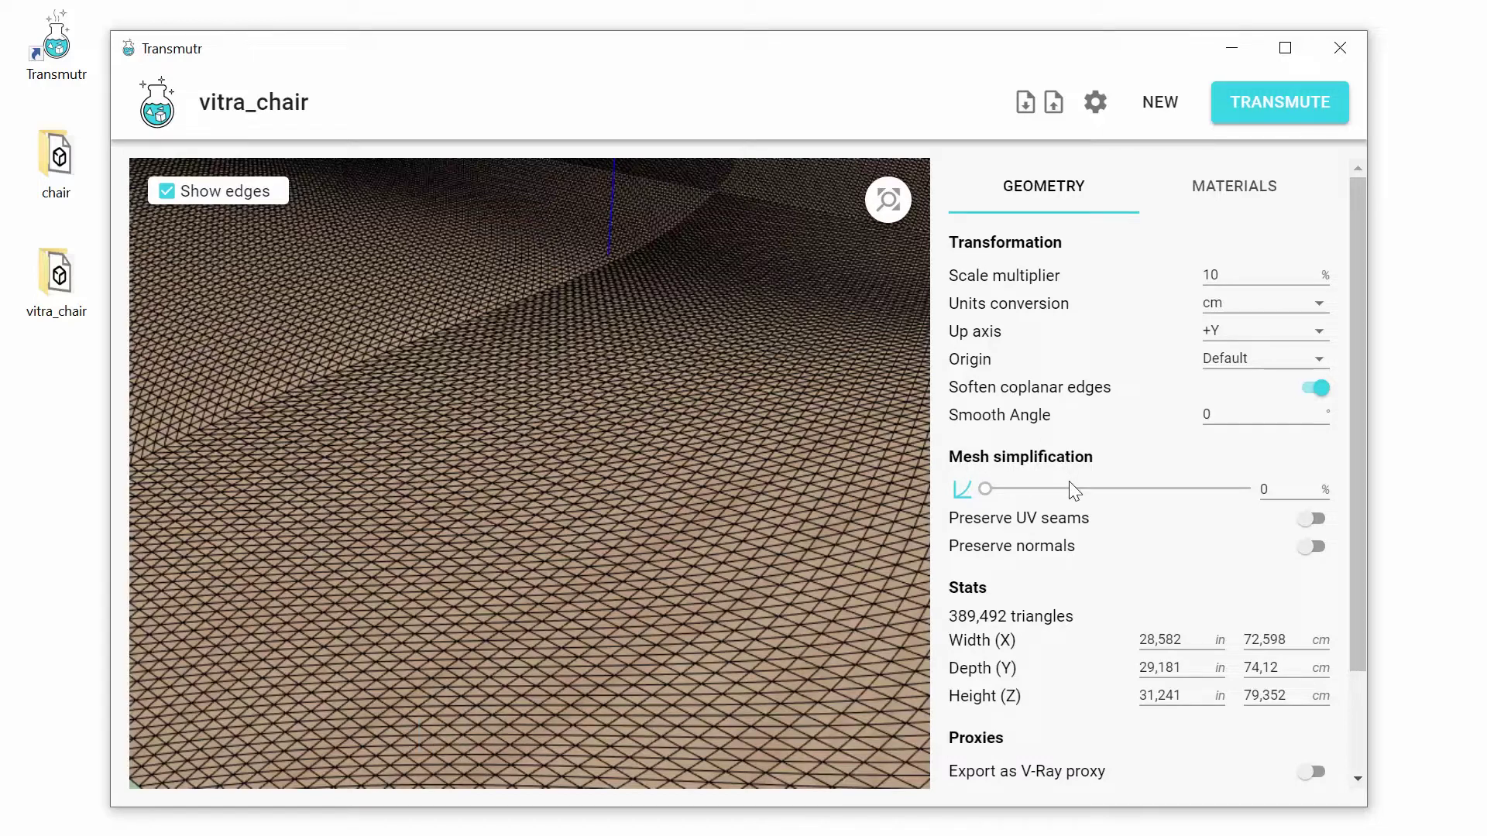
Step: Drag Mesh simplification to 93.1%, then to 96.58%, leaving 19,360 triangles
left_click_drag(987, 489, 1066, 490)
left_click_drag(1197, 486, 1198, 485)
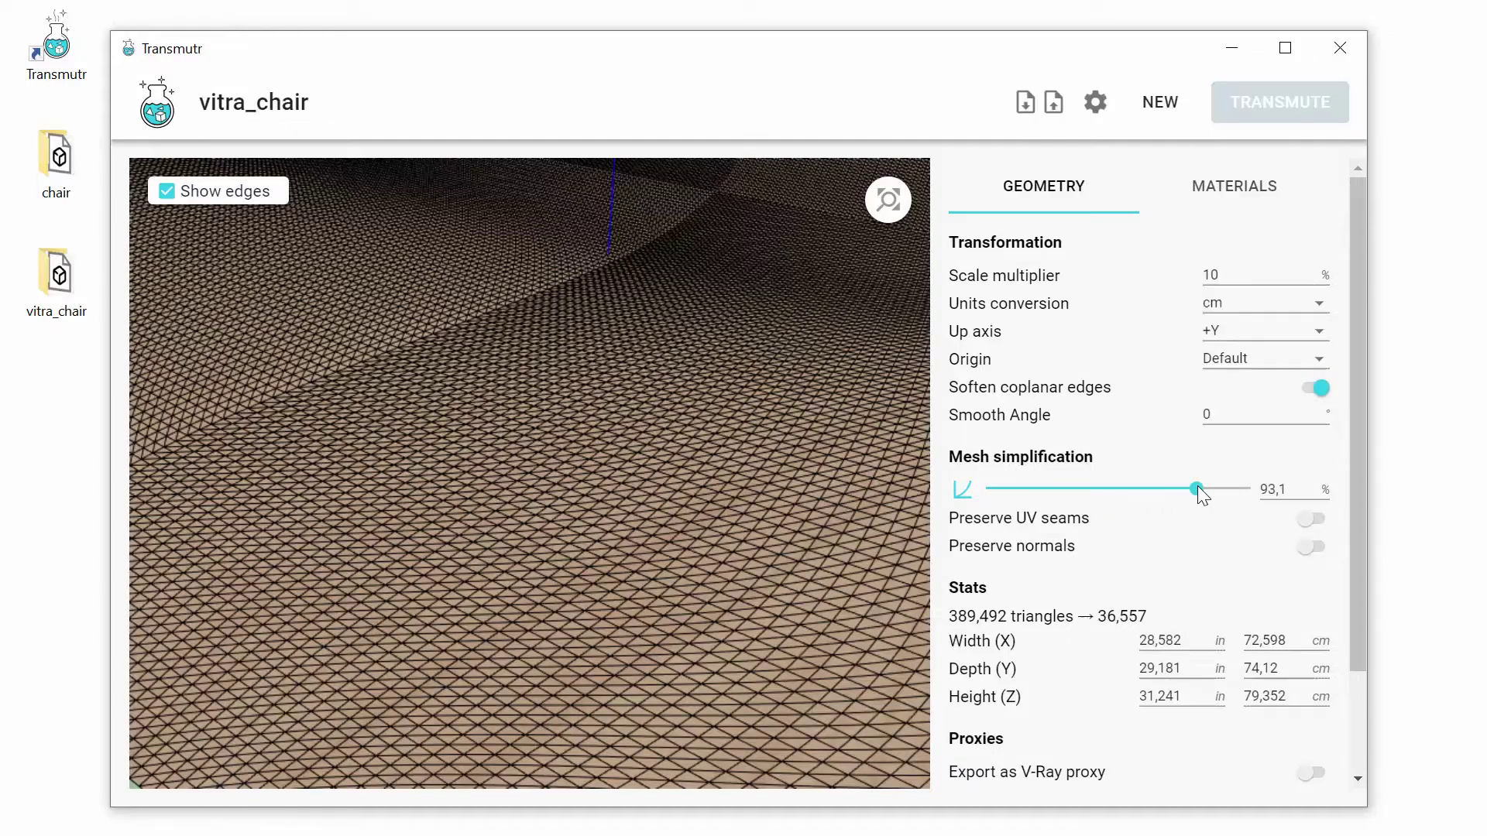
scroll(668, 459, "down", 10)
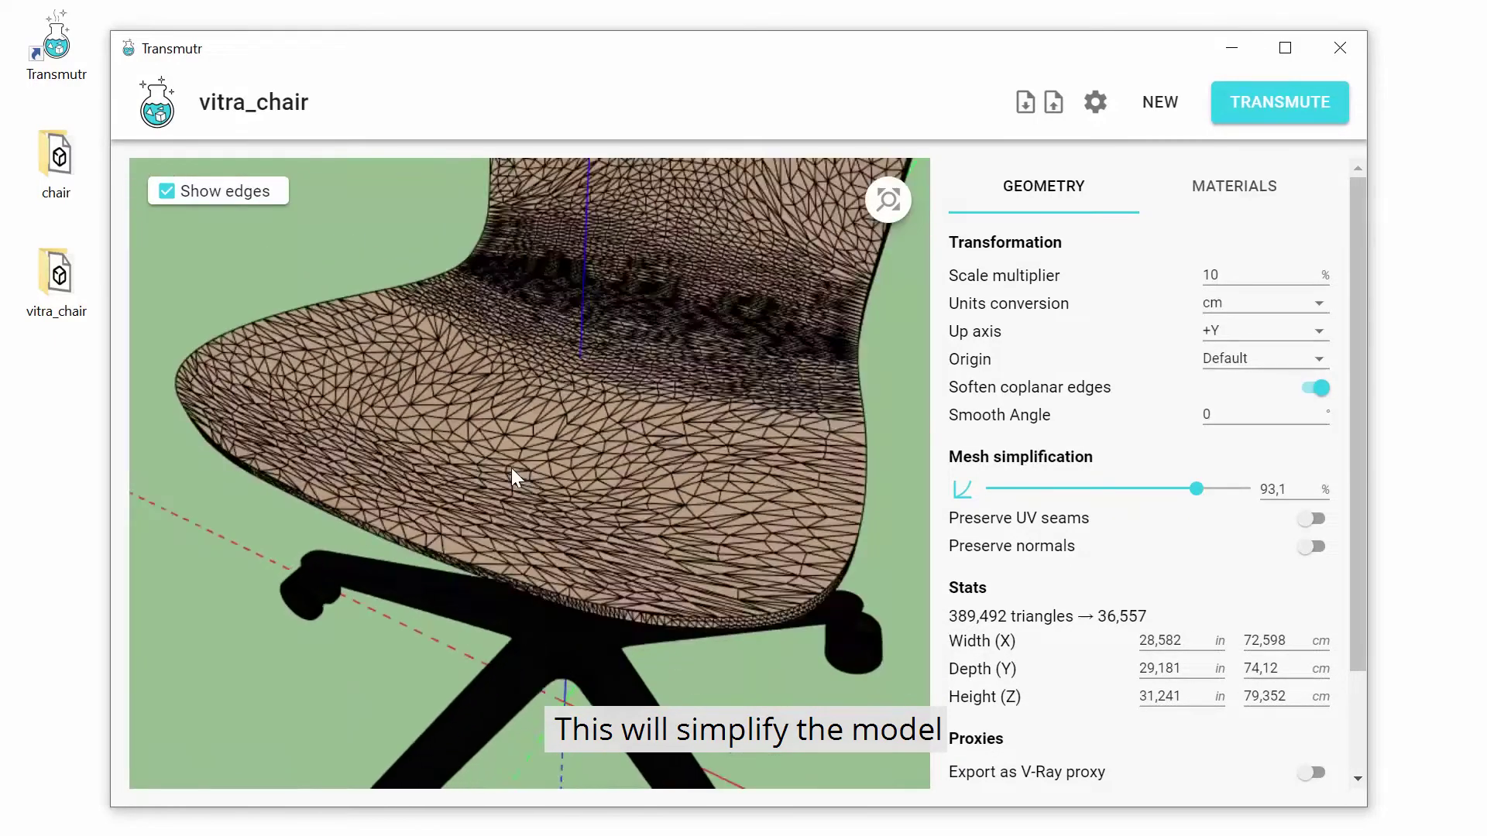
scroll(674, 406, "up", 5)
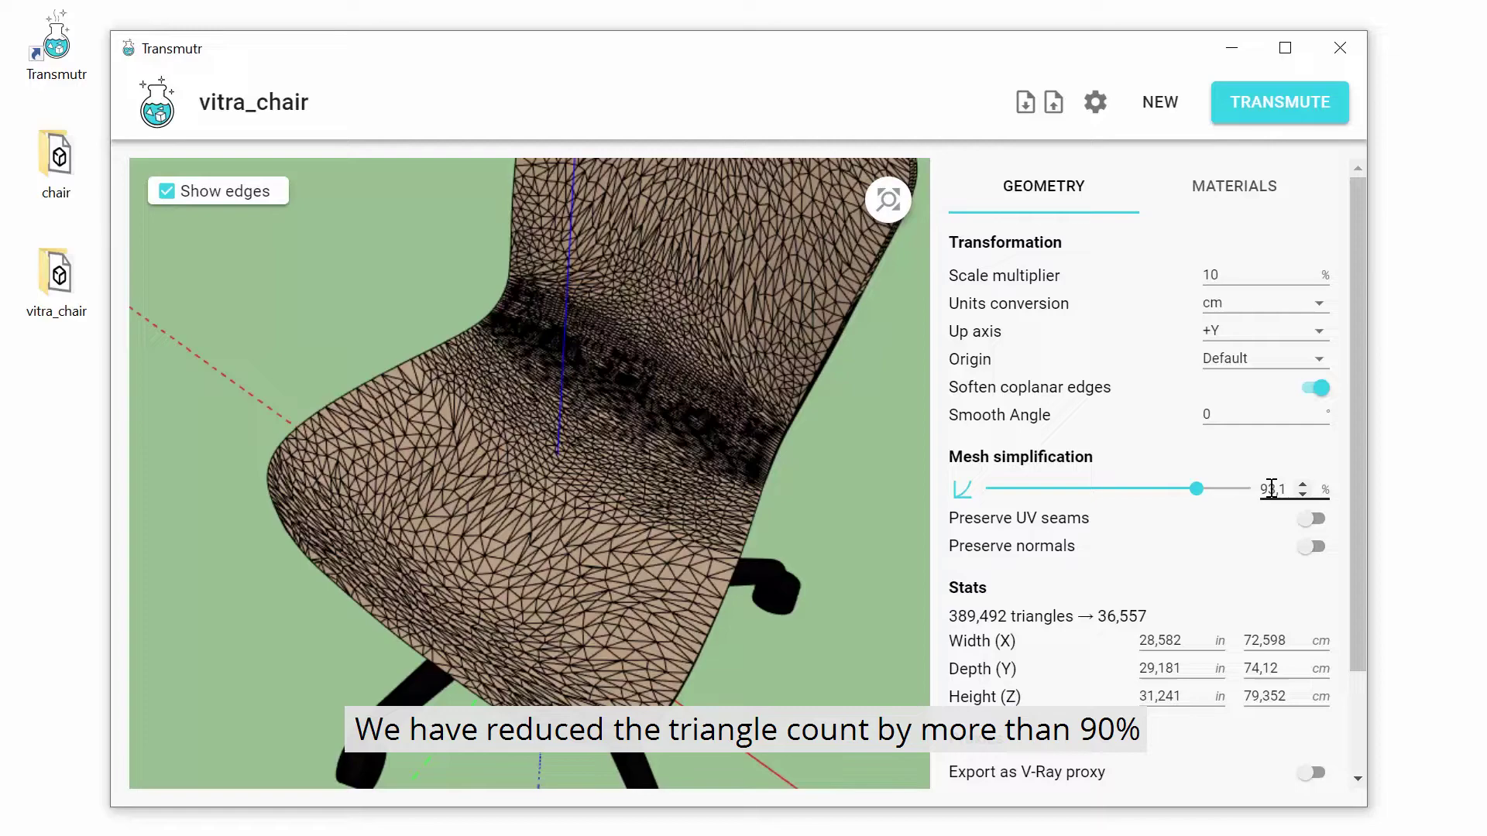
scroll(579, 587, "down", 5)
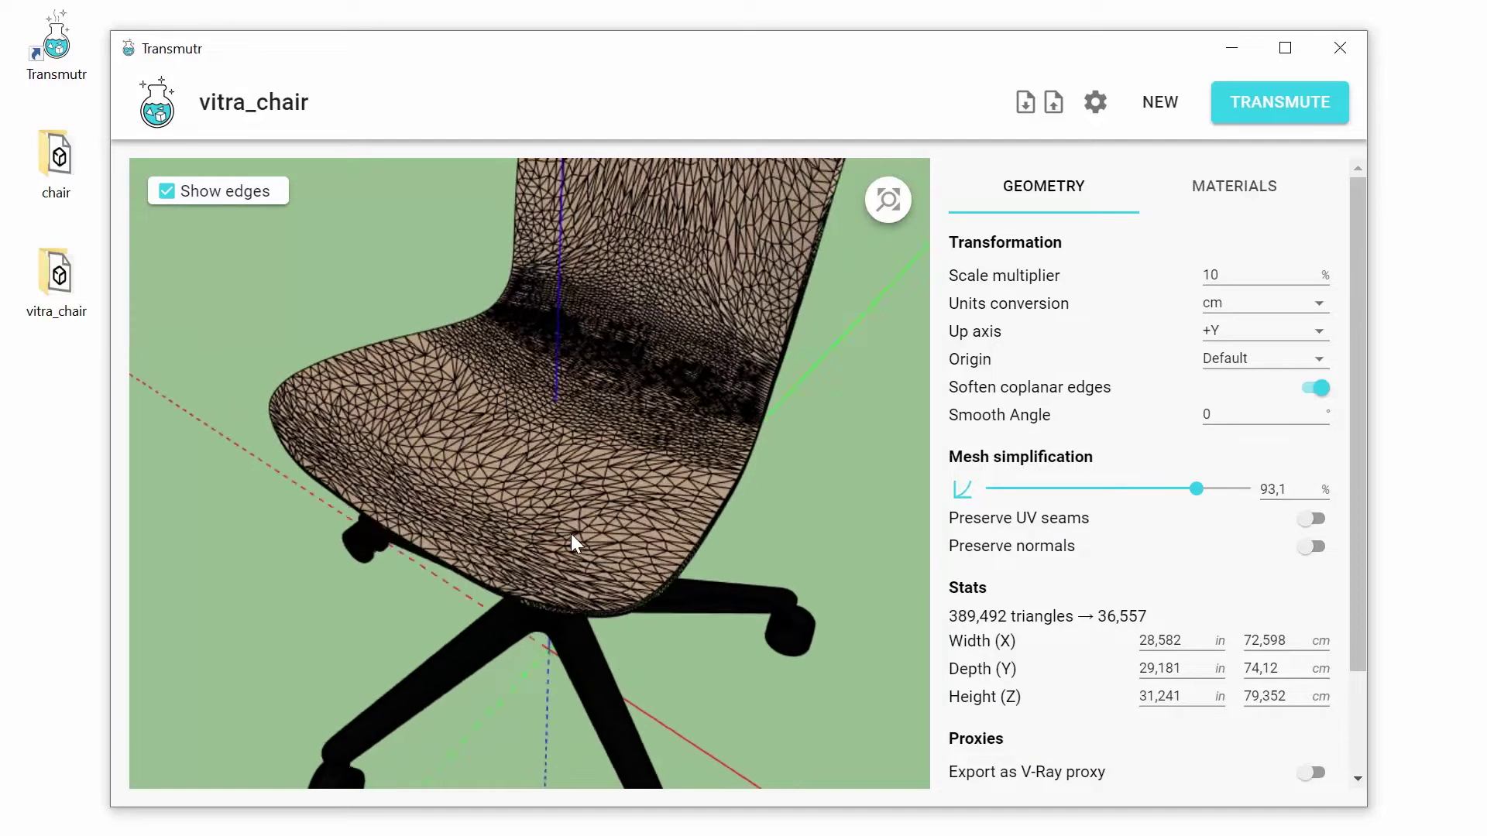
scroll(579, 508, "up", 3)
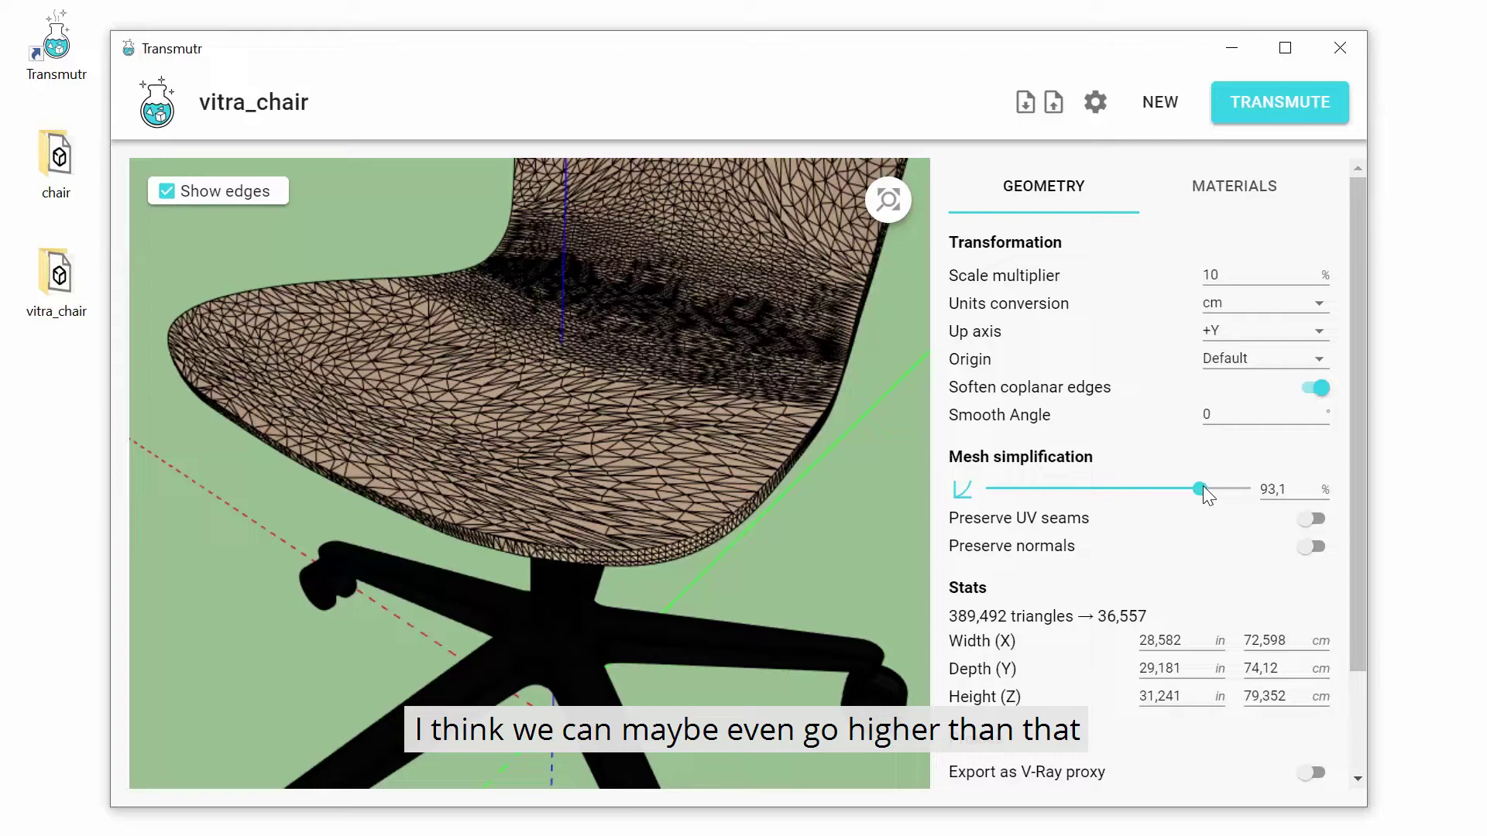
left_click_drag(1203, 488, 1225, 489)
left_click_drag(588, 448, 610, 496)
scroll(611, 495, "down", 1)
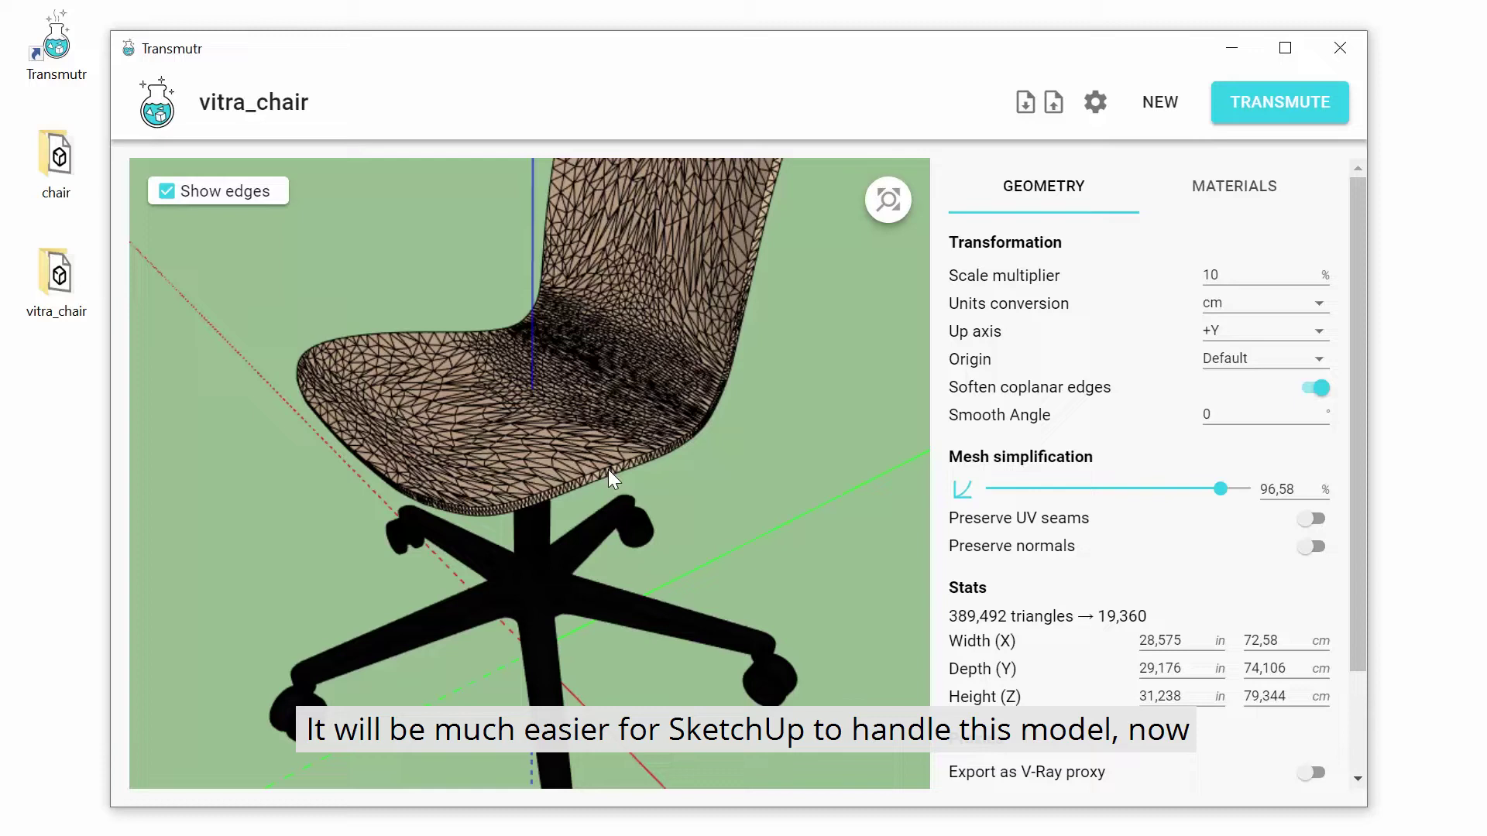
Step: Hide the mesh edges and switch the panel to the chair's materials
left_click(216, 198)
left_click_drag(592, 409, 658, 435)
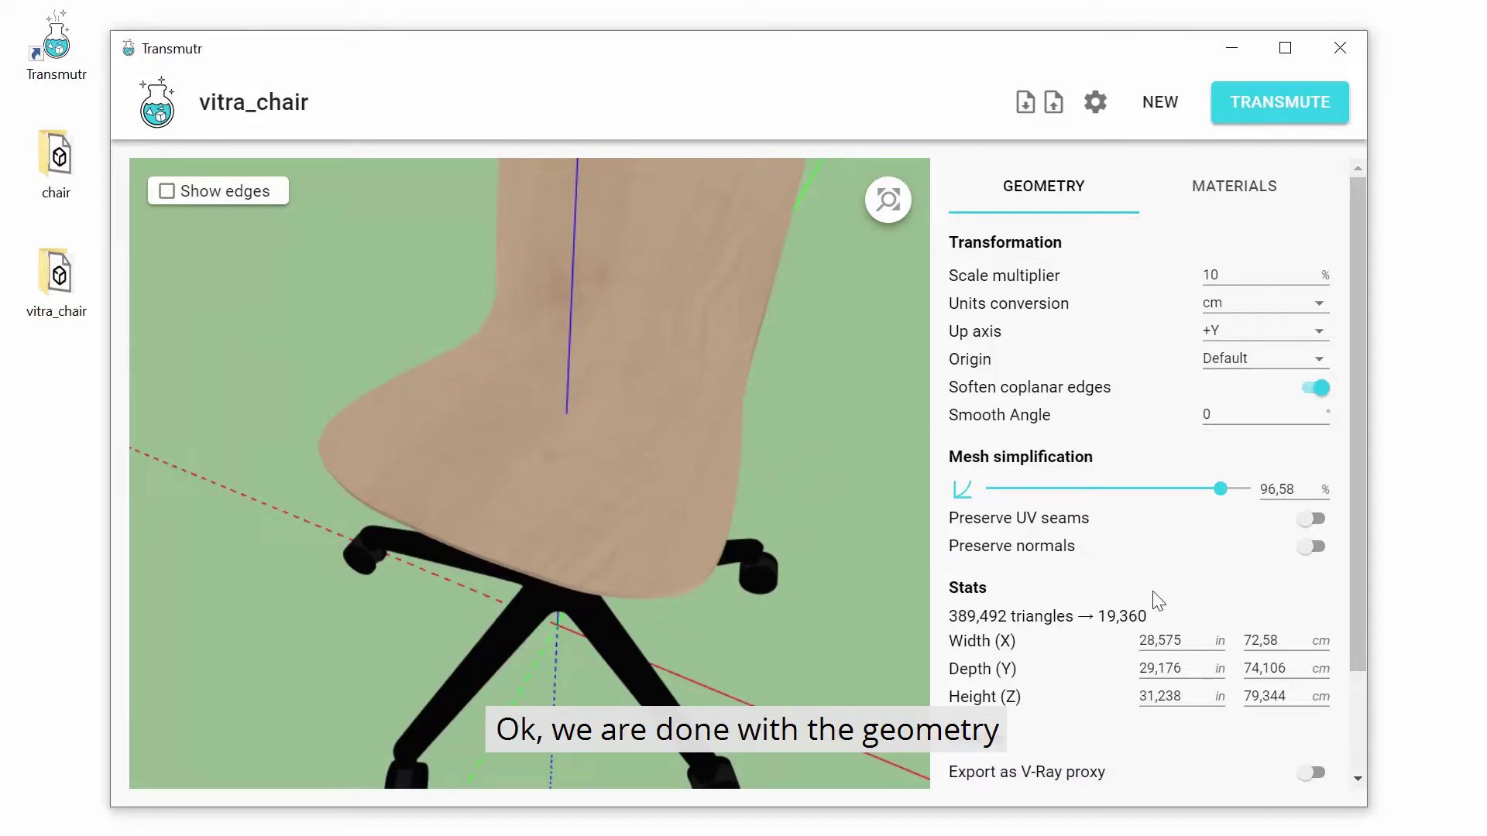
left_click(1245, 200)
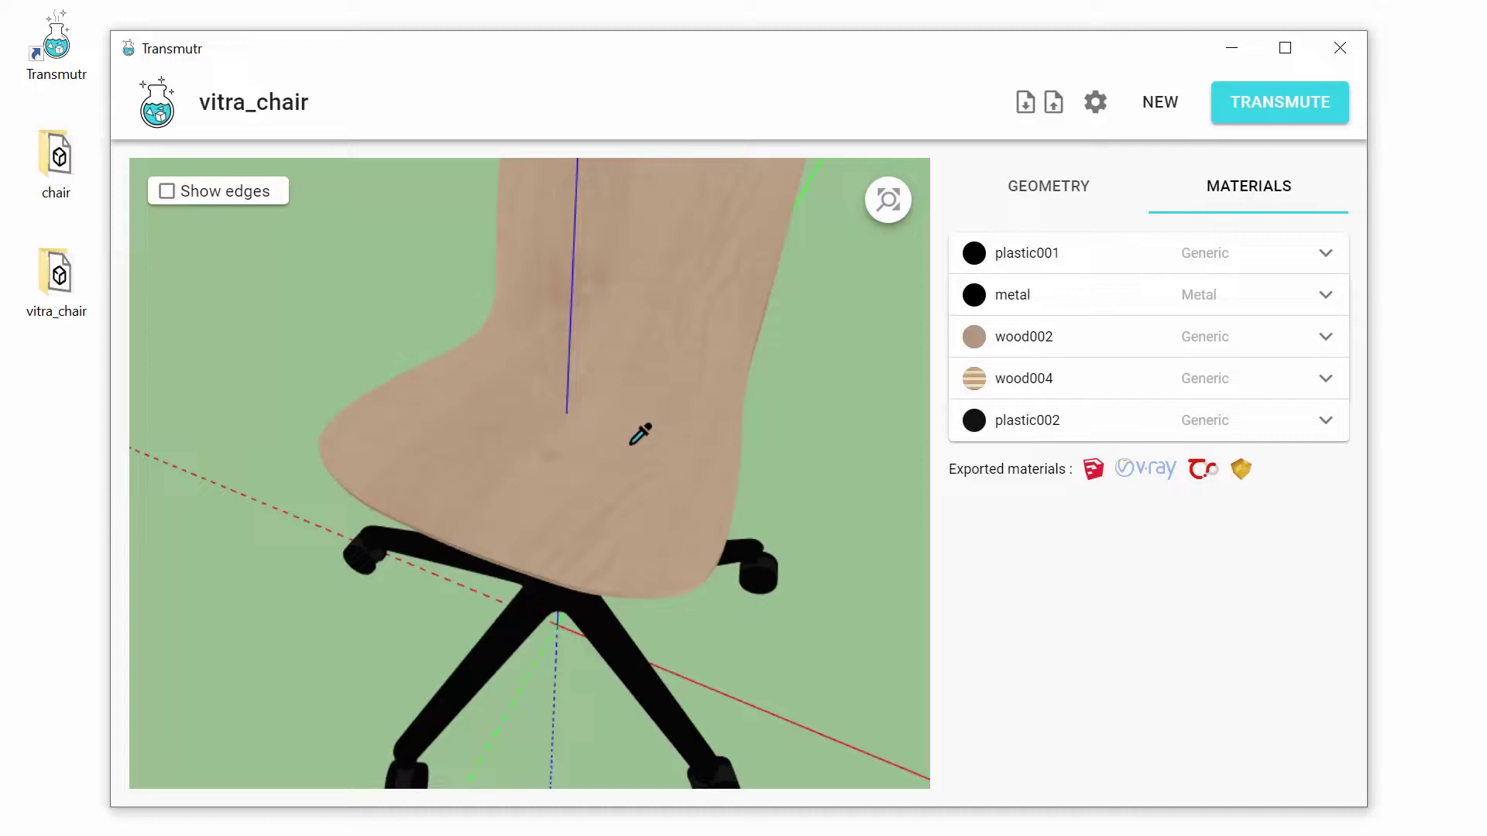
Step: Expand plastic001, then pick the seat to expand wood002 and inspect their texture maps
left_click_drag(638, 522, 618, 496)
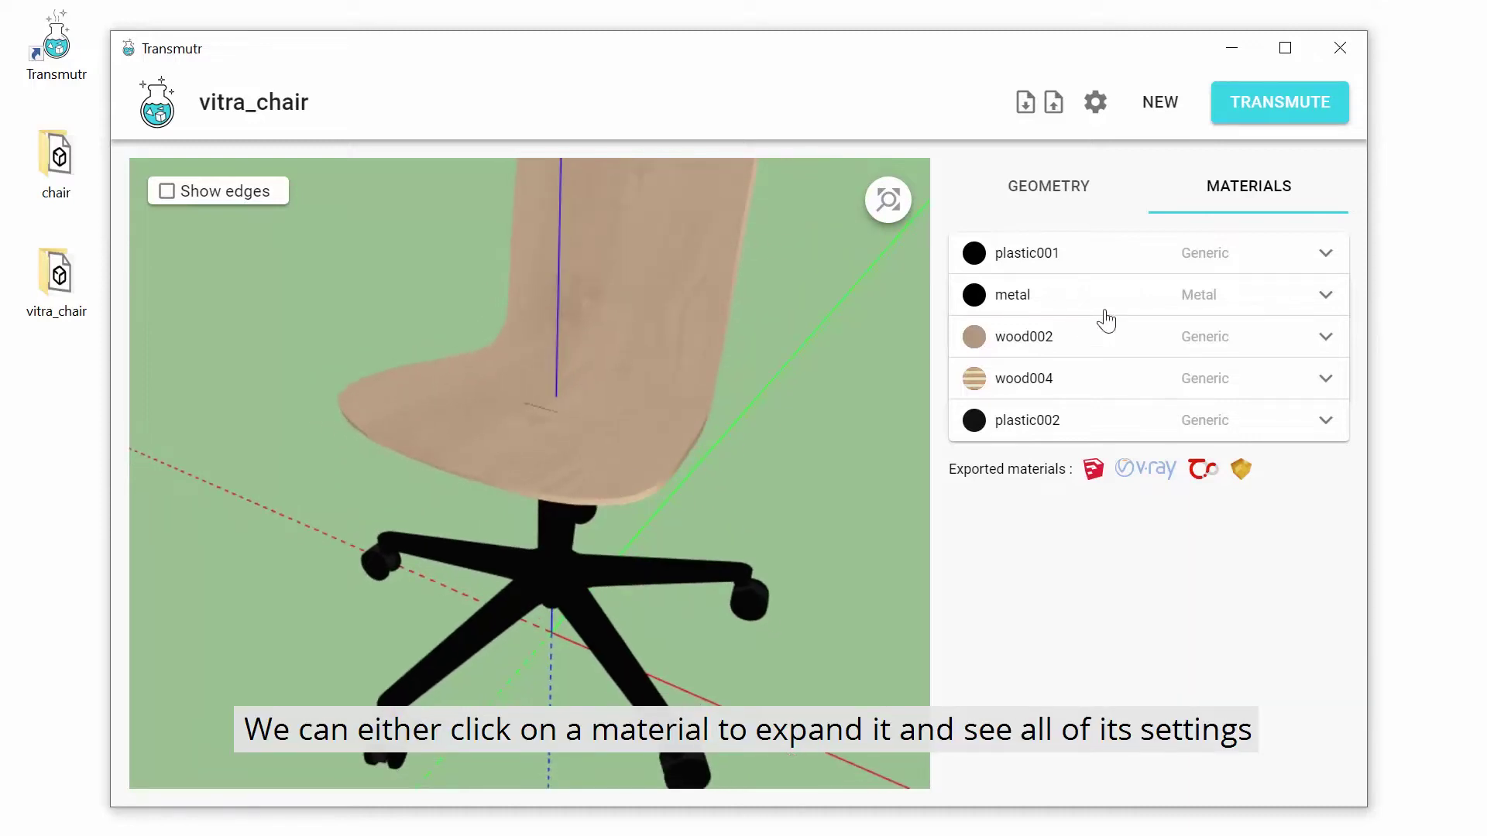
left_click(1135, 264)
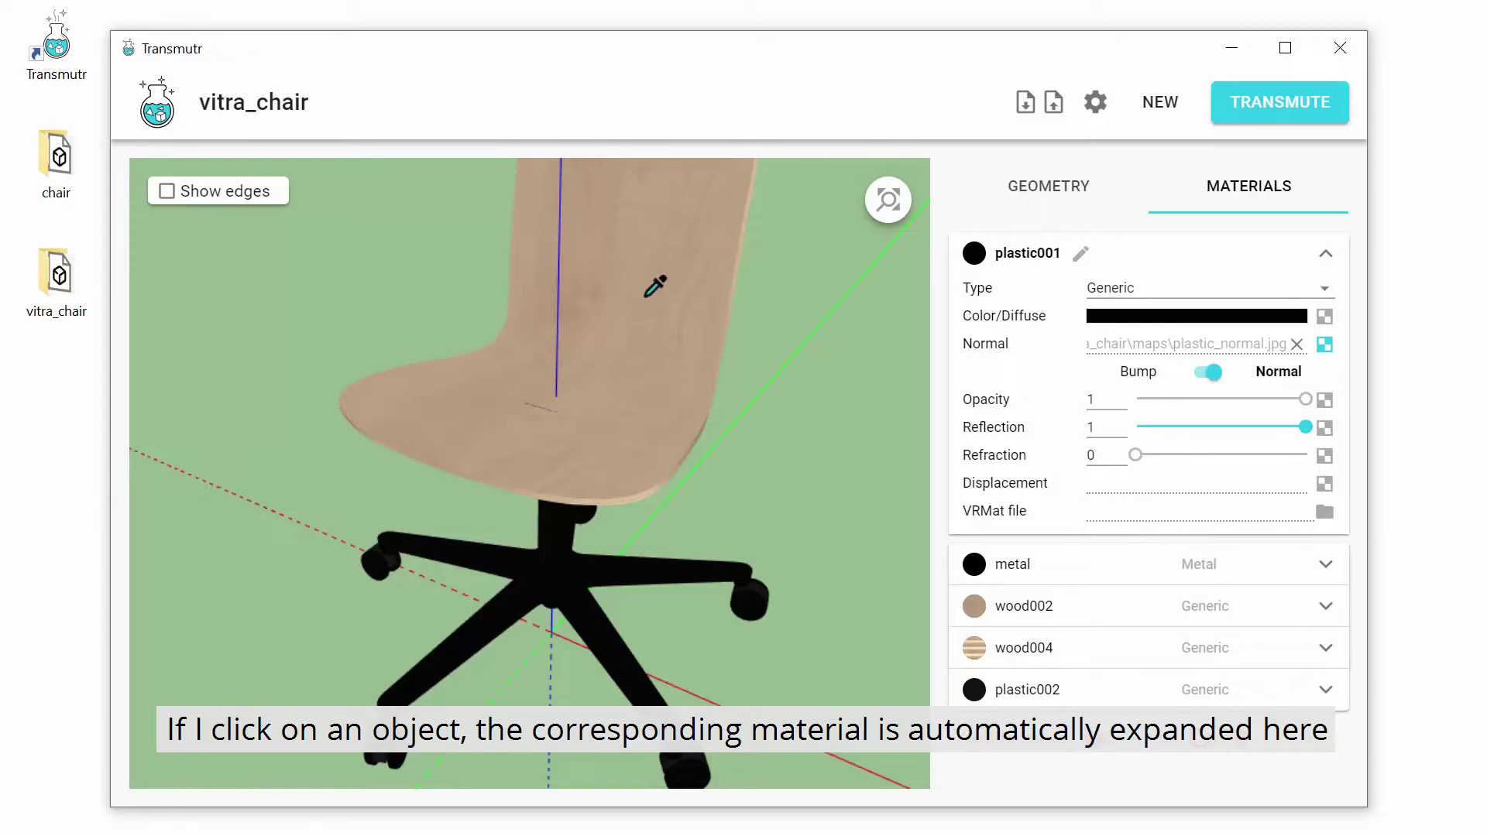
left_click(652, 285)
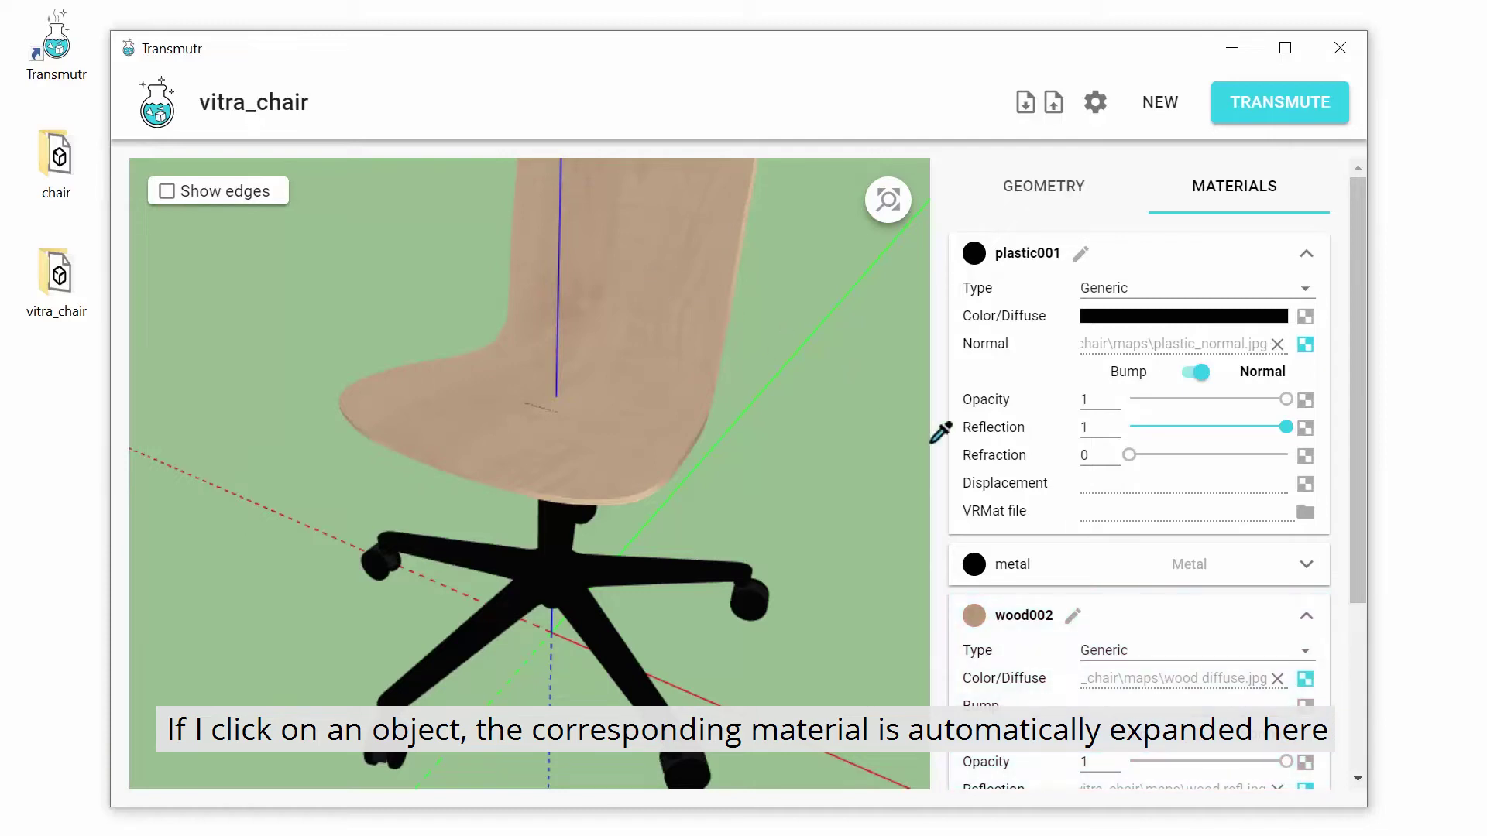
scroll(1215, 617, "down", 3)
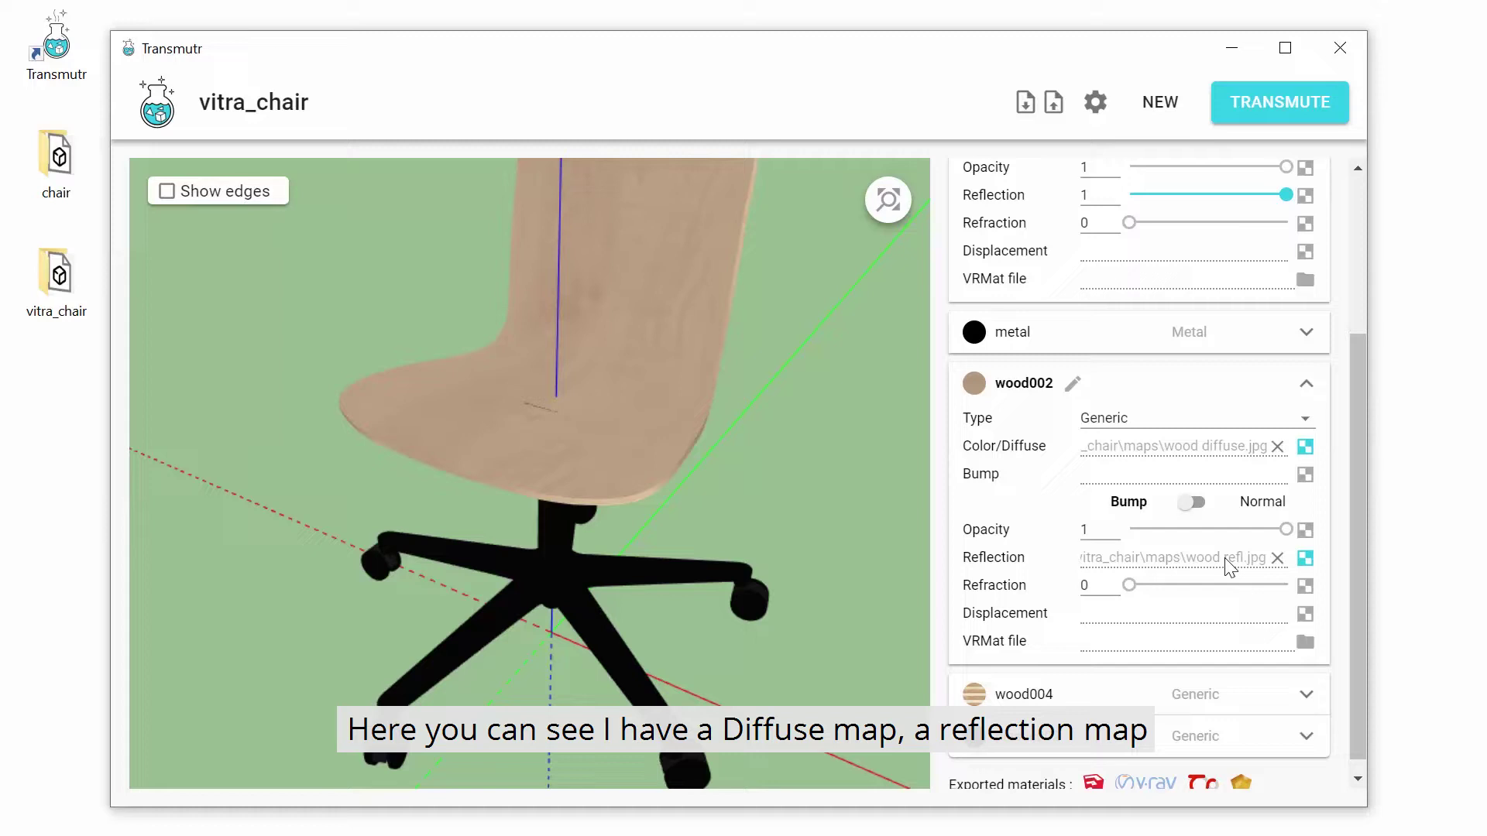
scroll(1198, 556, "up", 3)
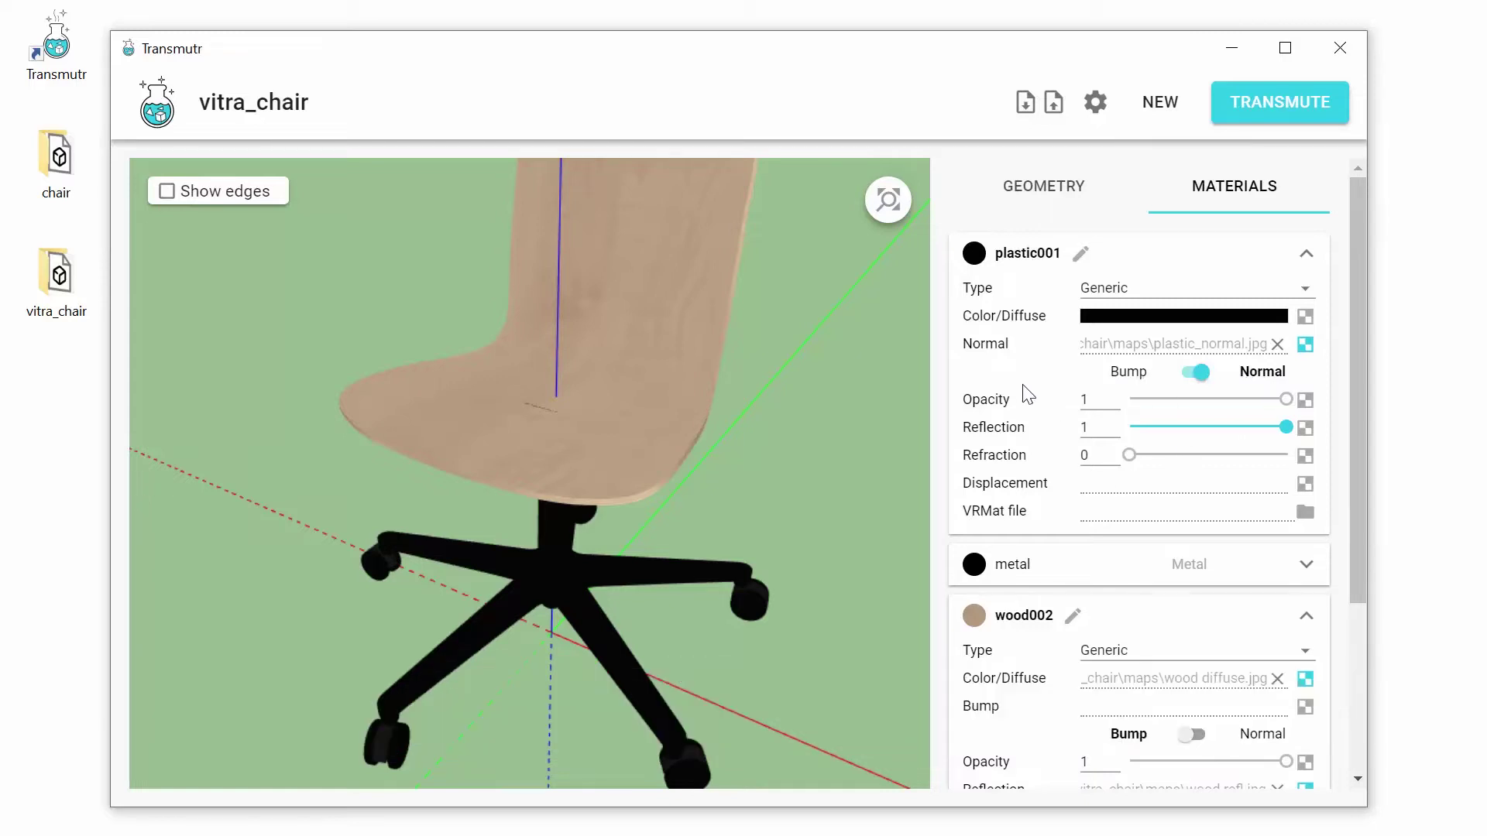
Step: Pick the chair's stem to expand the metal material and keep its type as Metal
scroll(1027, 391, "down", 3)
scroll(658, 382, "down", 2)
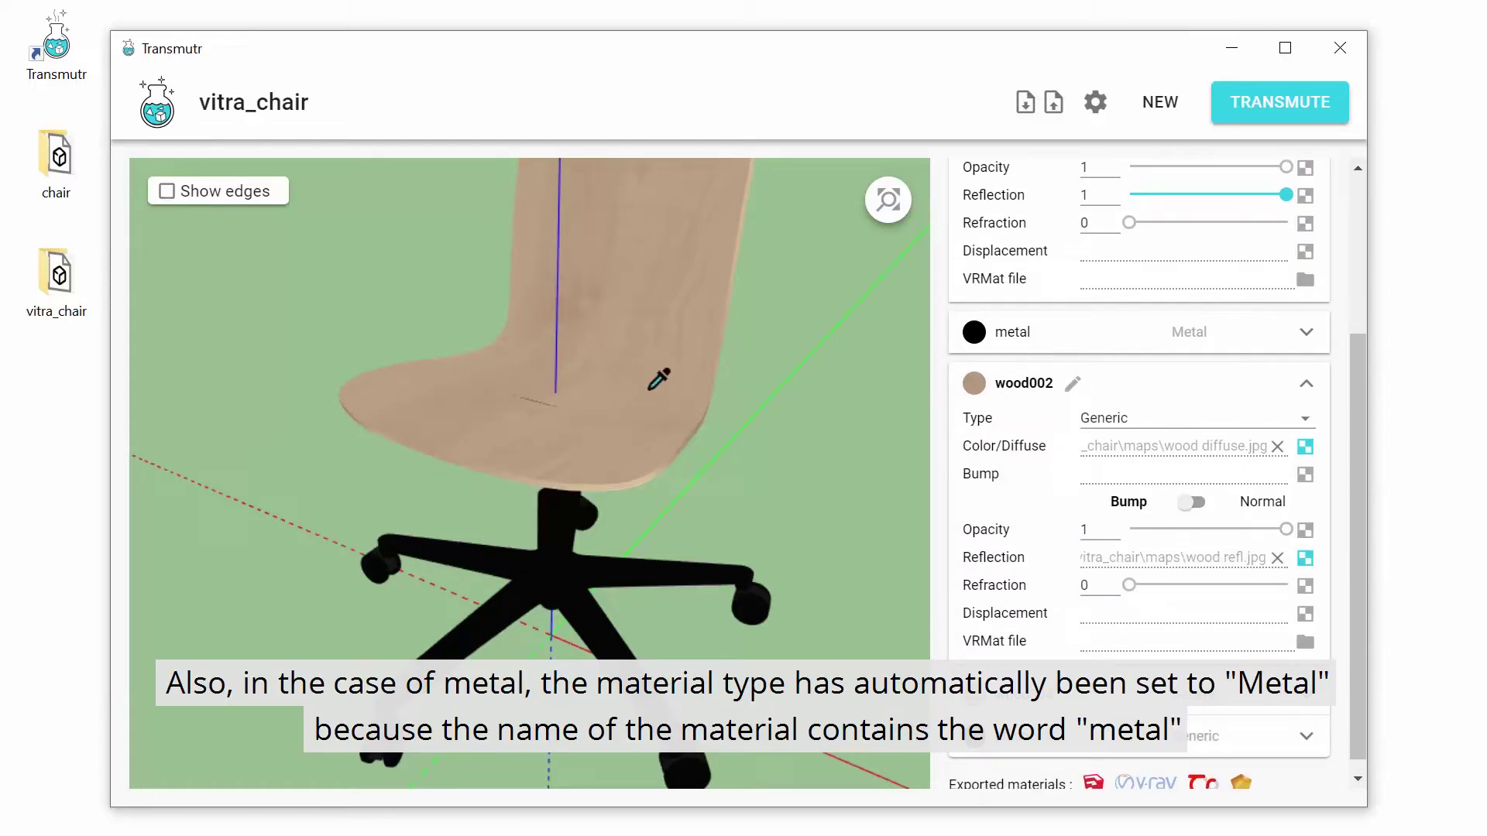
left_click_drag(658, 382, 671, 335)
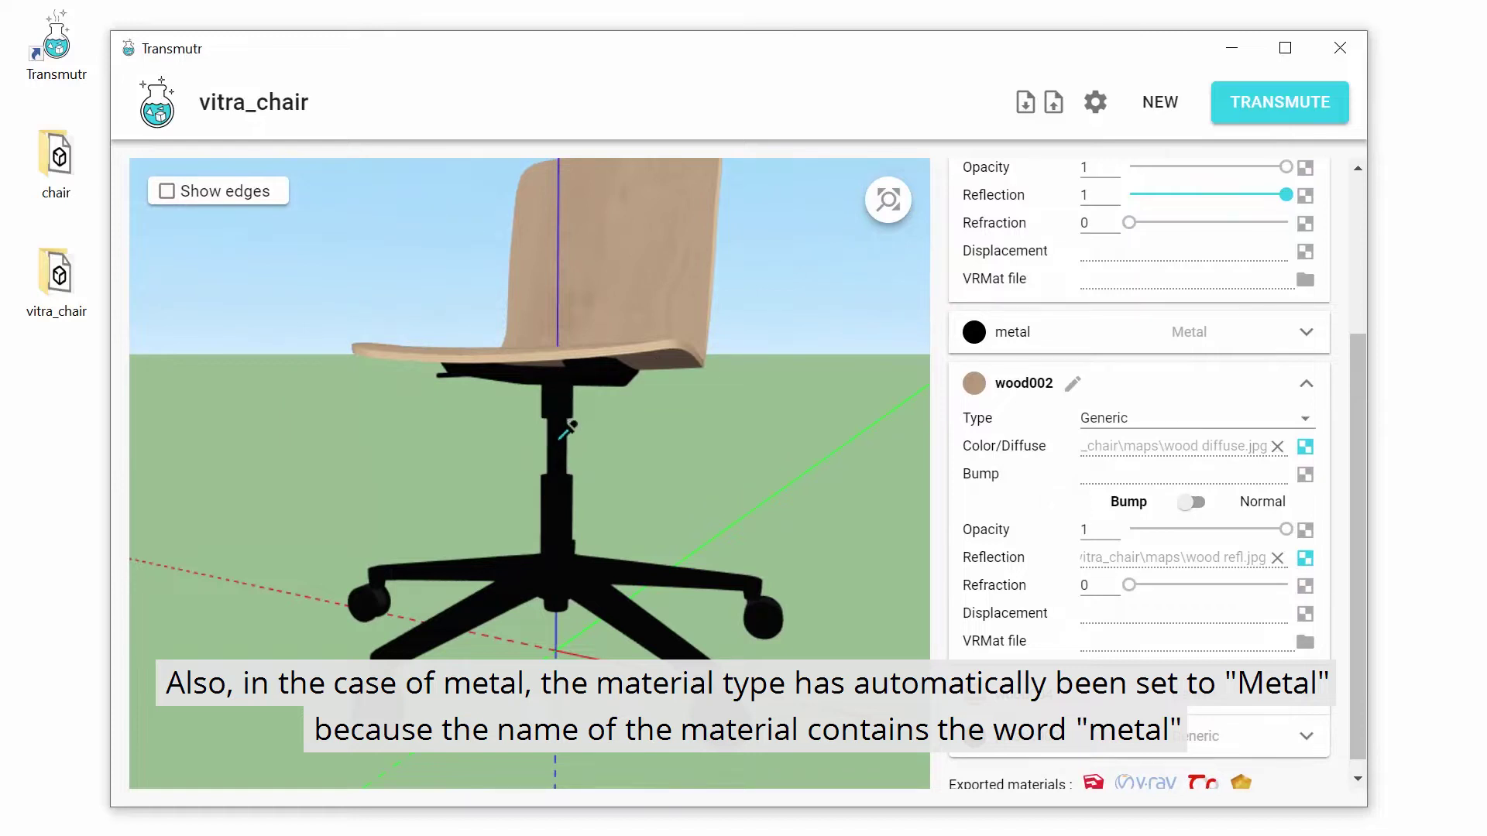
left_click(561, 436)
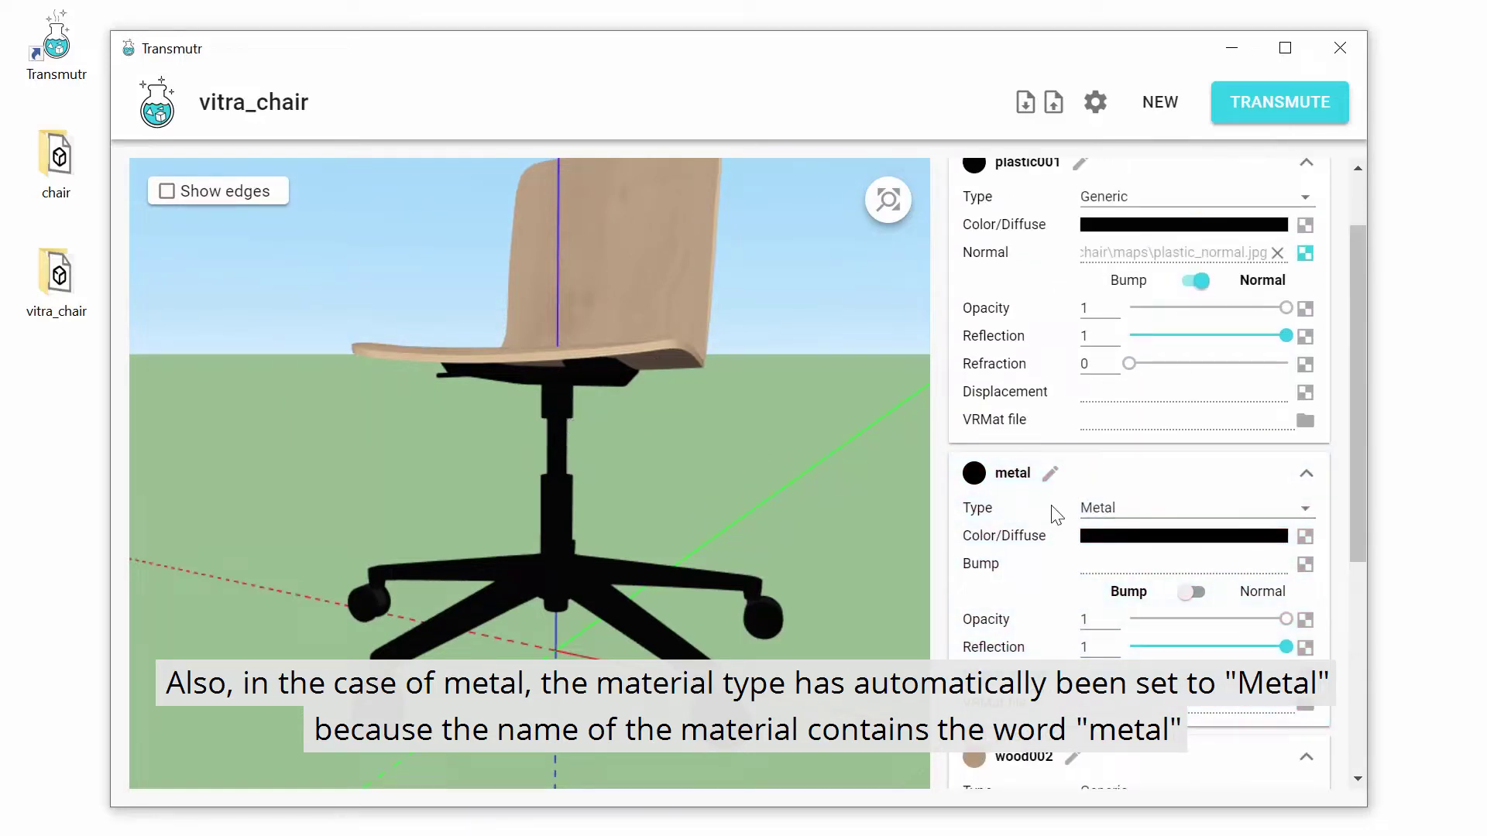
scroll(1054, 509, "down", 2)
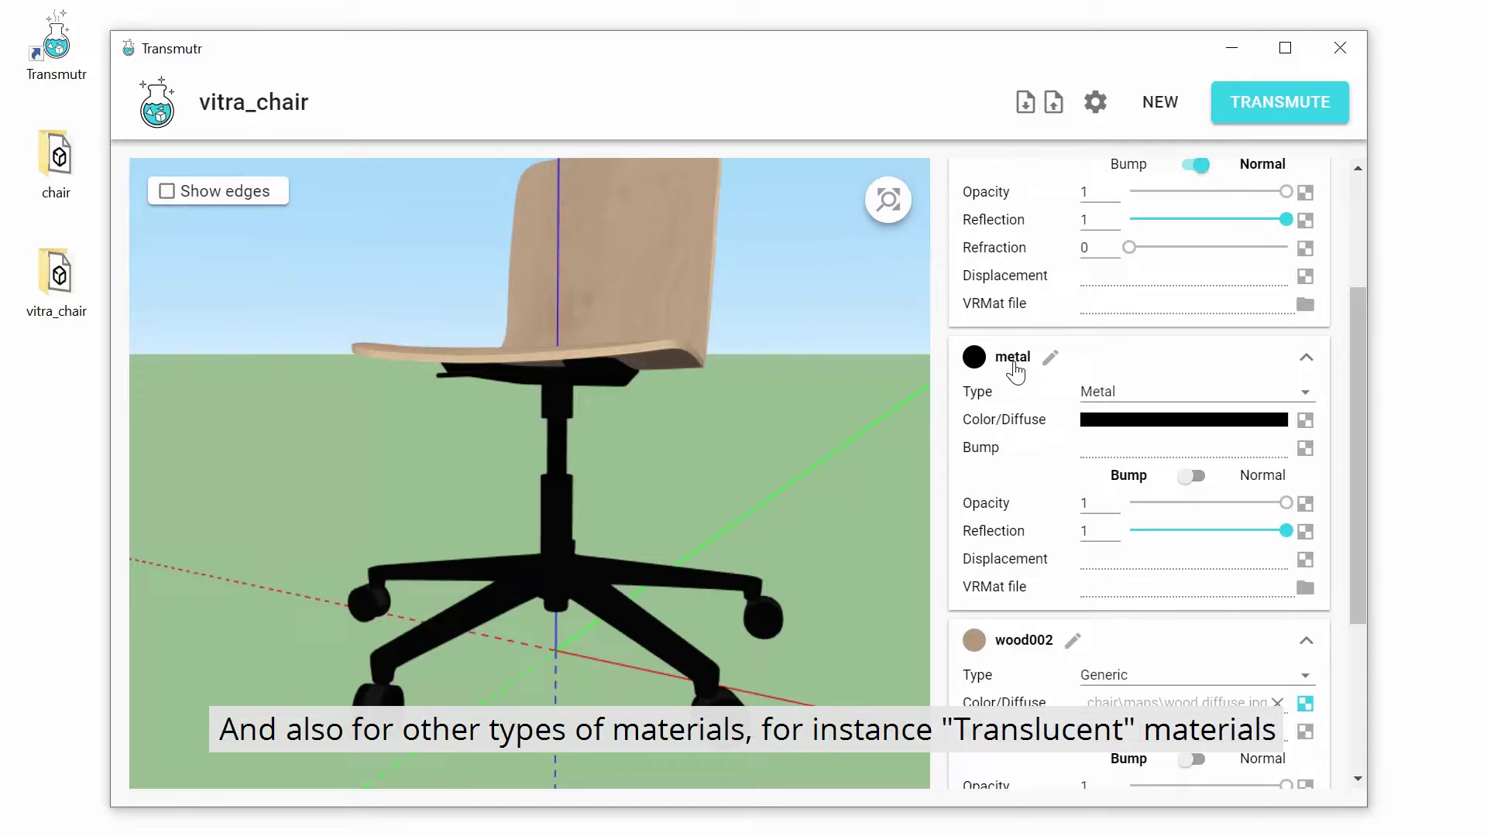
left_click(1117, 396)
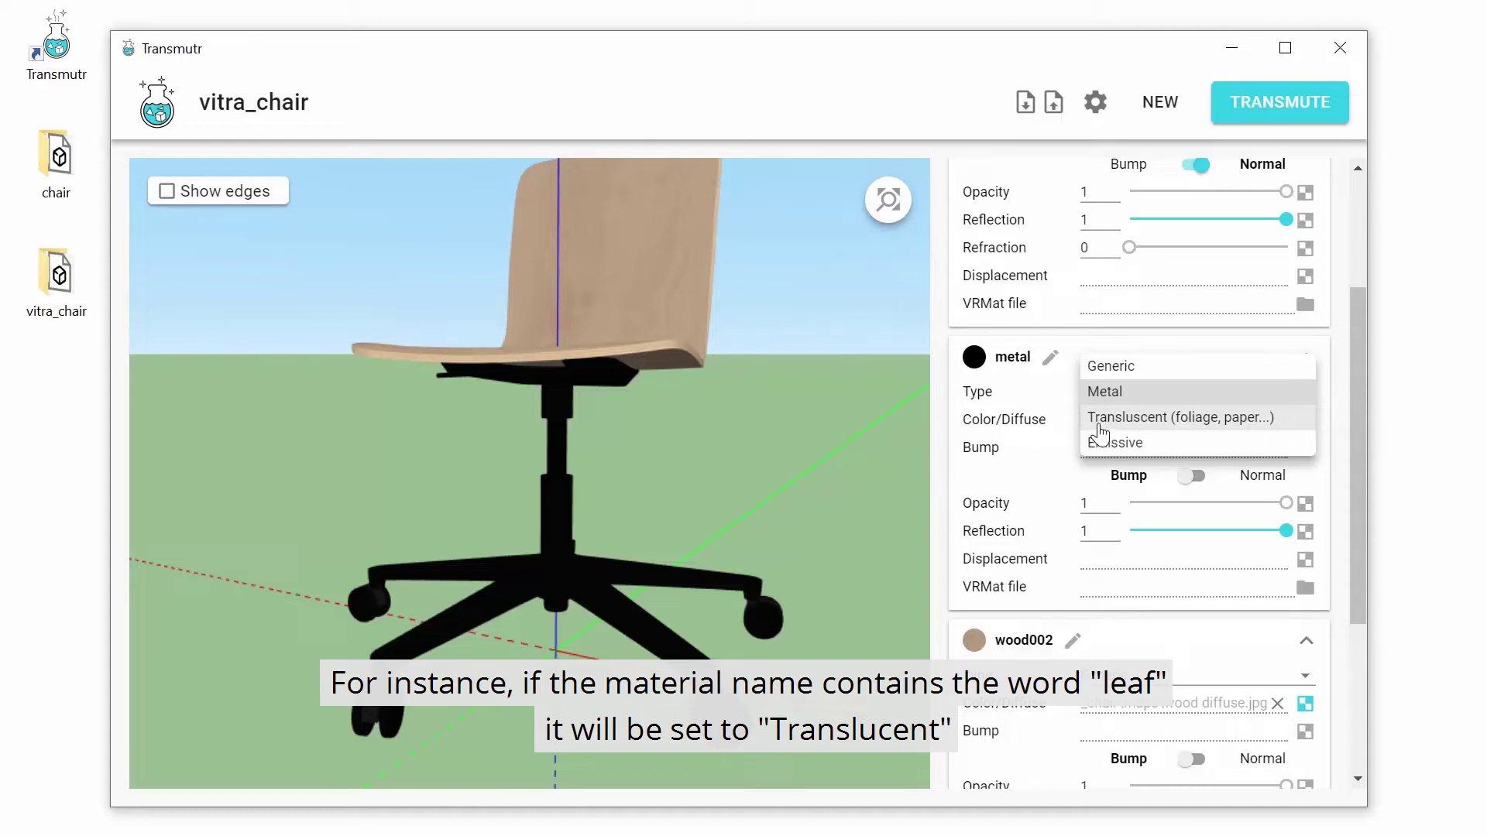
left_click(1055, 404)
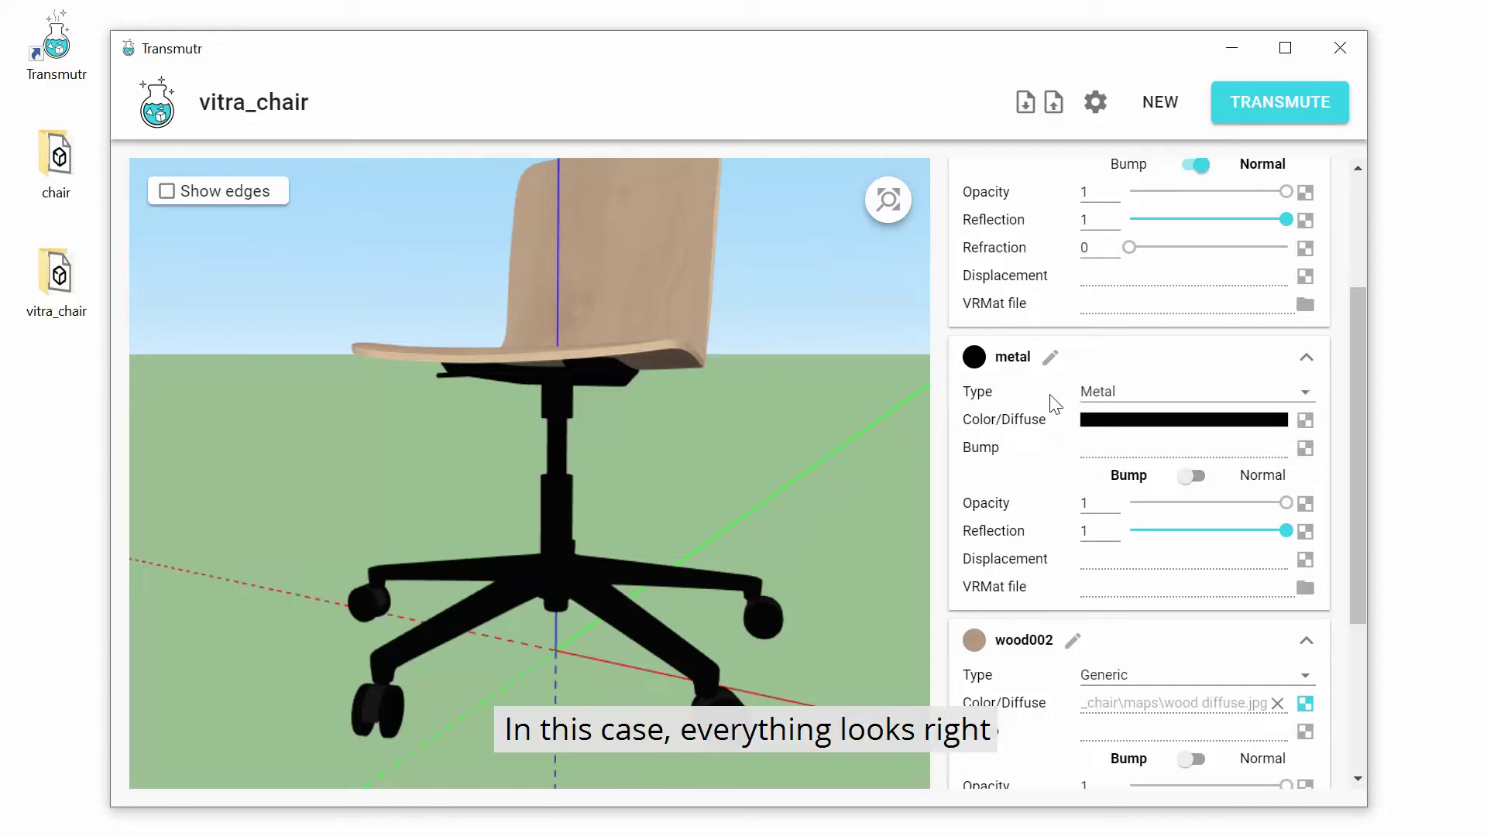
scroll(1053, 402, "down", 3)
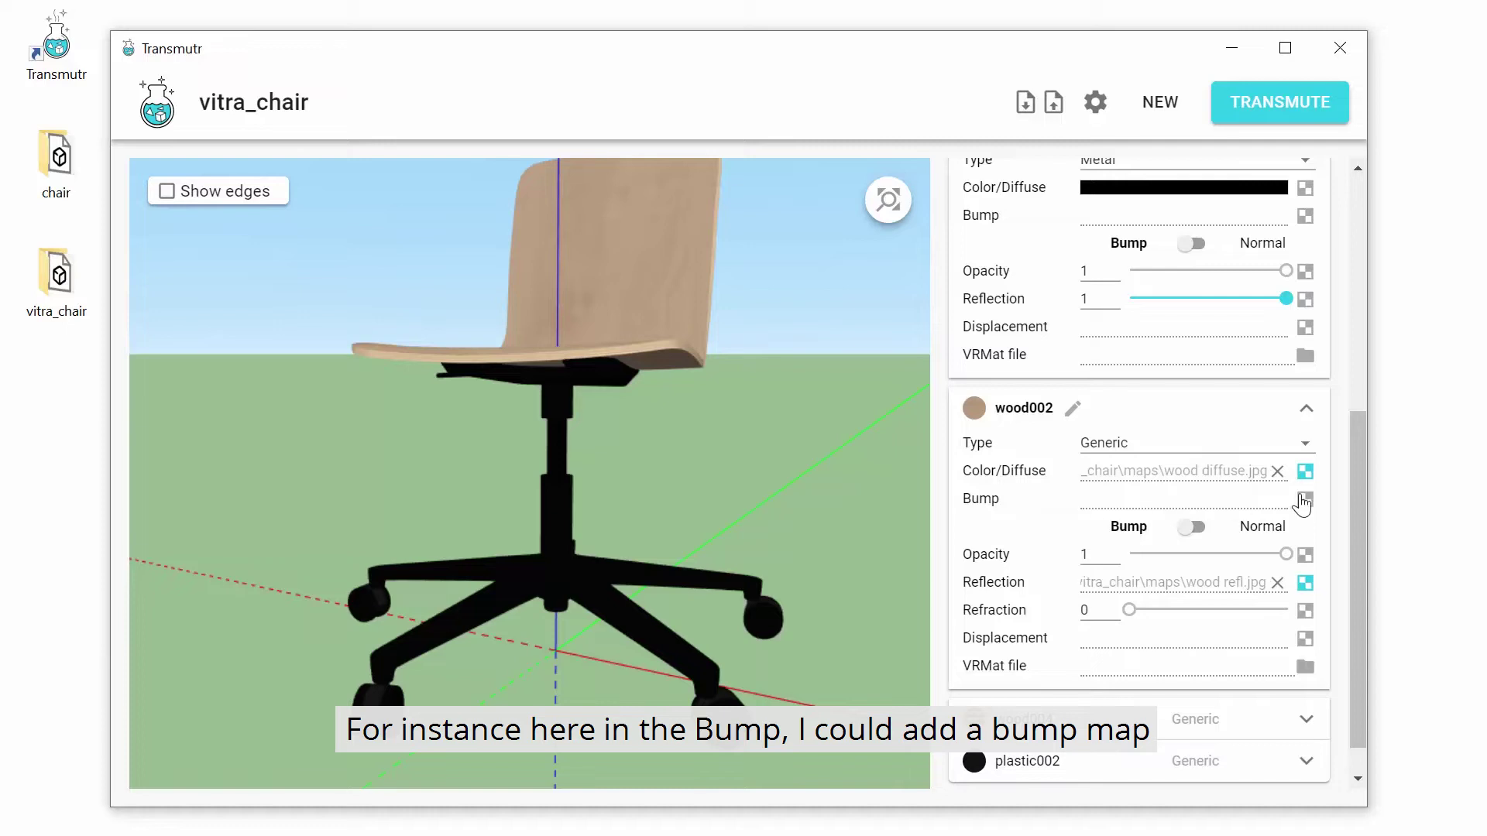
left_click(1305, 499)
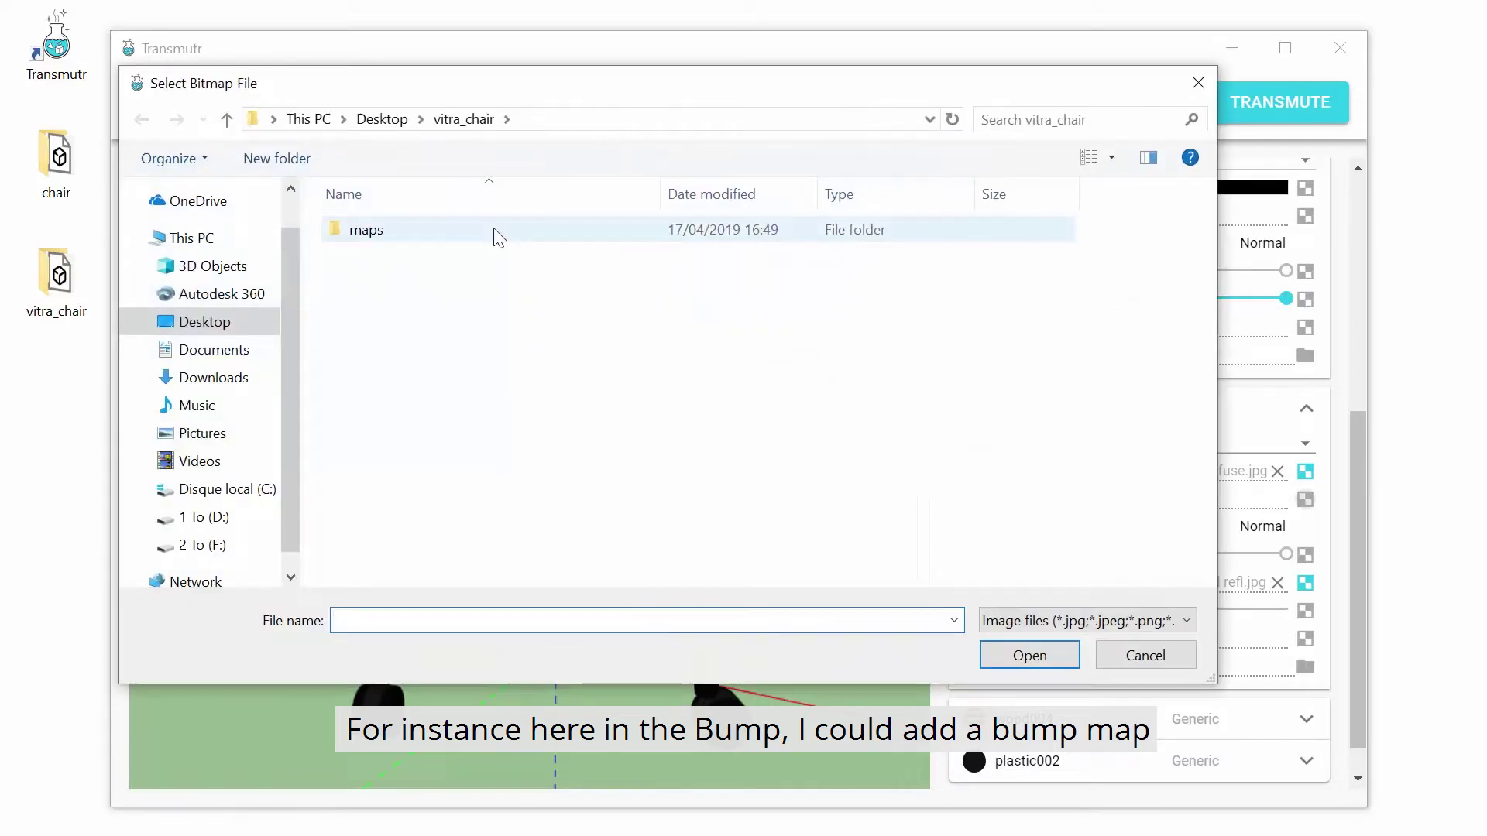
double_click(498, 233)
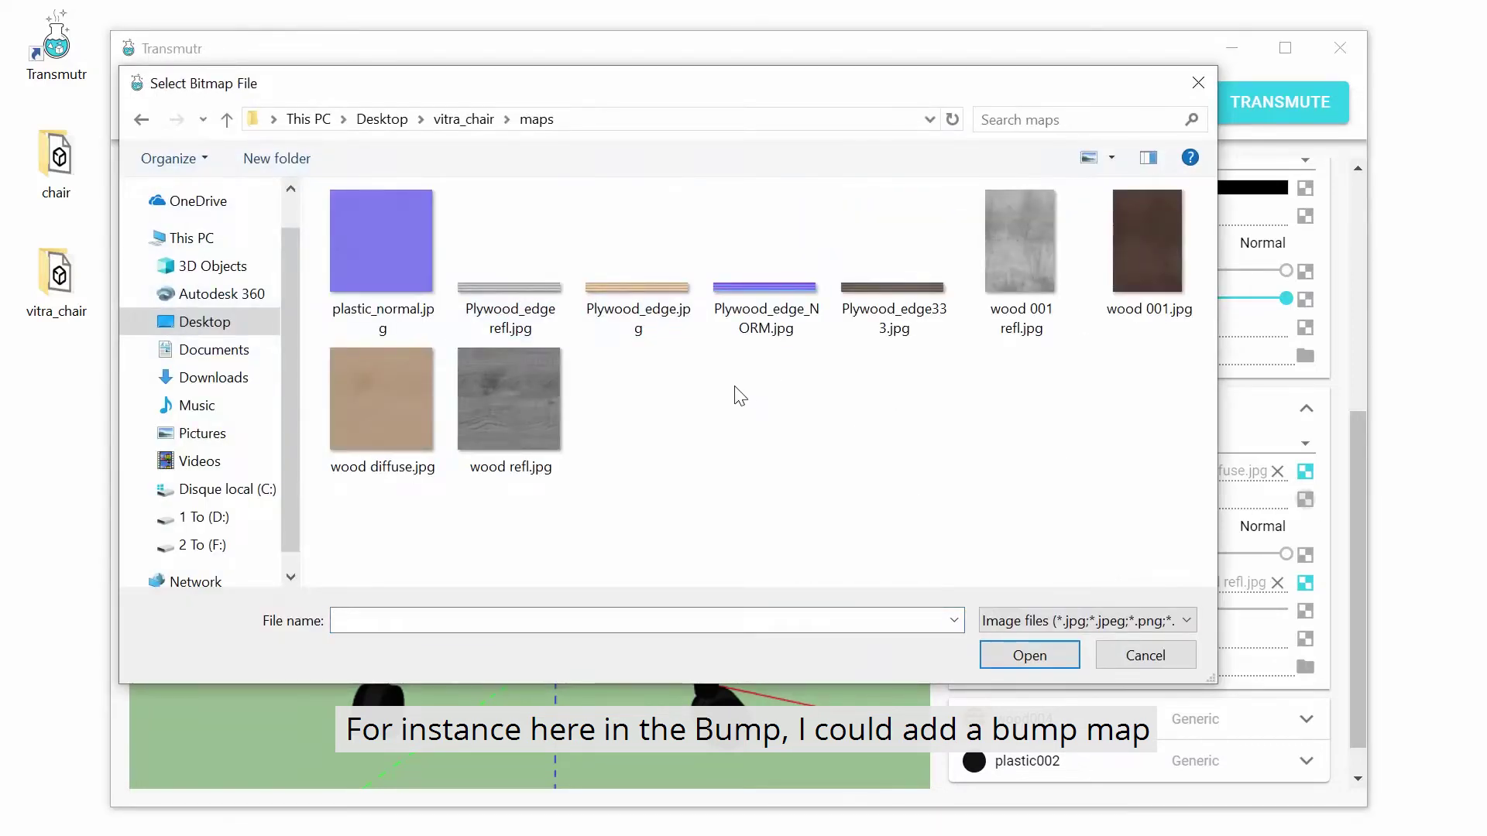
double_click(509, 399)
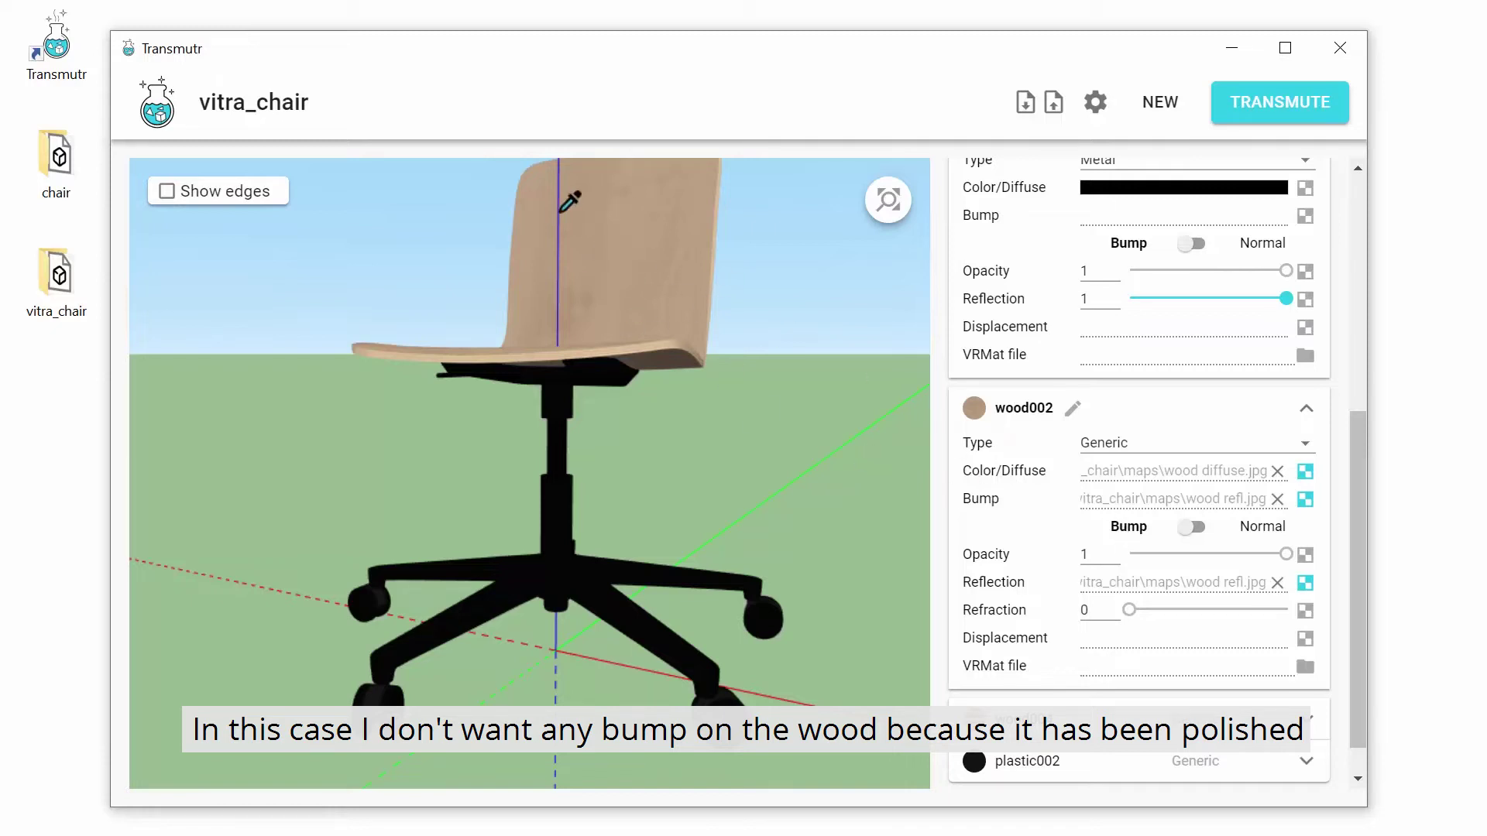
left_click(1277, 499)
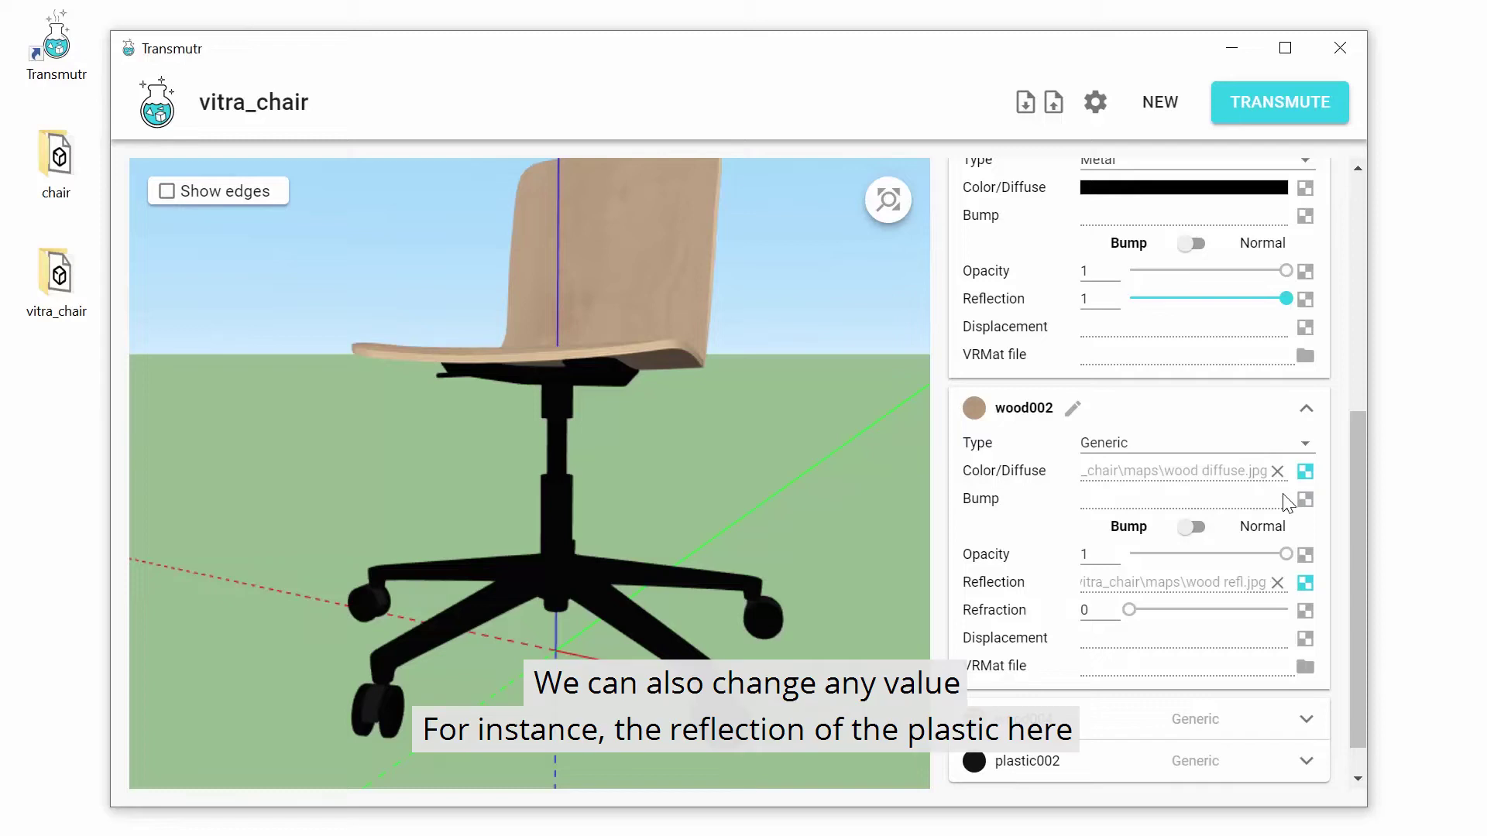
Step: Lower plastic001's Reflection value from 1 to 0.8
scroll(1286, 502, "up", 5)
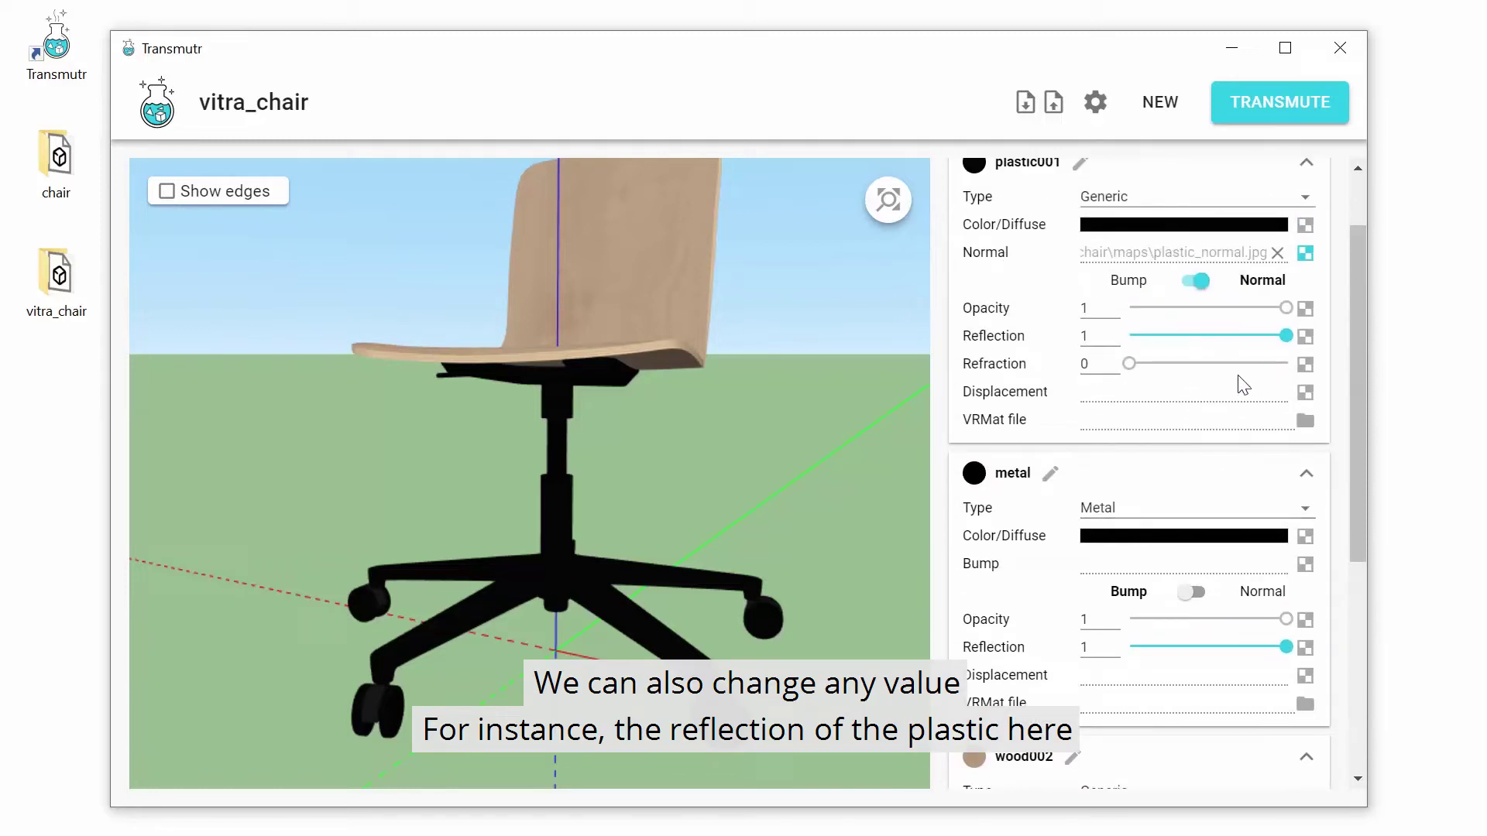
scroll(1239, 387, "up", 2)
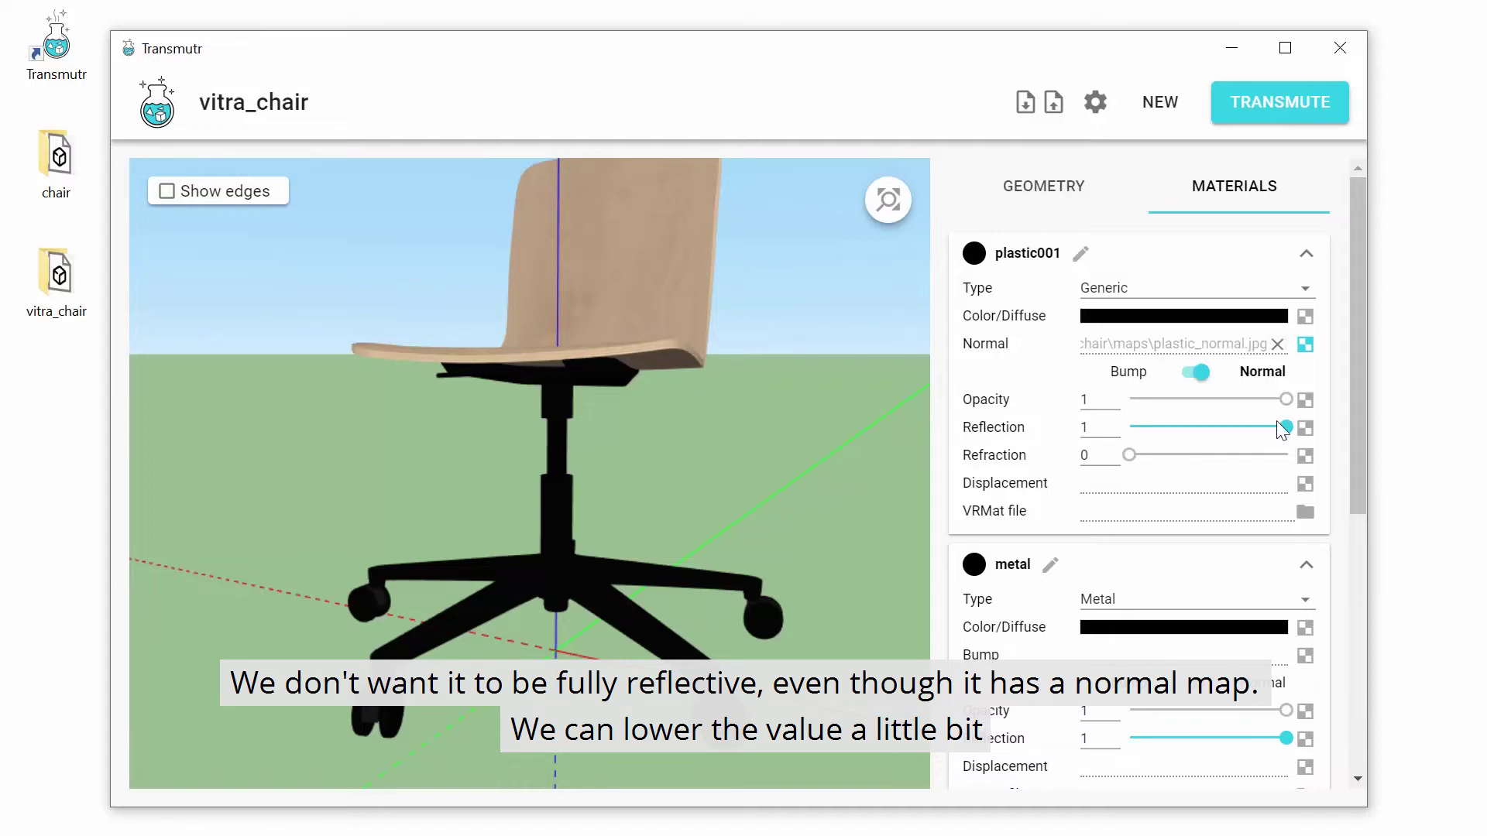
left_click_drag(1287, 428, 1256, 428)
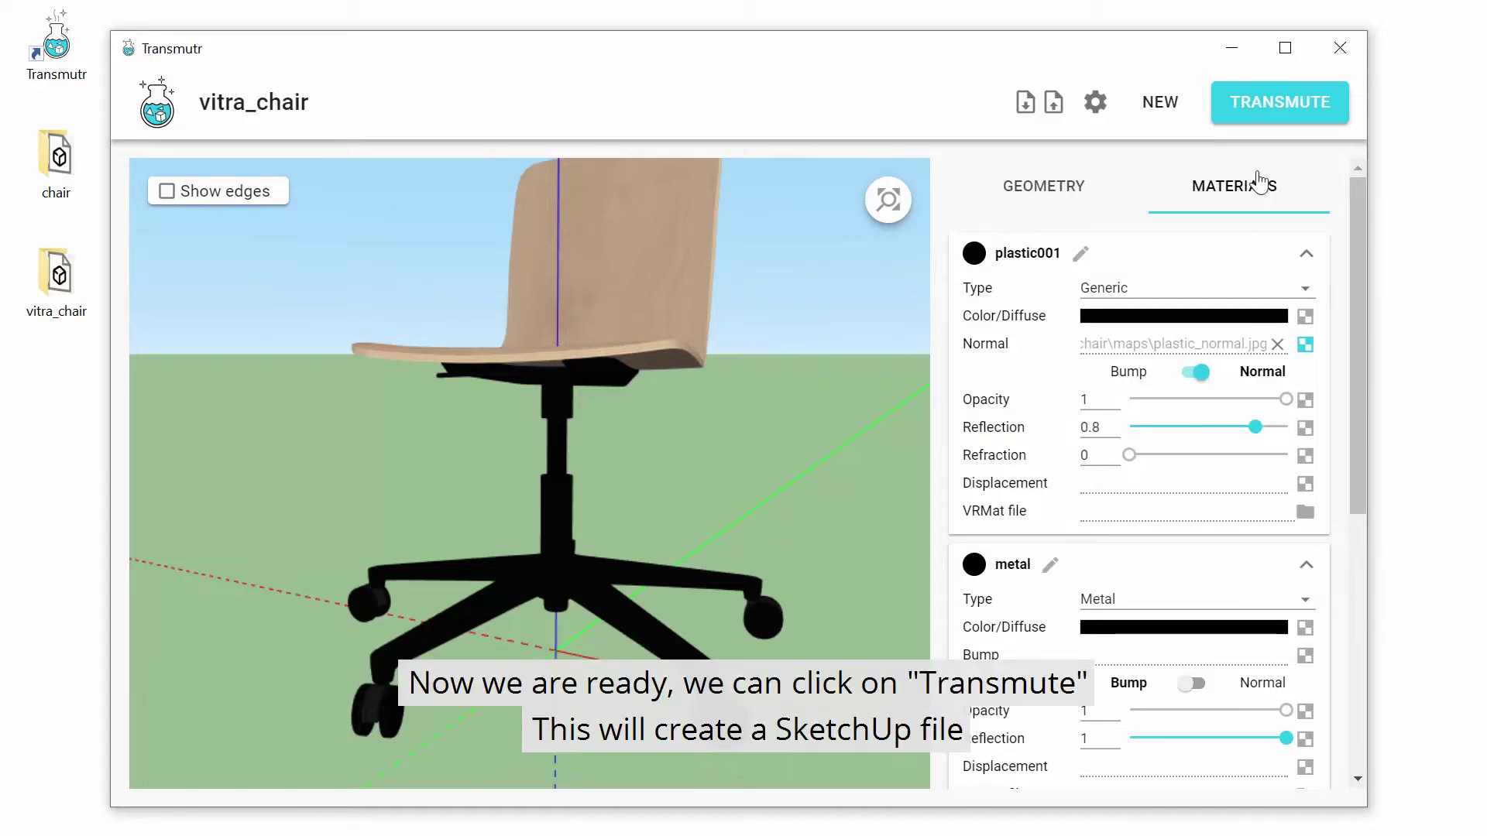
Step: Transmute the chair to vitra_chair.skp in the vitra_chair folder and open it in SketchUp
left_click(1271, 112)
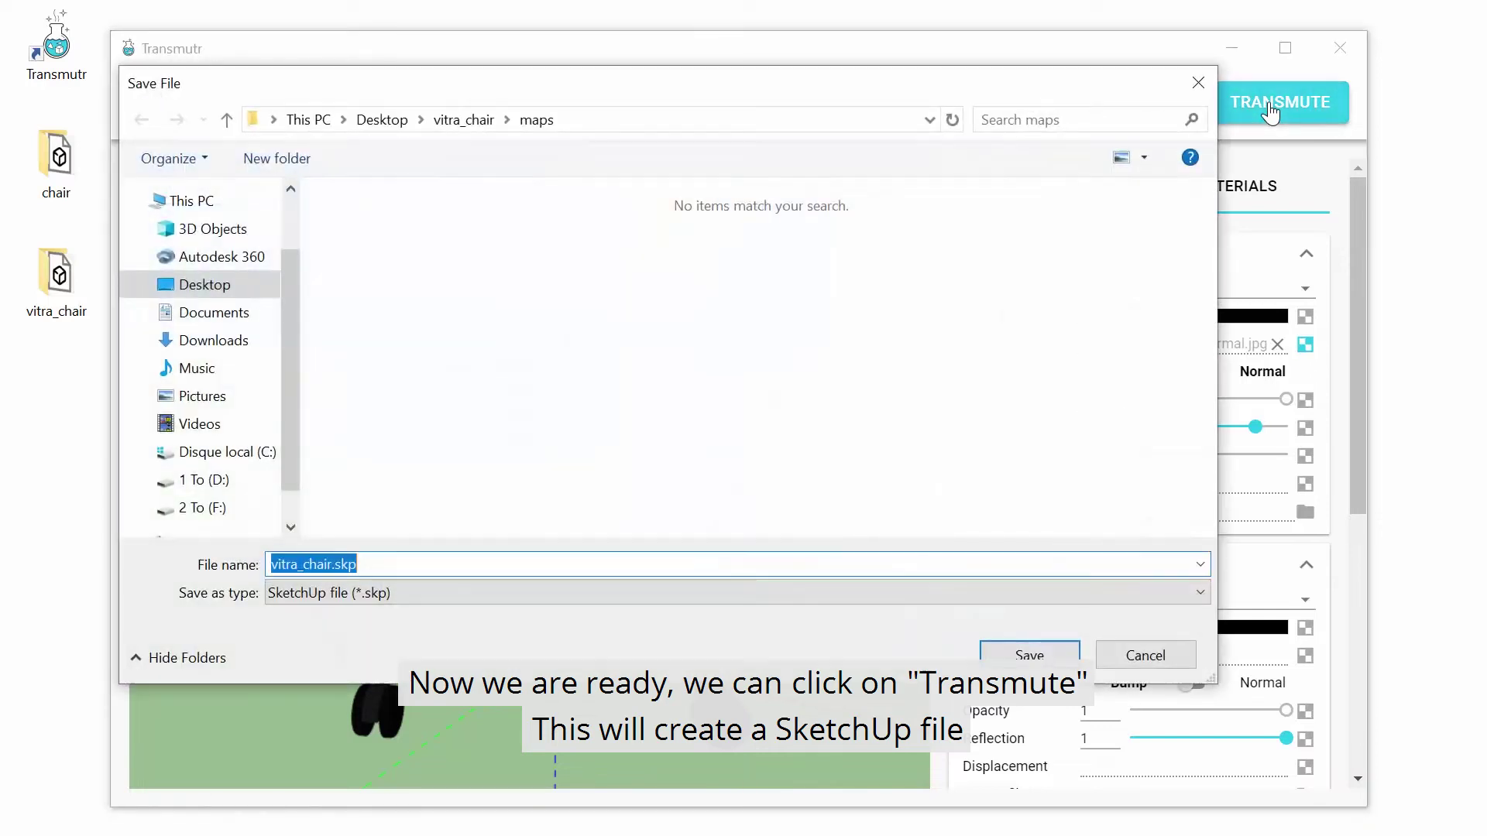
left_click(463, 120)
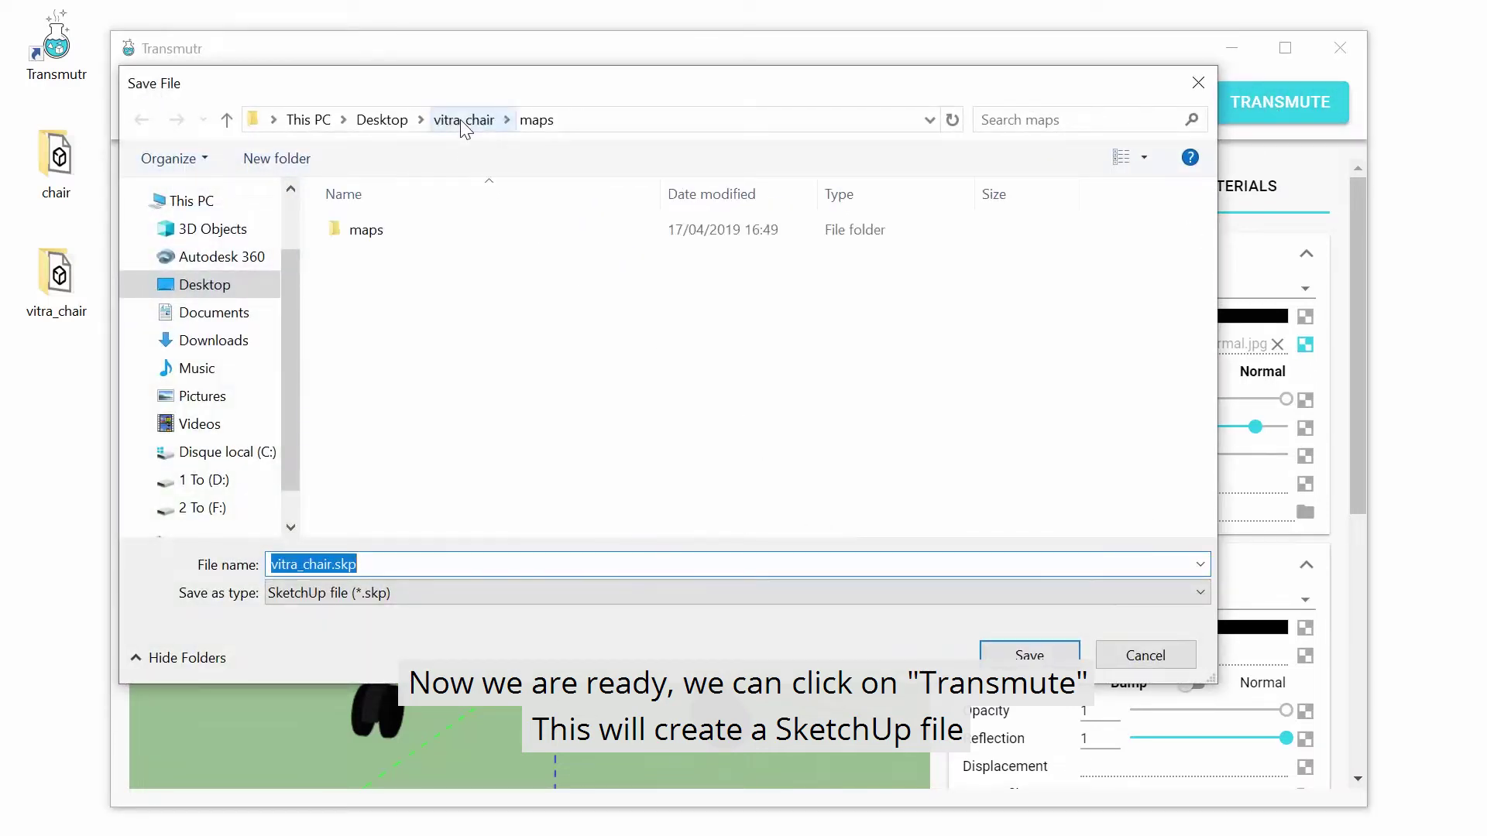
left_click(1029, 657)
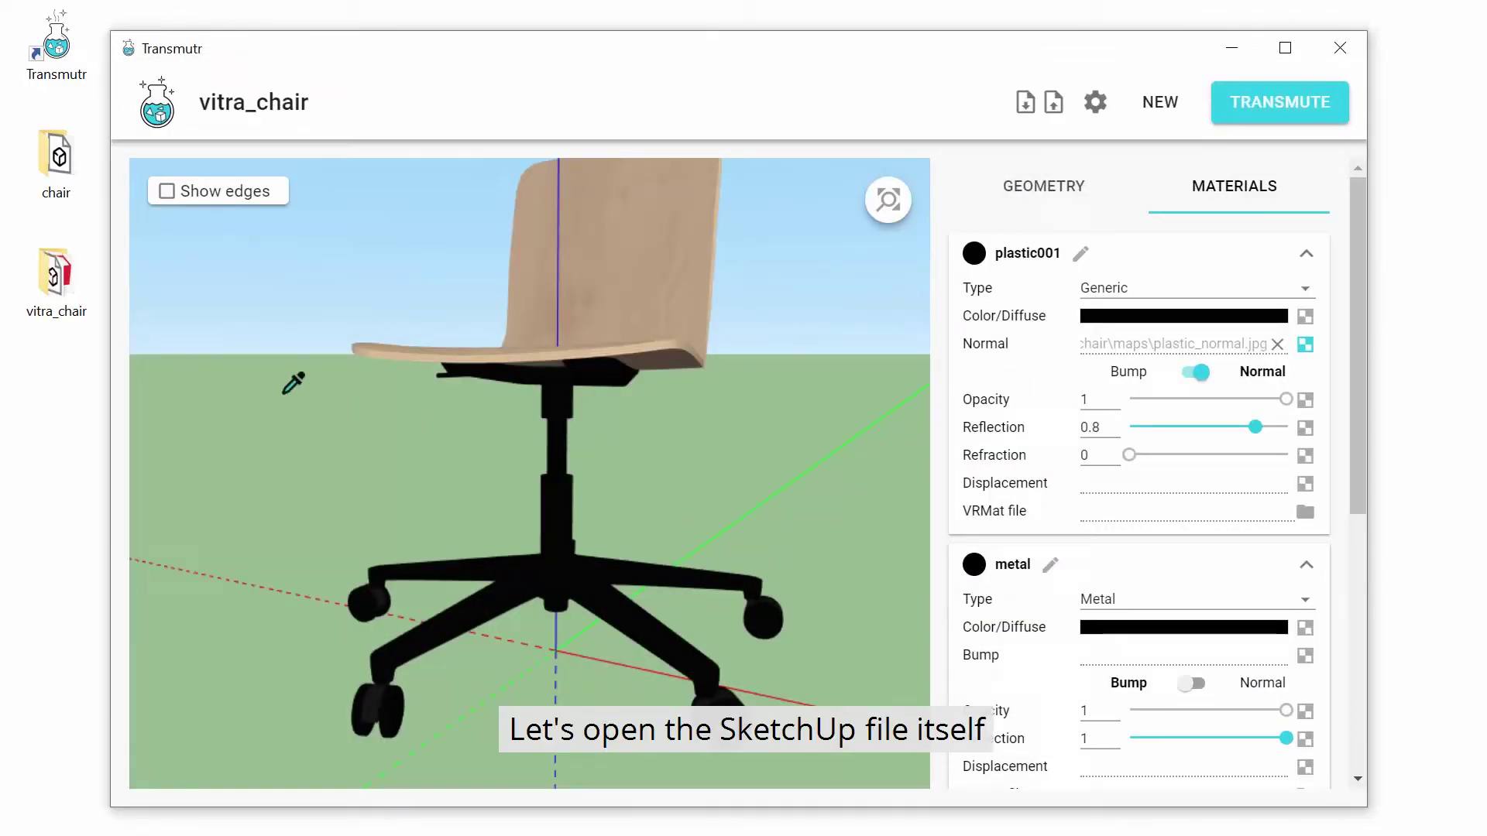
double_click(55, 276)
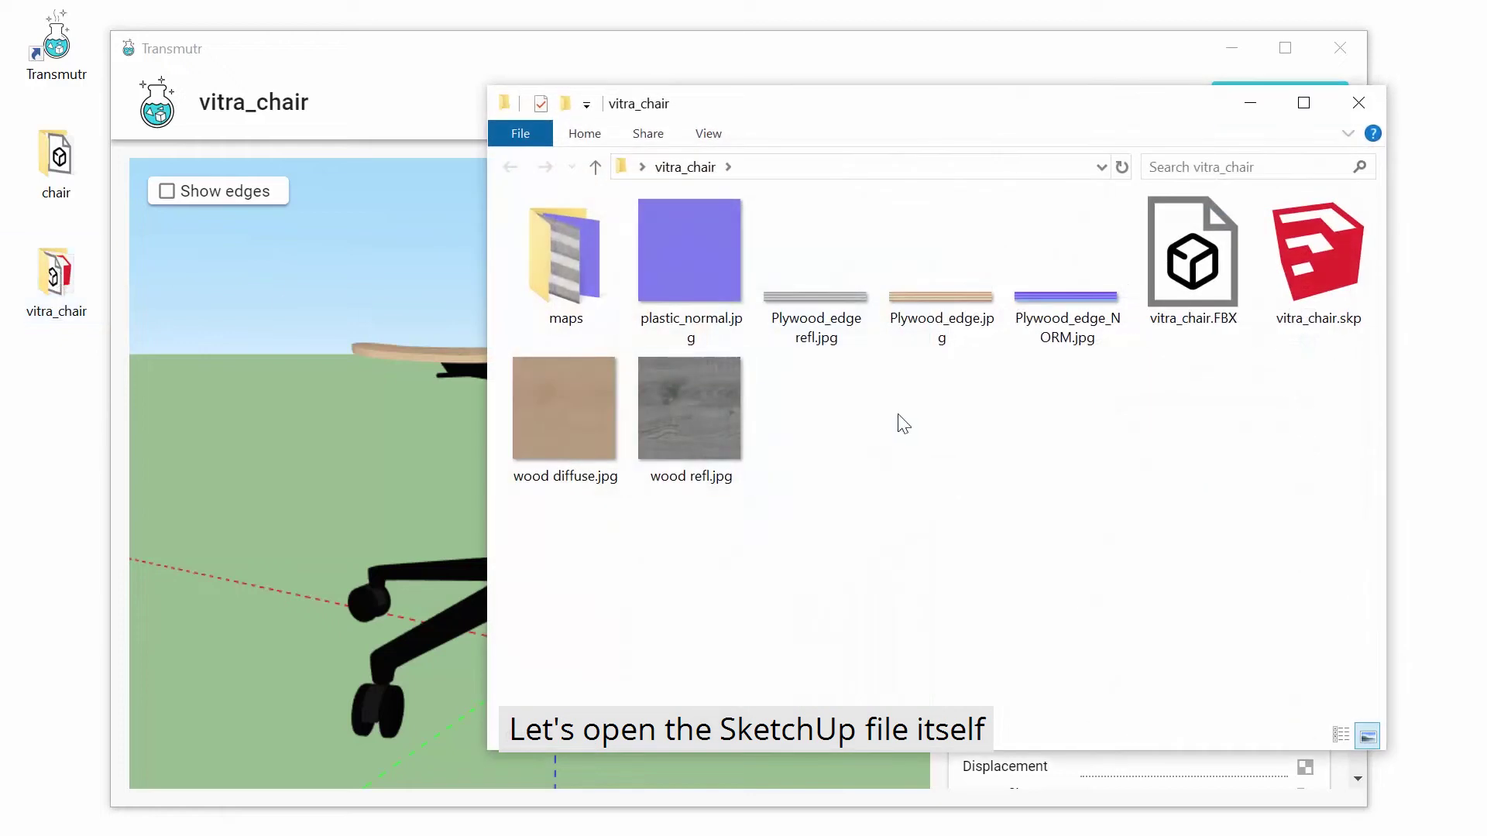
double_click(1321, 261)
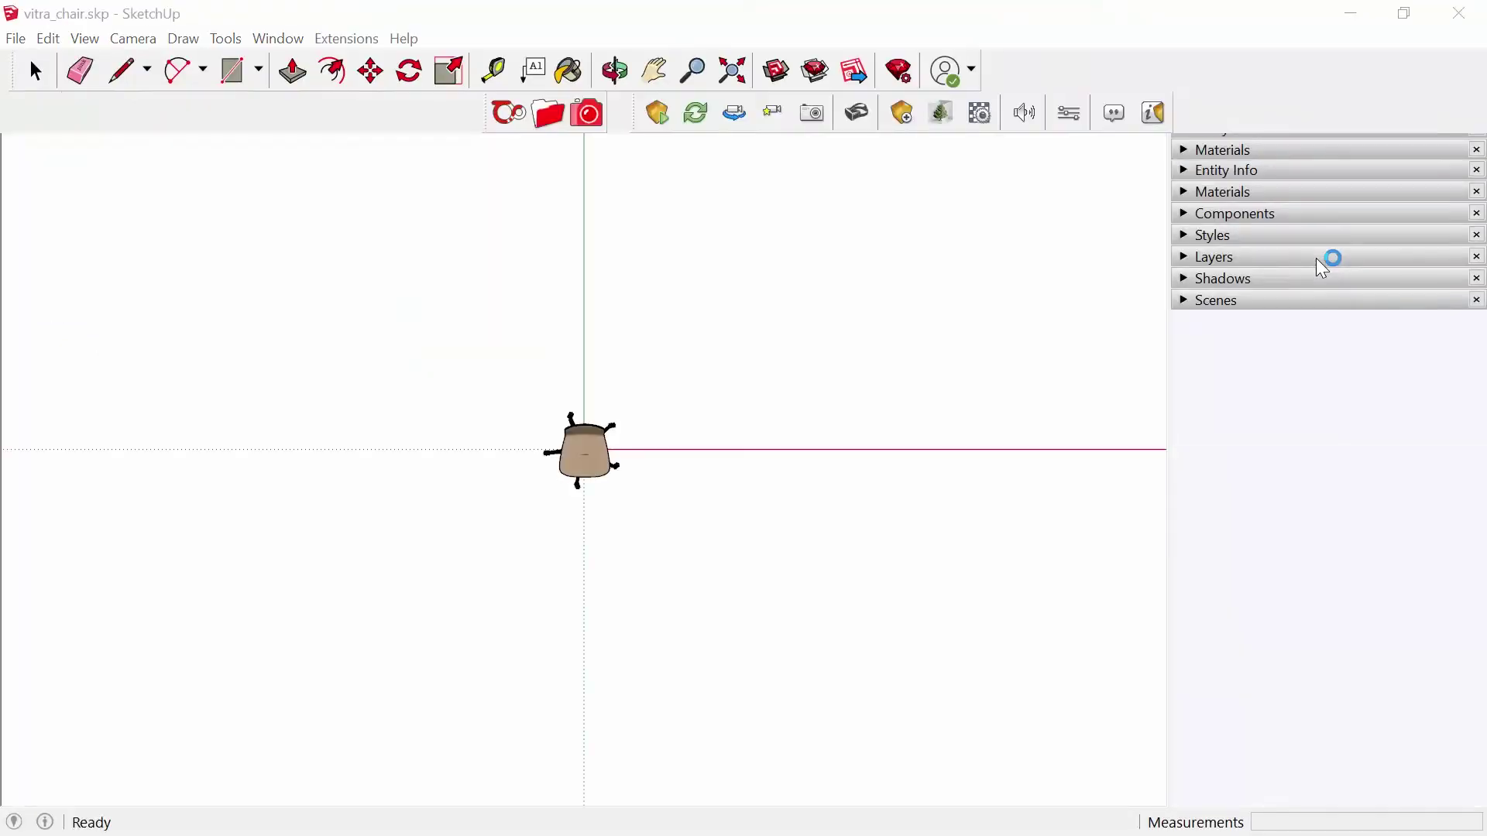
middle_click_drag(747, 475, 604, 163)
left_click(732, 71)
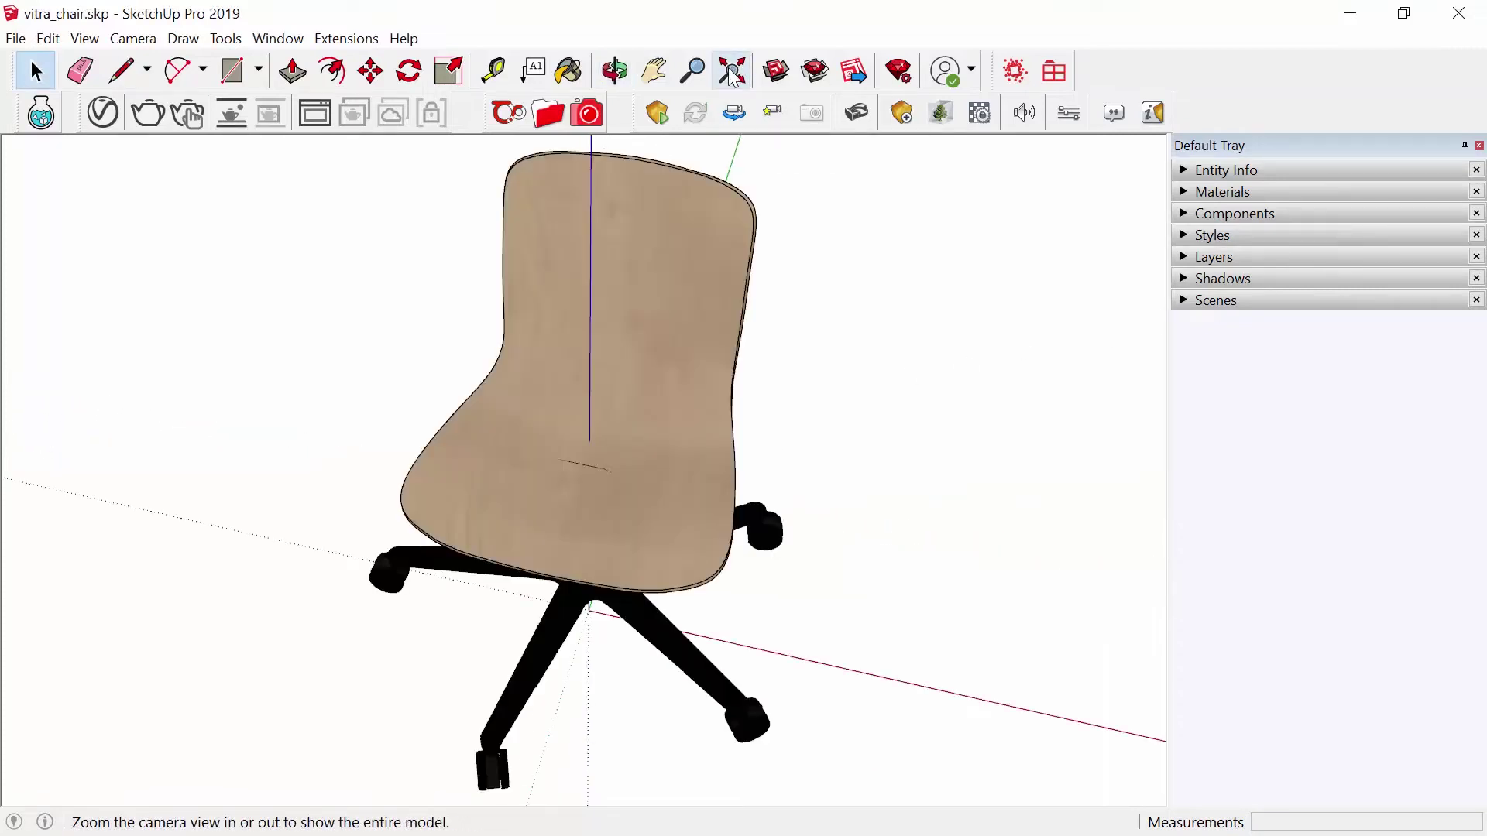
middle_click_drag(671, 654, 732, 394)
scroll(728, 474, "up", 5)
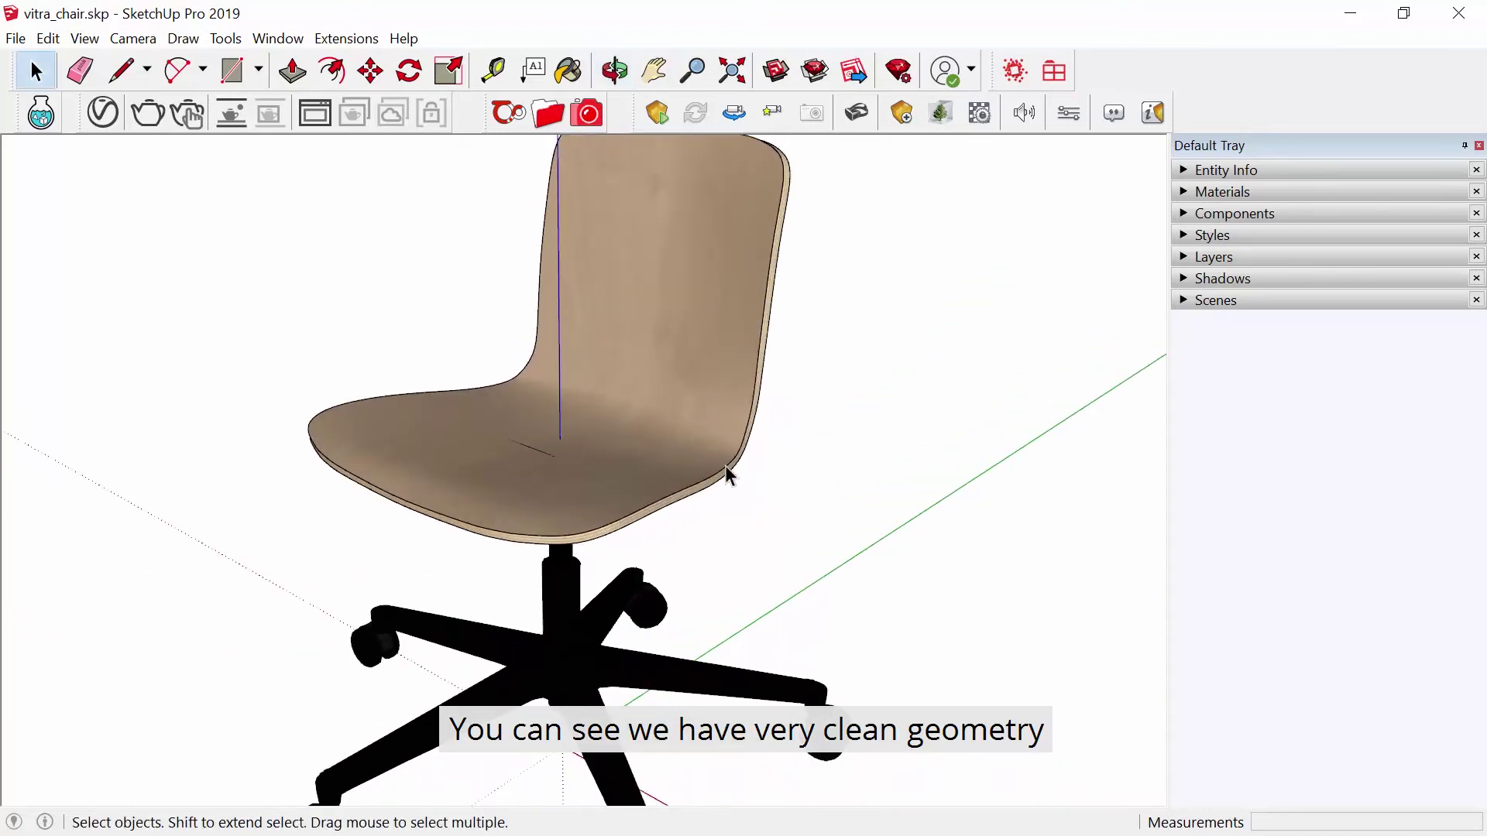
left_click(87, 39)
left_click(154, 117)
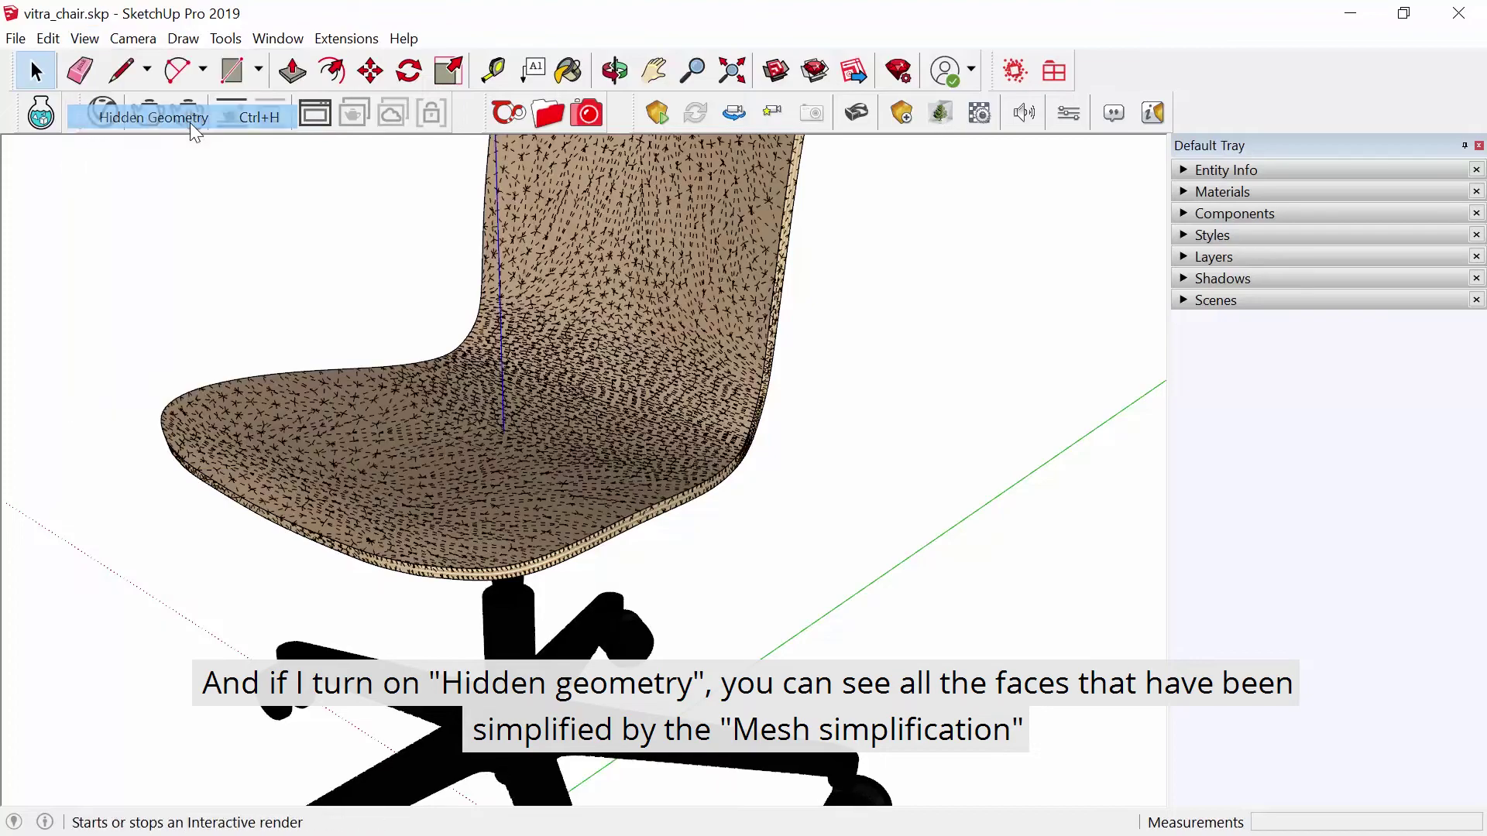
scroll(675, 436, "up", 5)
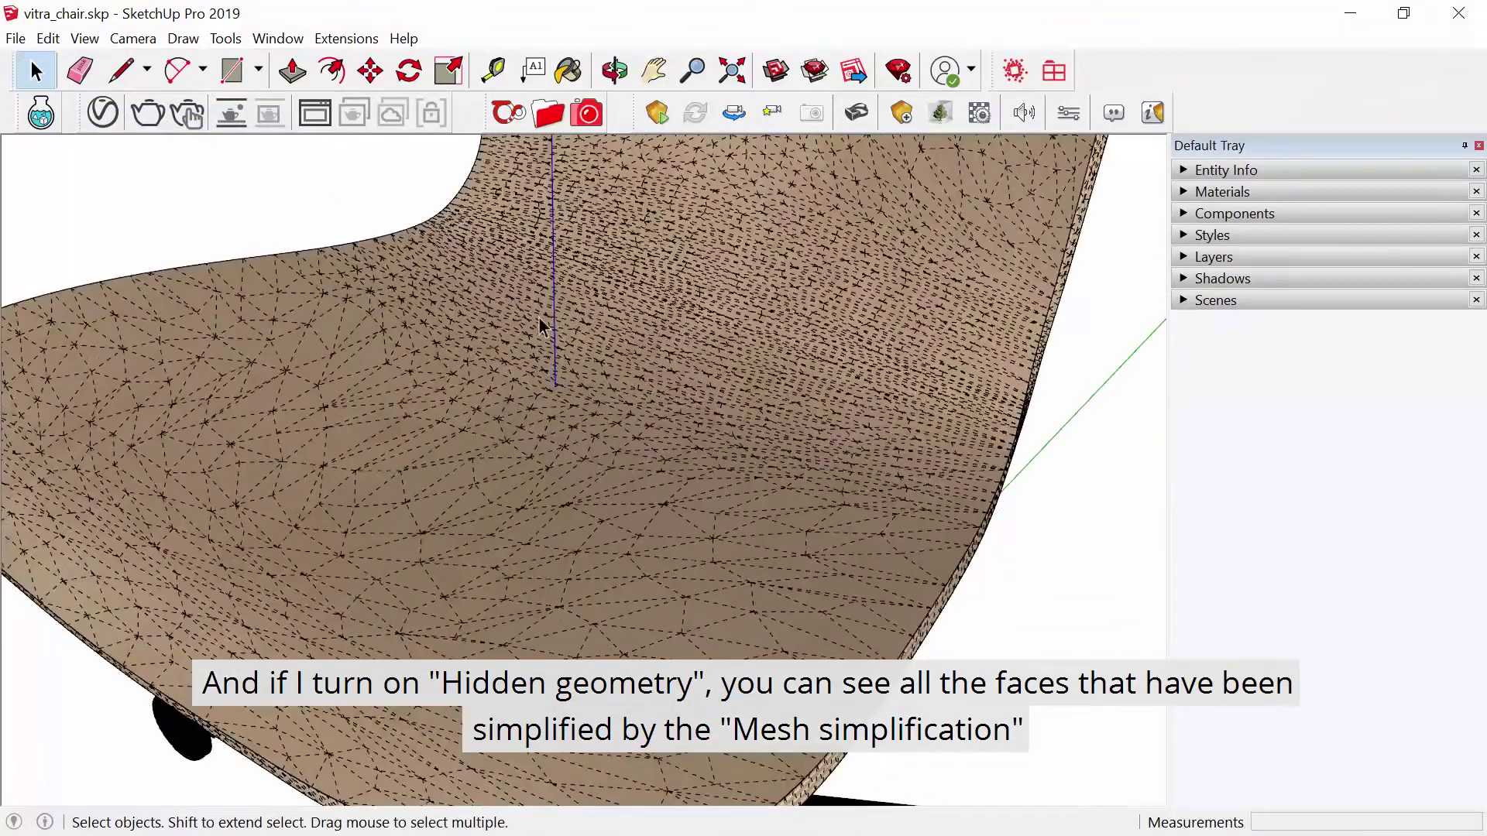
scroll(573, 431, "down", 6)
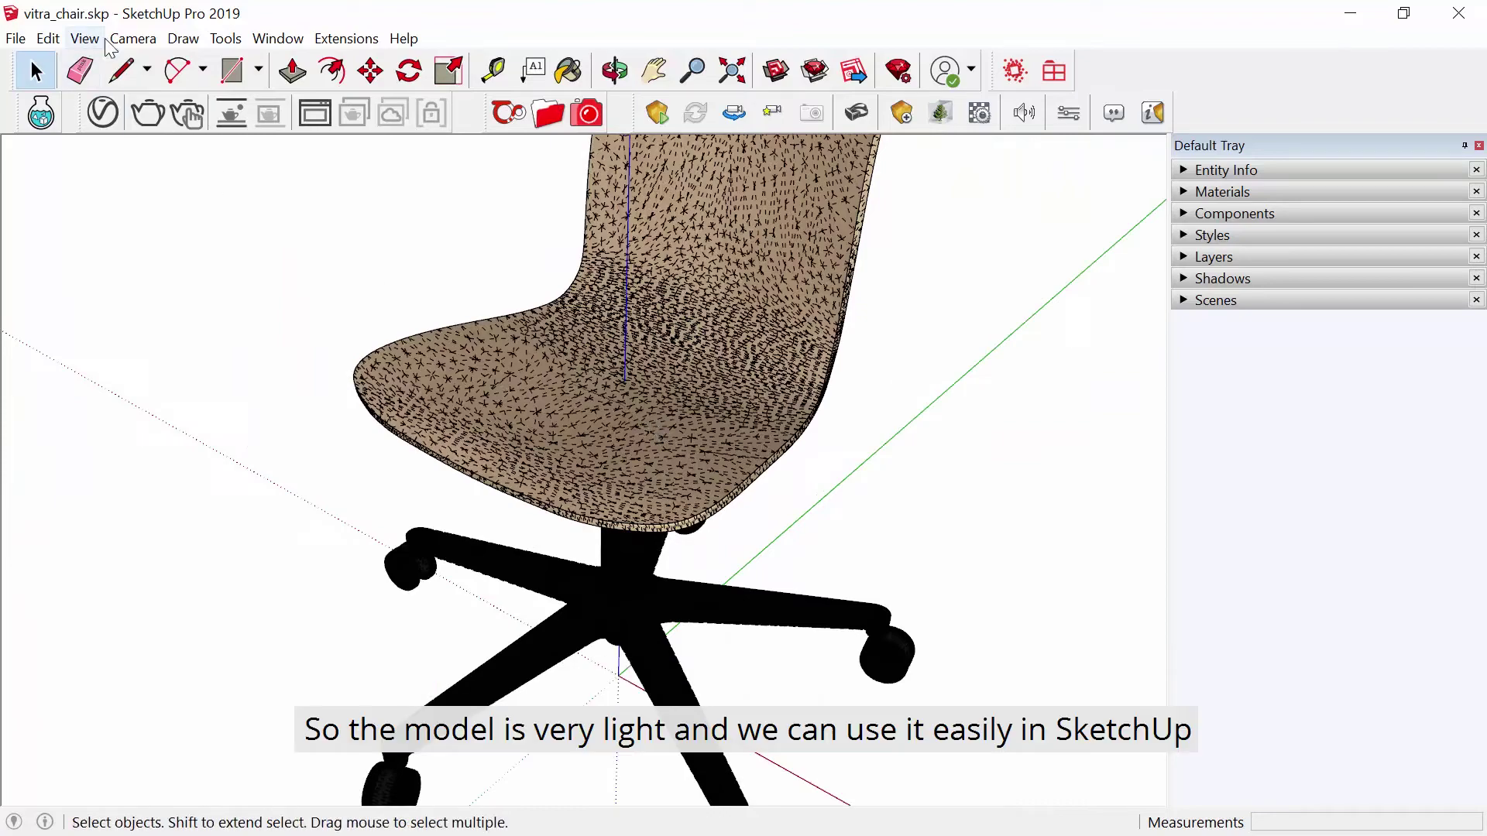
key("o")
left_click_drag(566, 391, 697, 356)
left_click(35, 69)
left_click(85, 38)
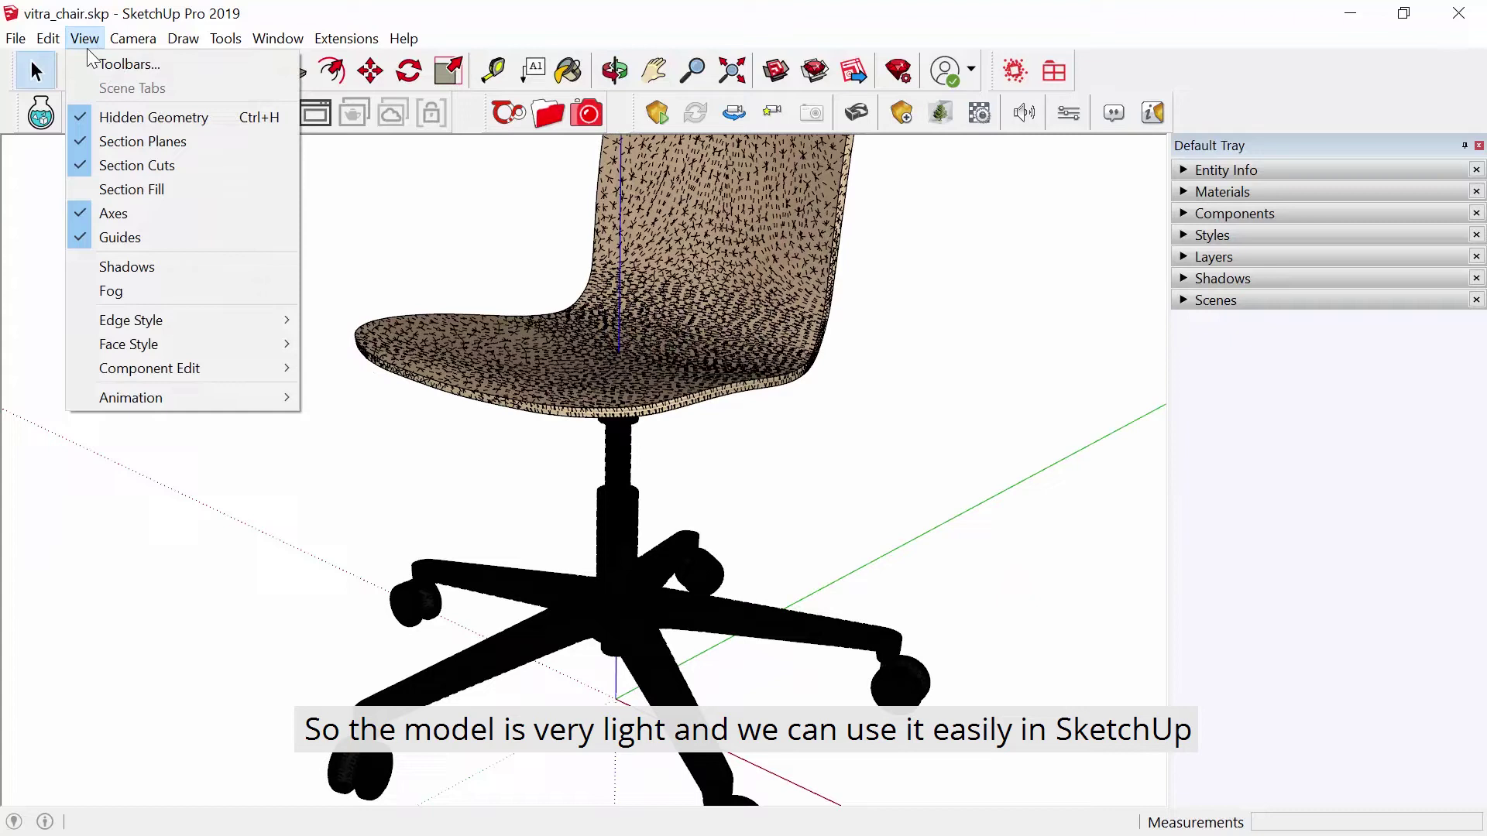
left_click(136, 123)
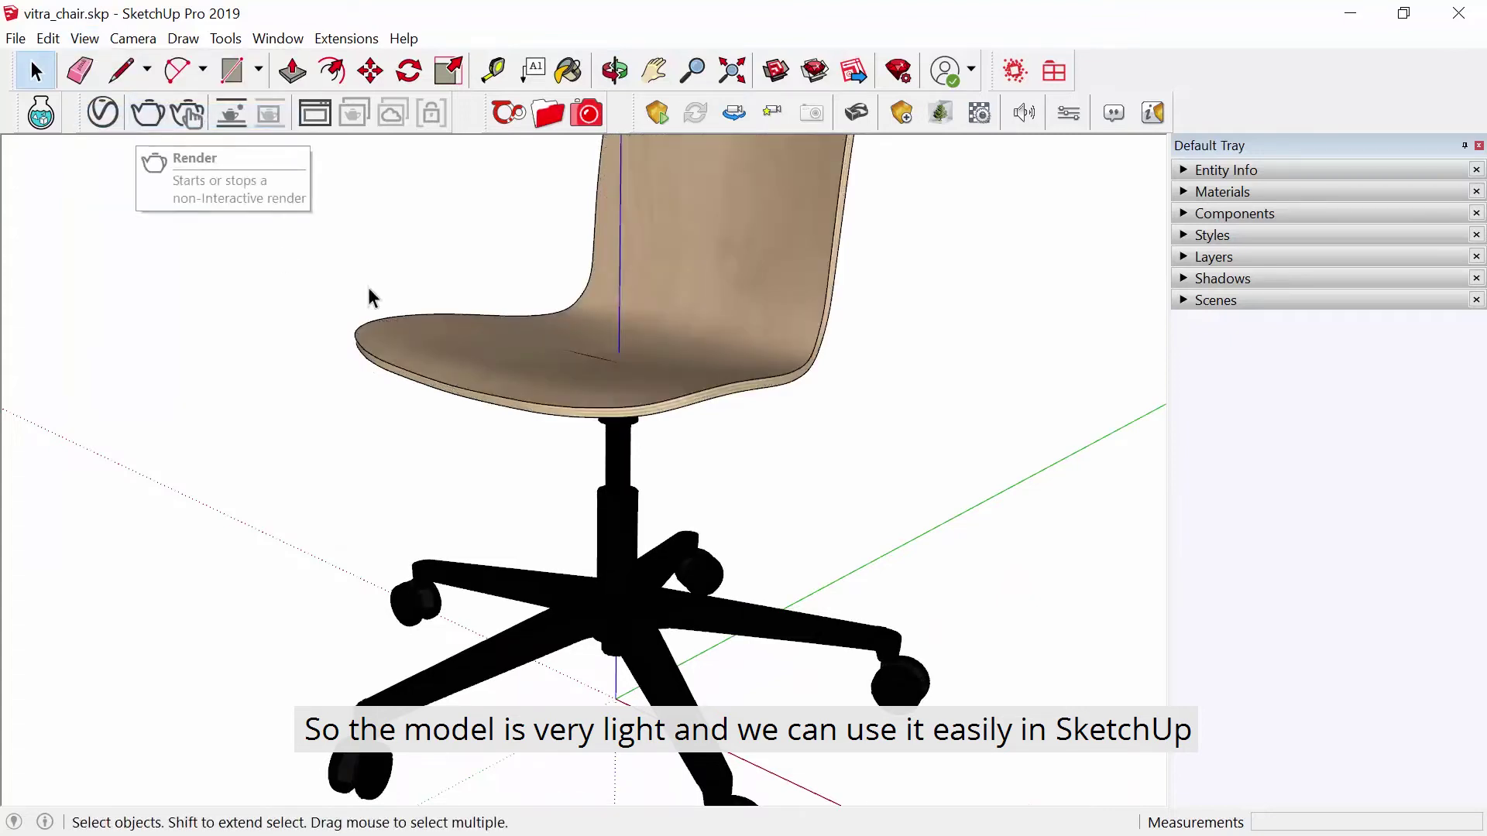
Step: In the V-Ray Asset Editor, review reflection settings of vitra_chair_metal, plastic001 and wood002
left_click(103, 113)
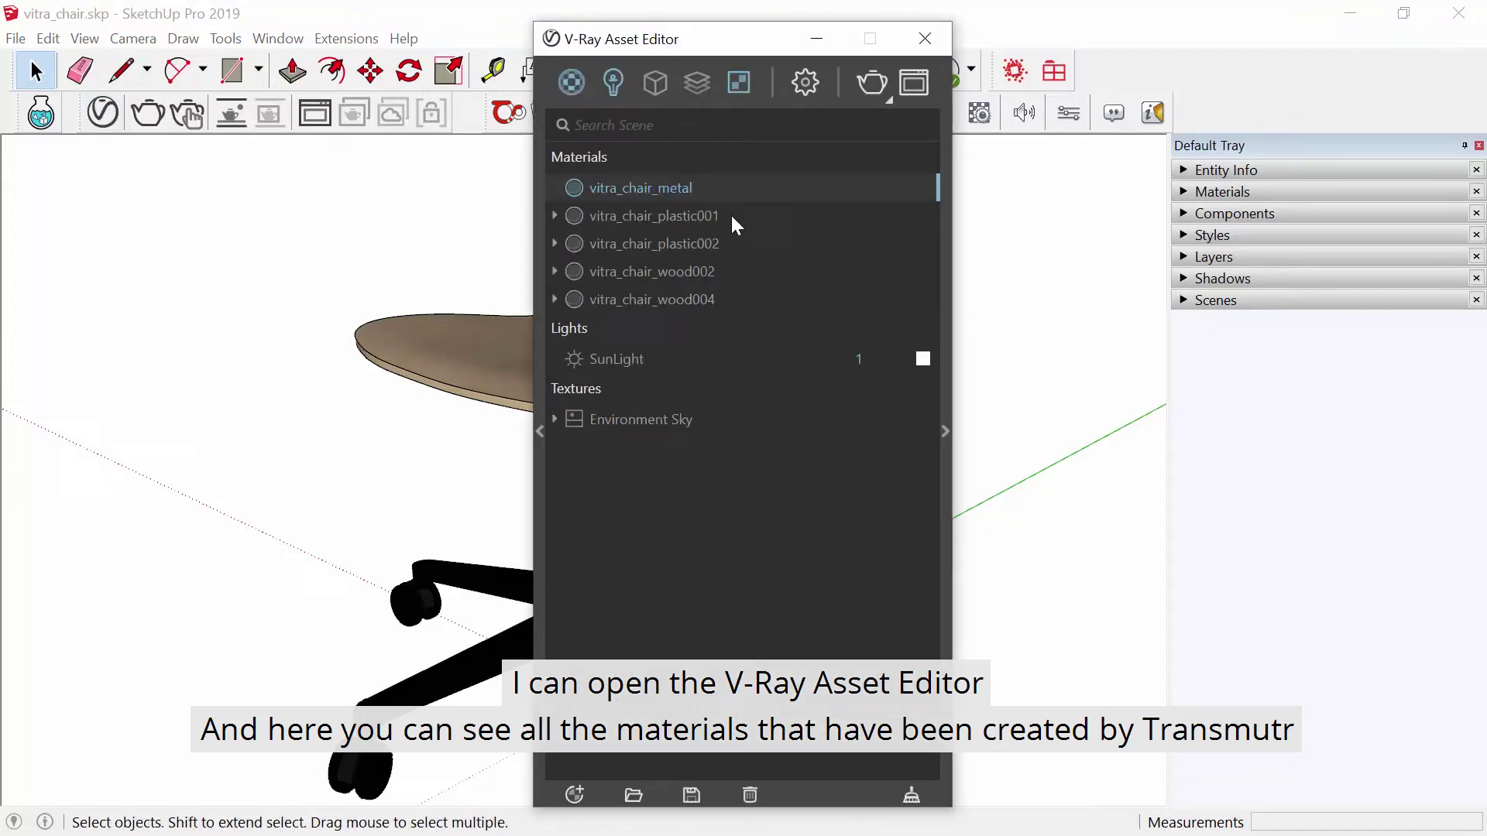
left_click(948, 260)
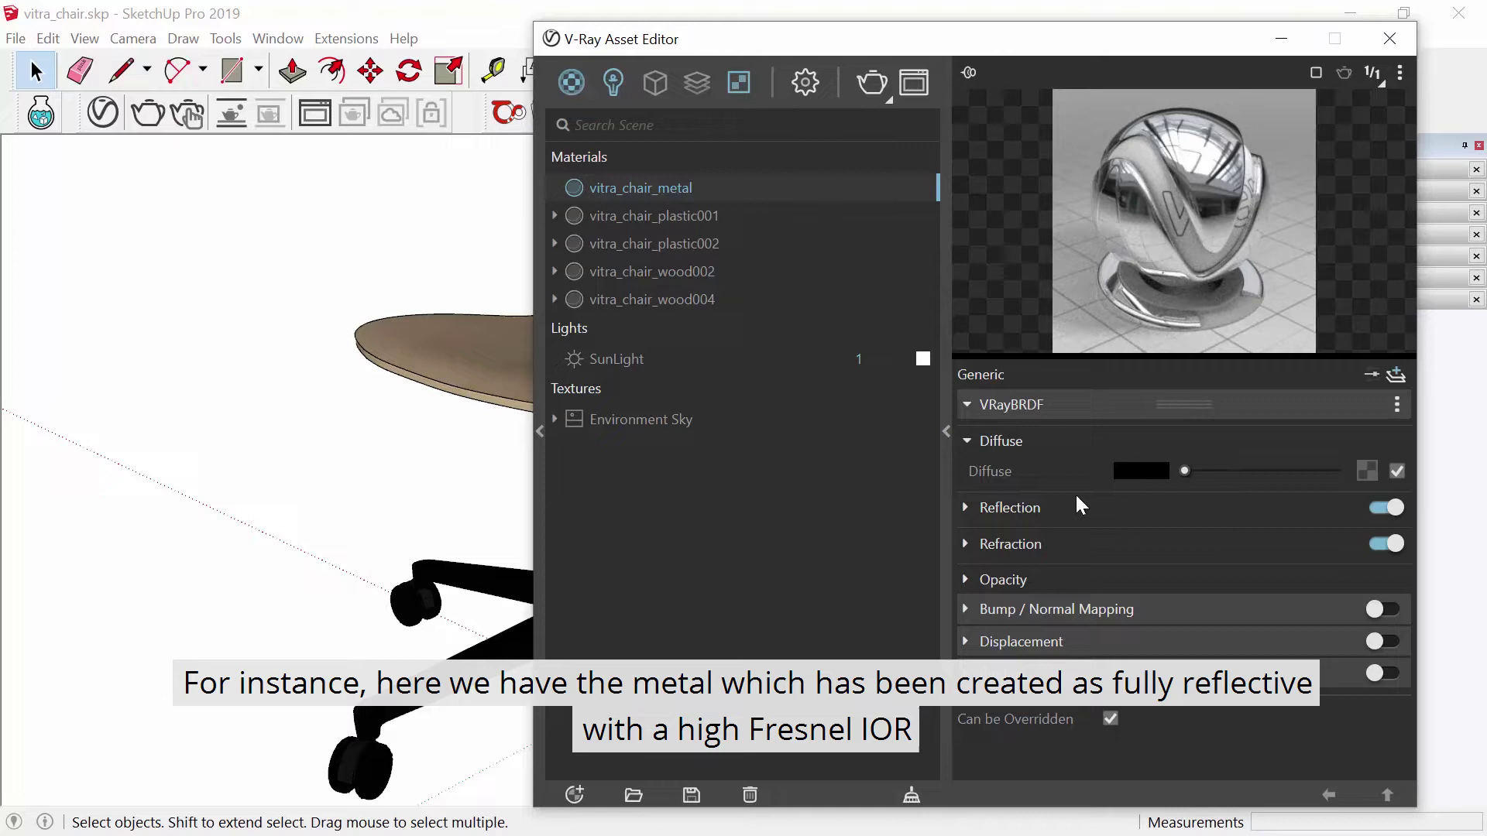
left_click(1004, 507)
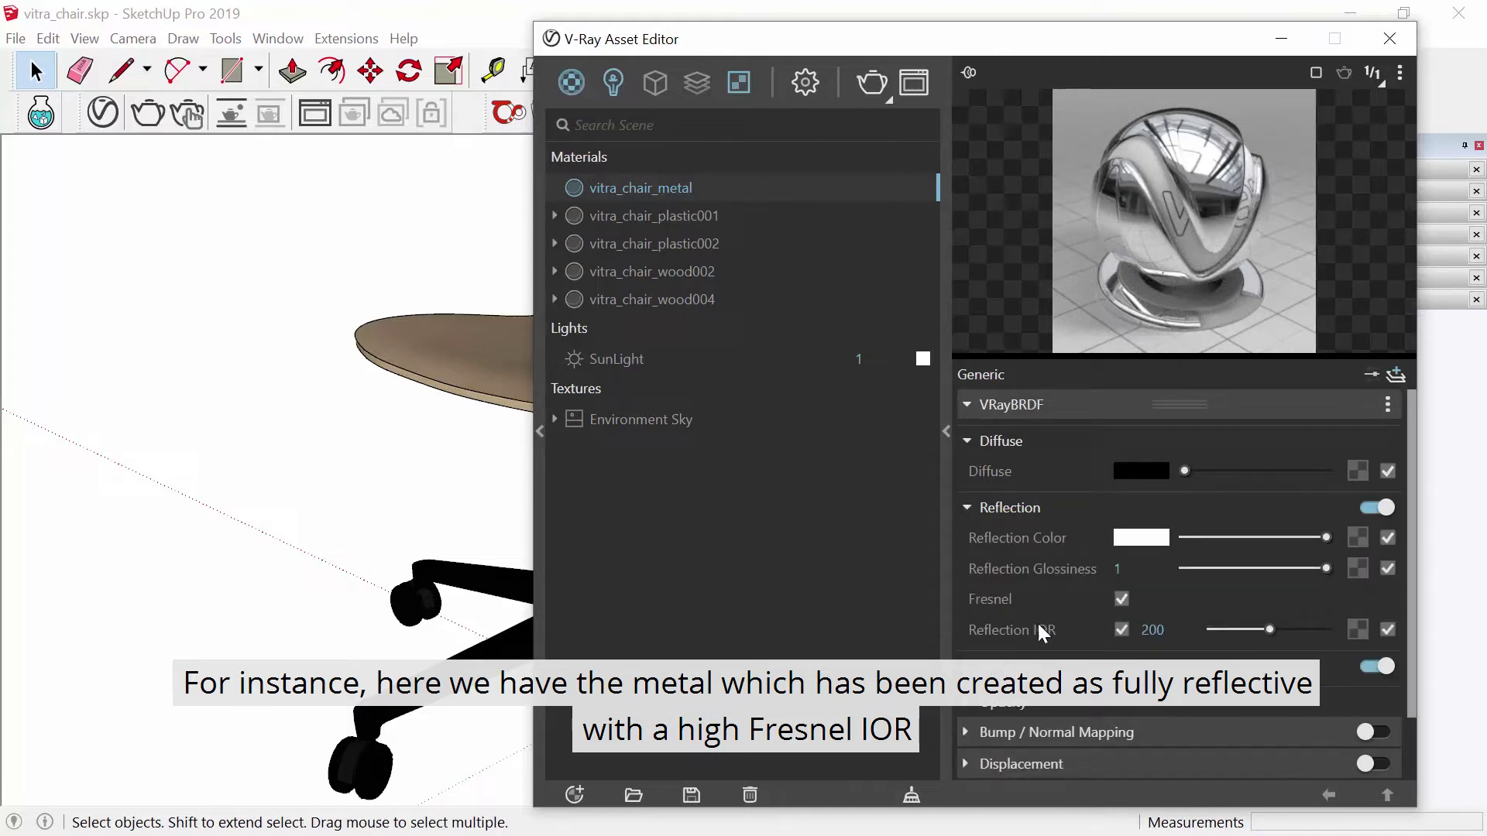
left_click(706, 216)
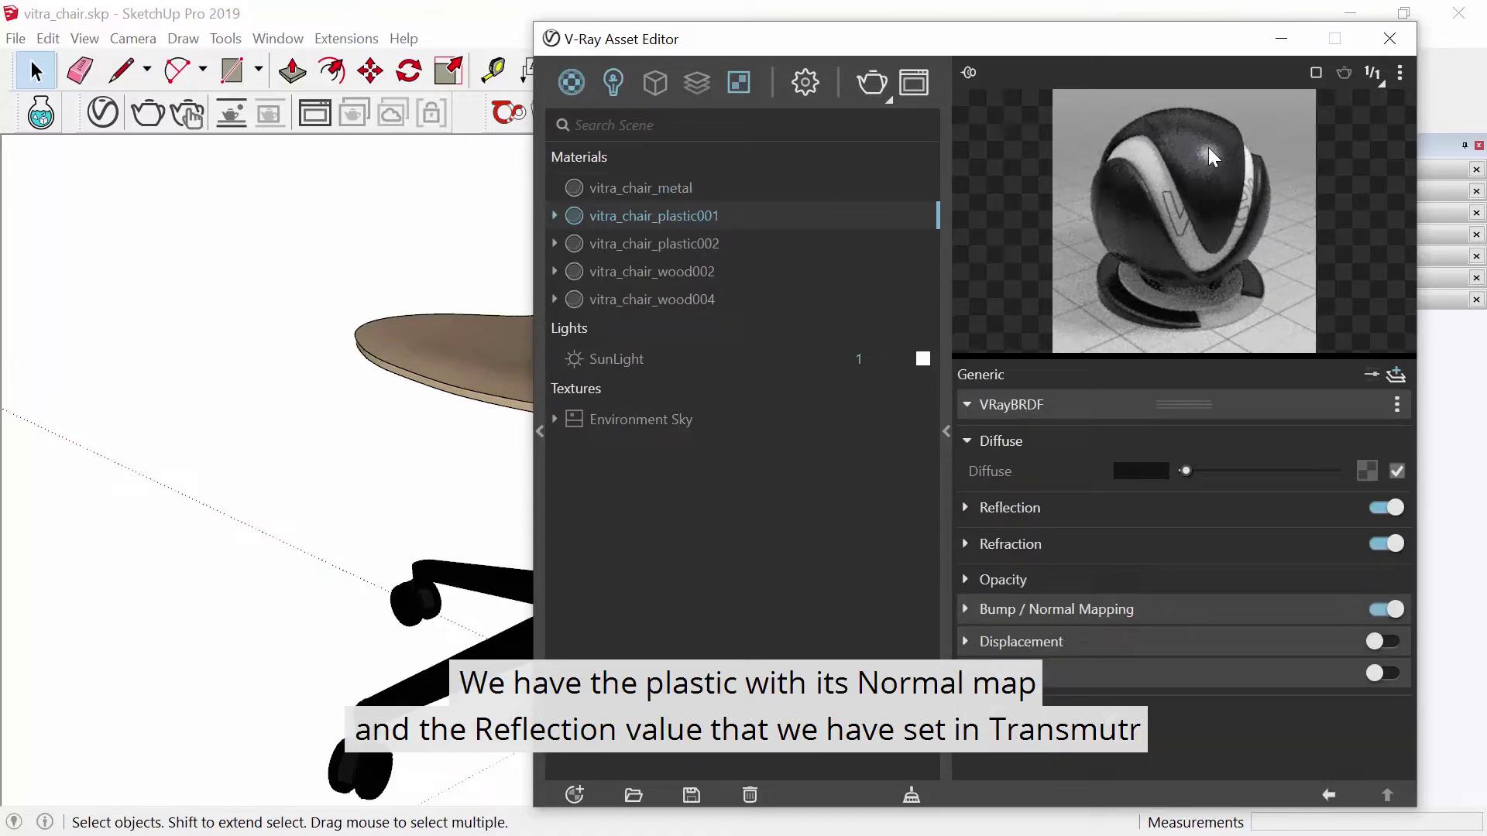
left_click(1017, 508)
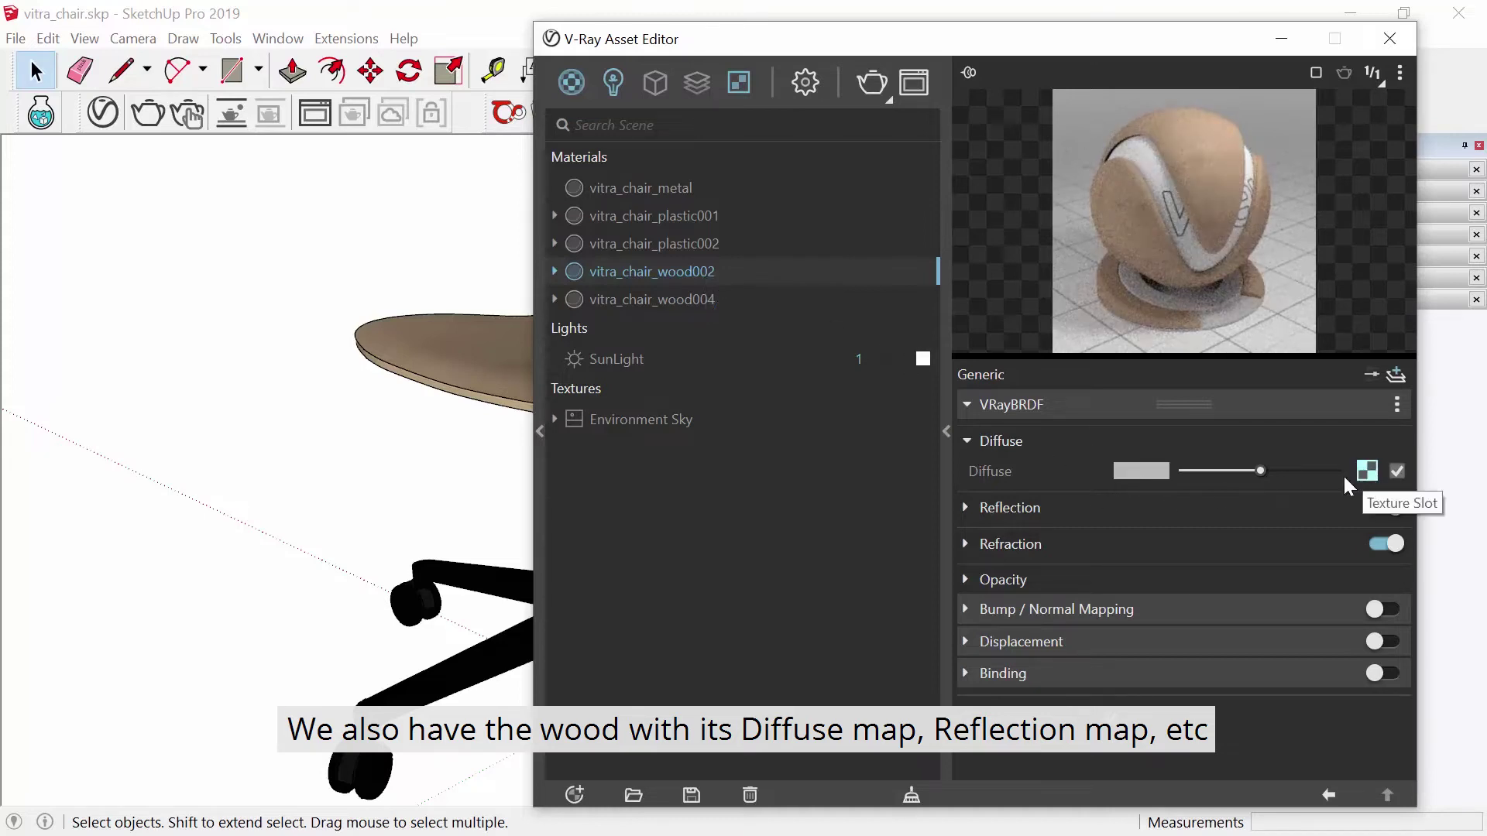
left_click(1016, 509)
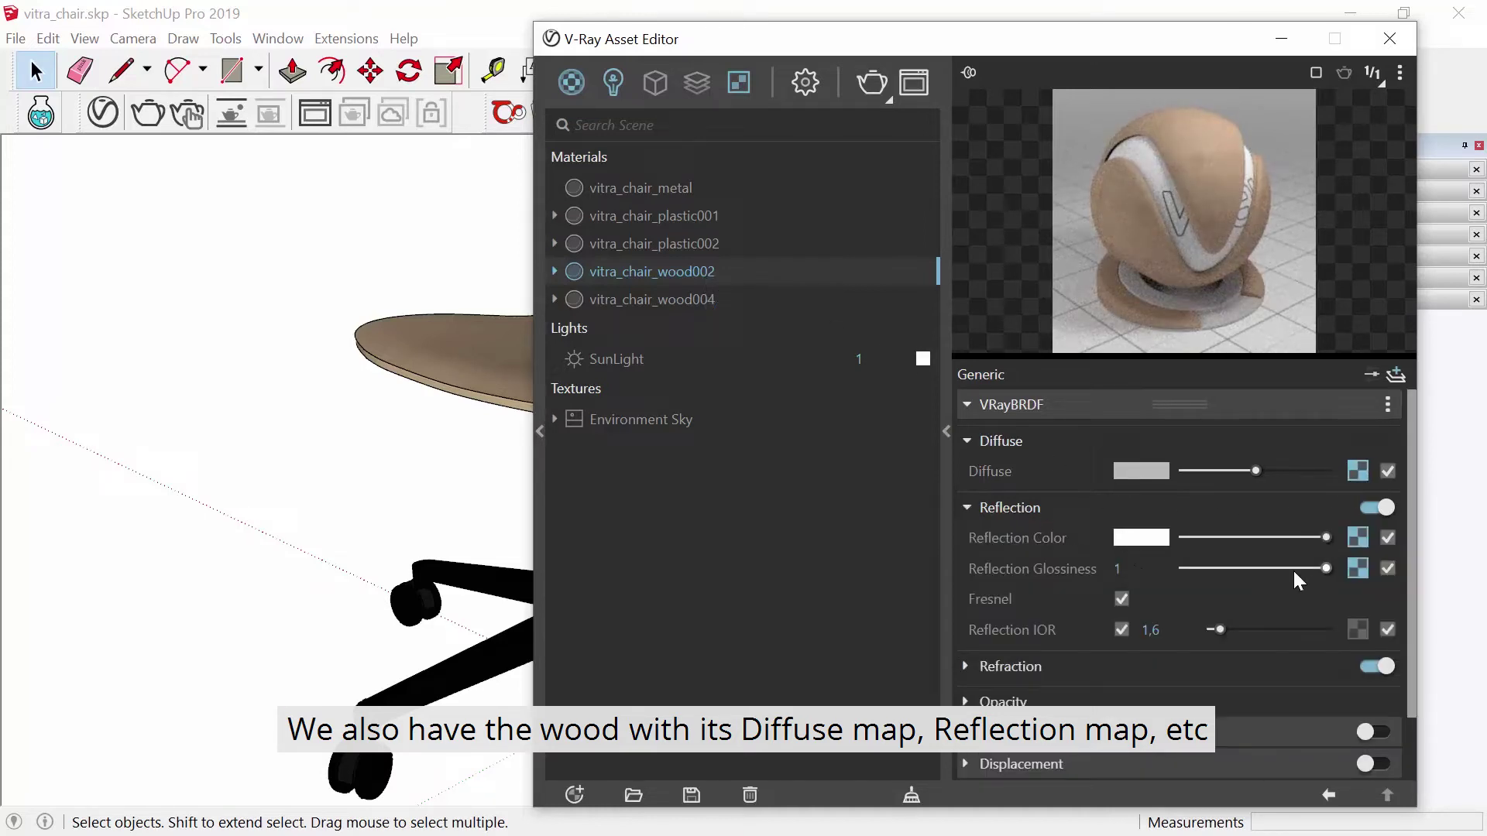
Step: Close the Asset Editor, start an interactive V-Ray render and move its window aside
left_click(1390, 39)
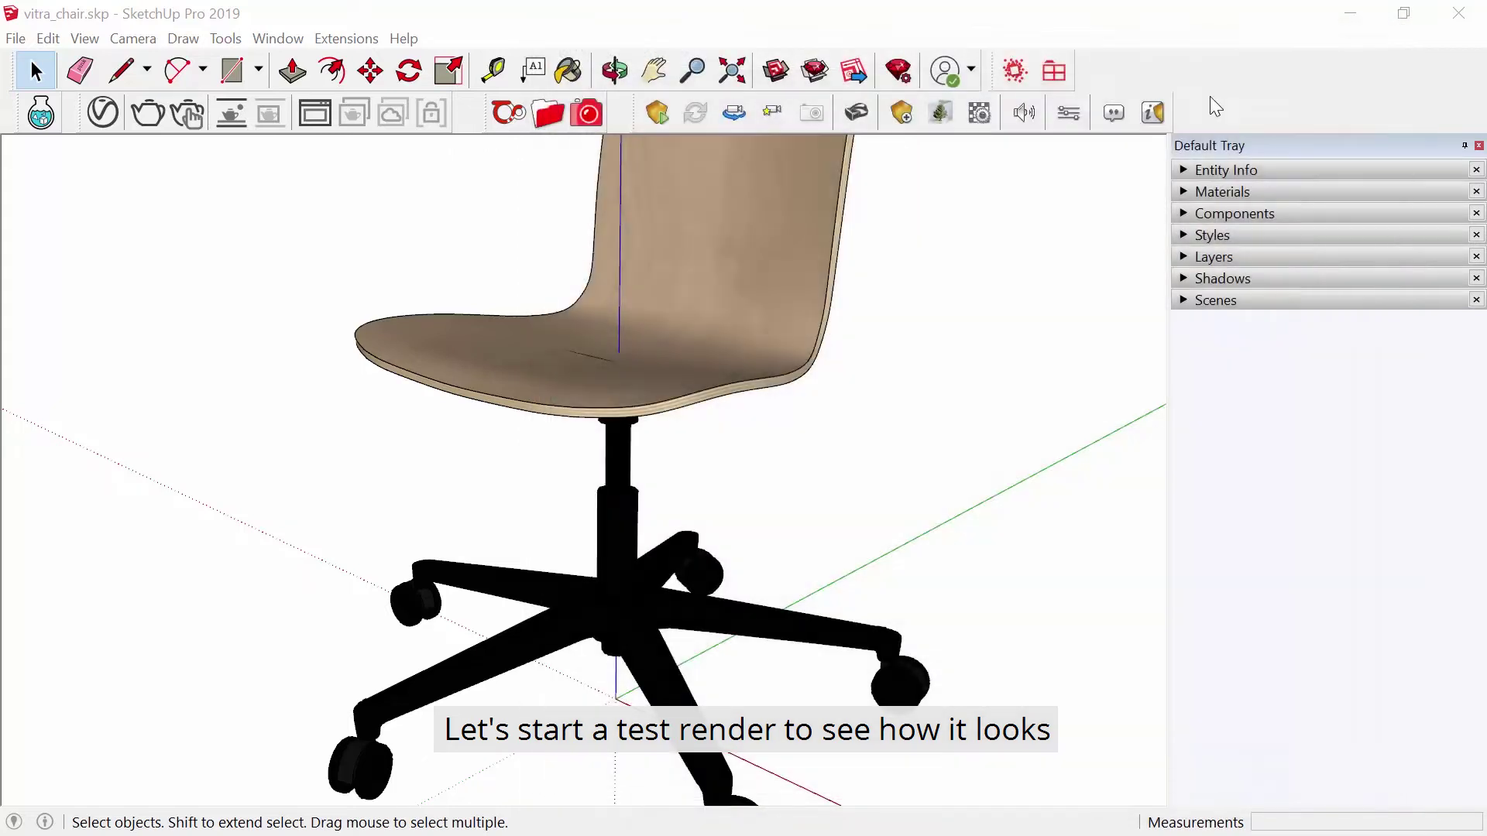
left_click(199, 111)
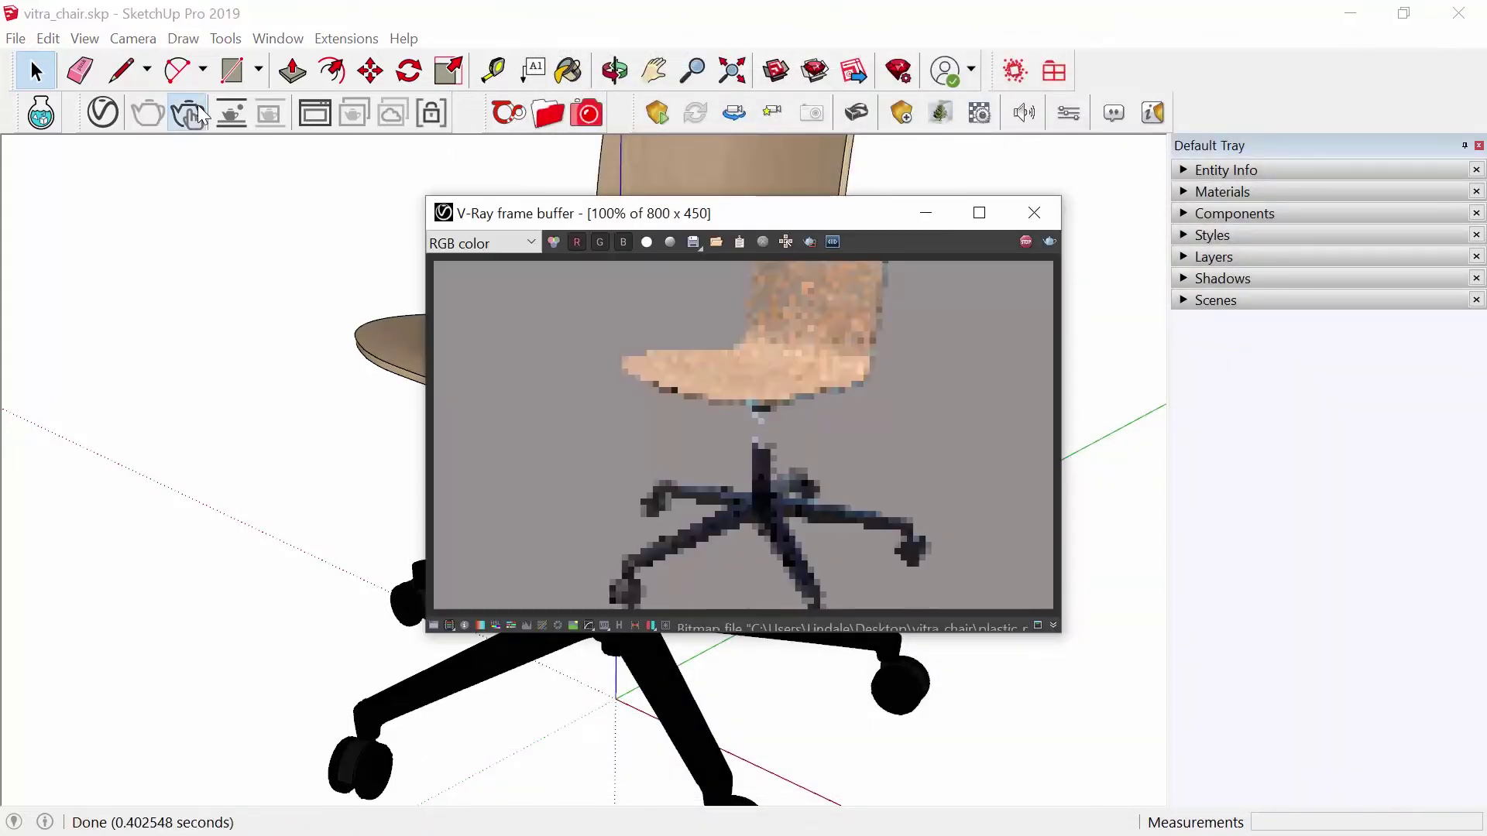
left_click_drag(801, 225, 636, 264)
middle_click_drag(989, 289, 1026, 252)
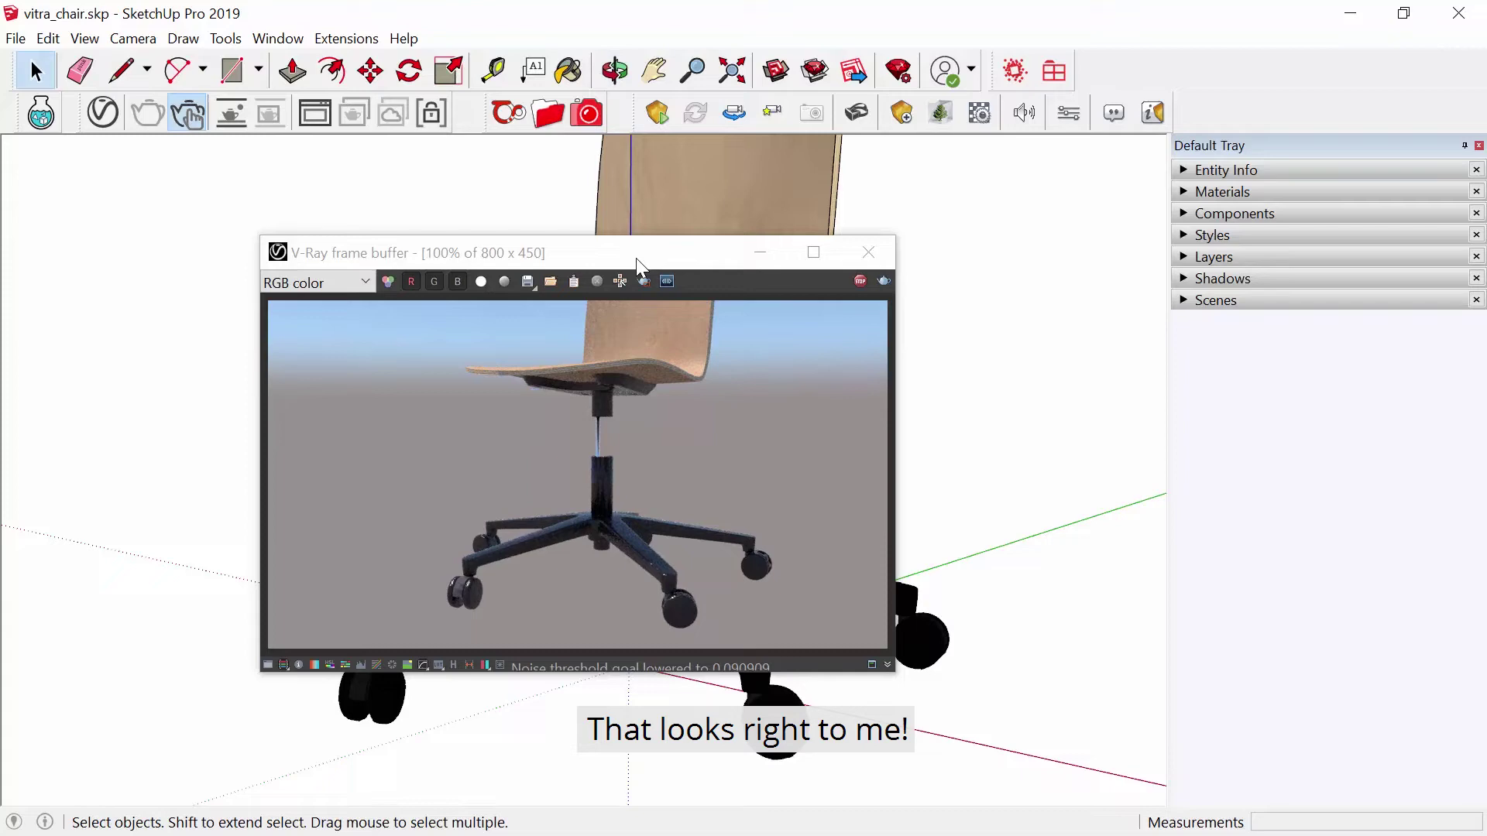
left_click_drag(658, 252, 459, 222)
Step: Zoom and orbit around the chair base in the live render
scroll(724, 572, "up", 3)
scroll(724, 571, "up", 4)
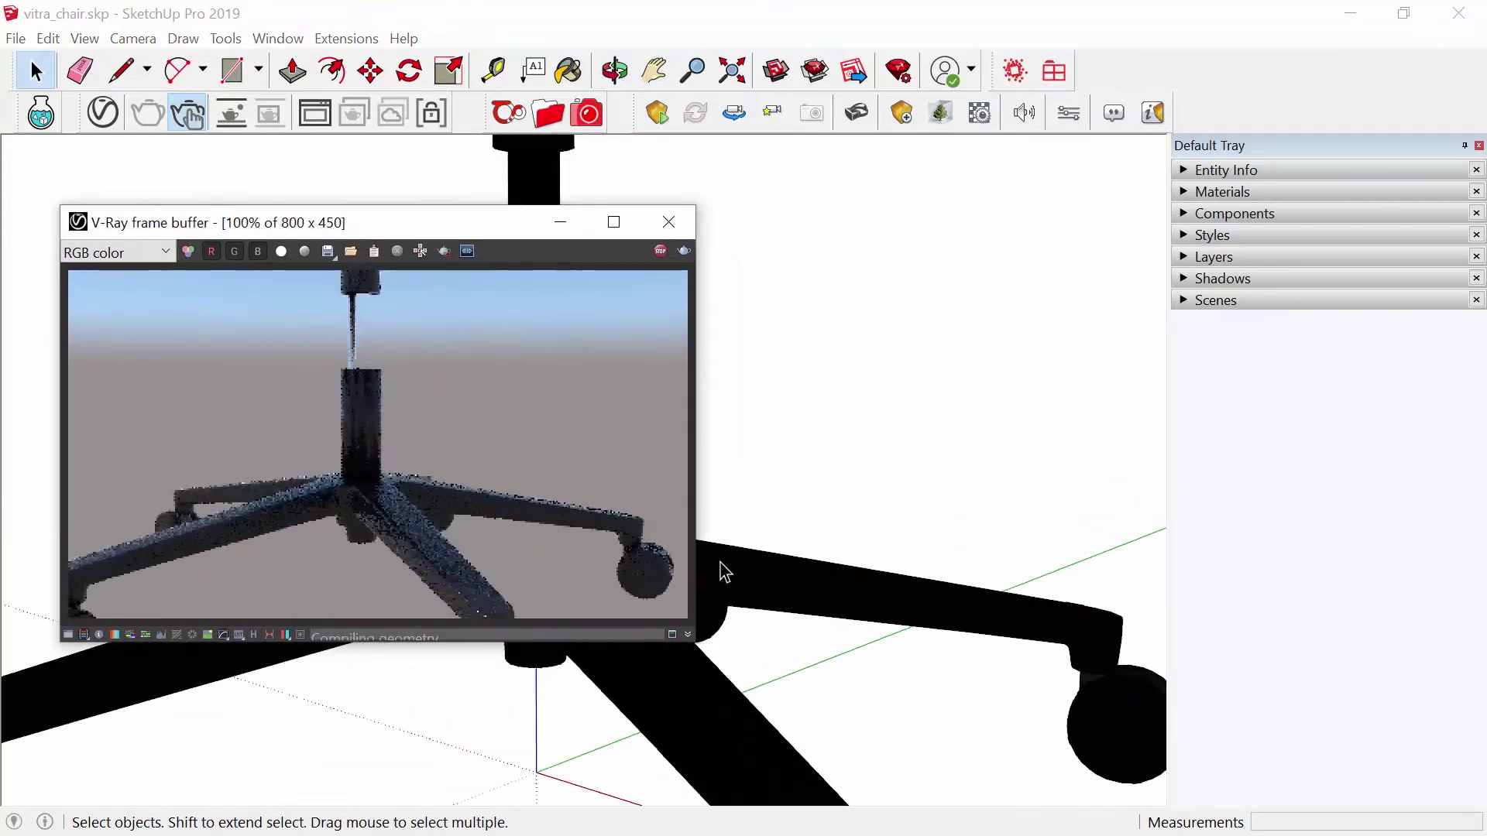
scroll(755, 582, "up", 2)
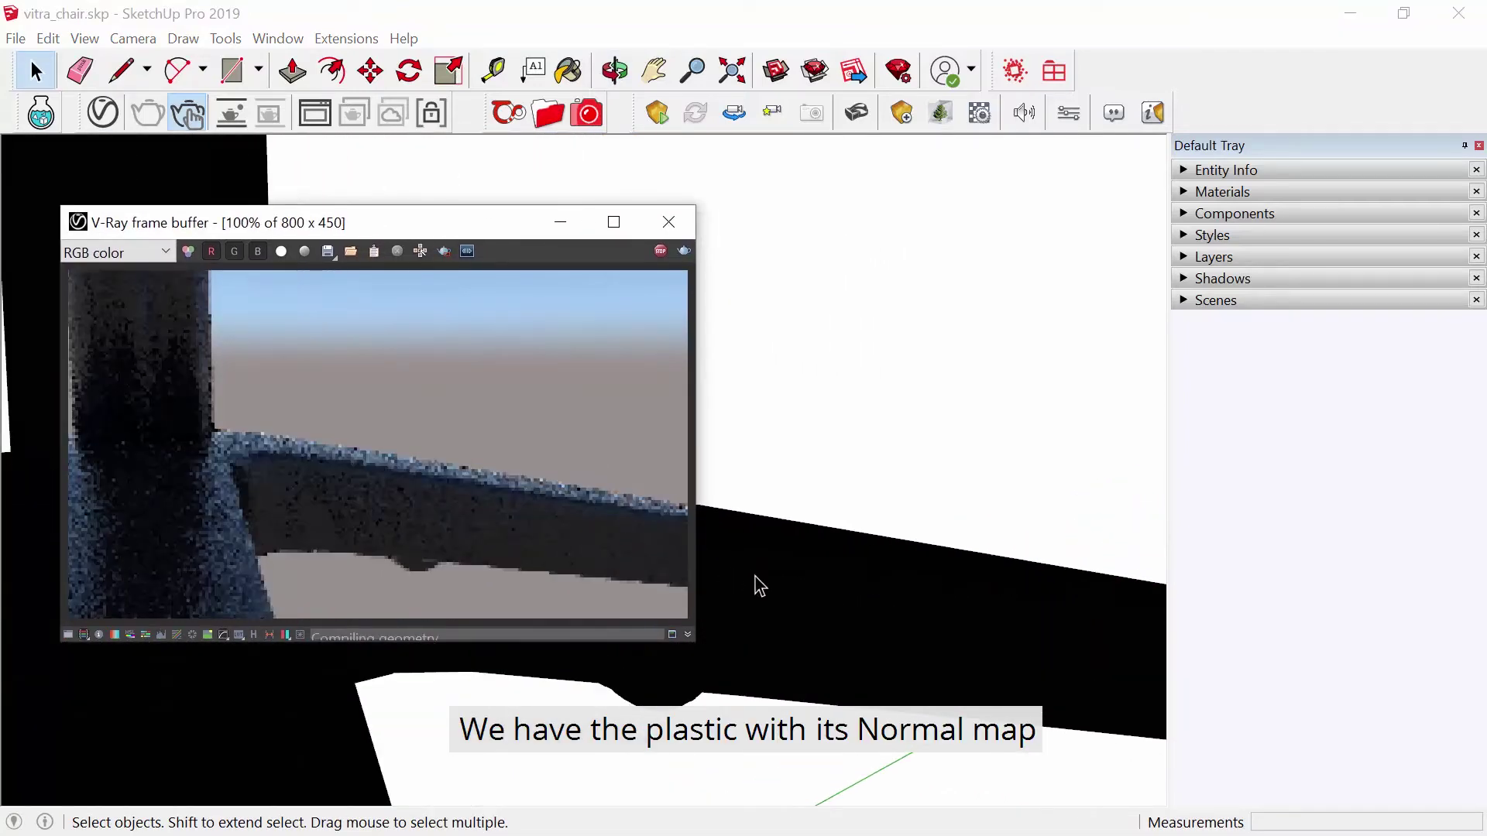
middle_click_drag(757, 587, 1022, 511)
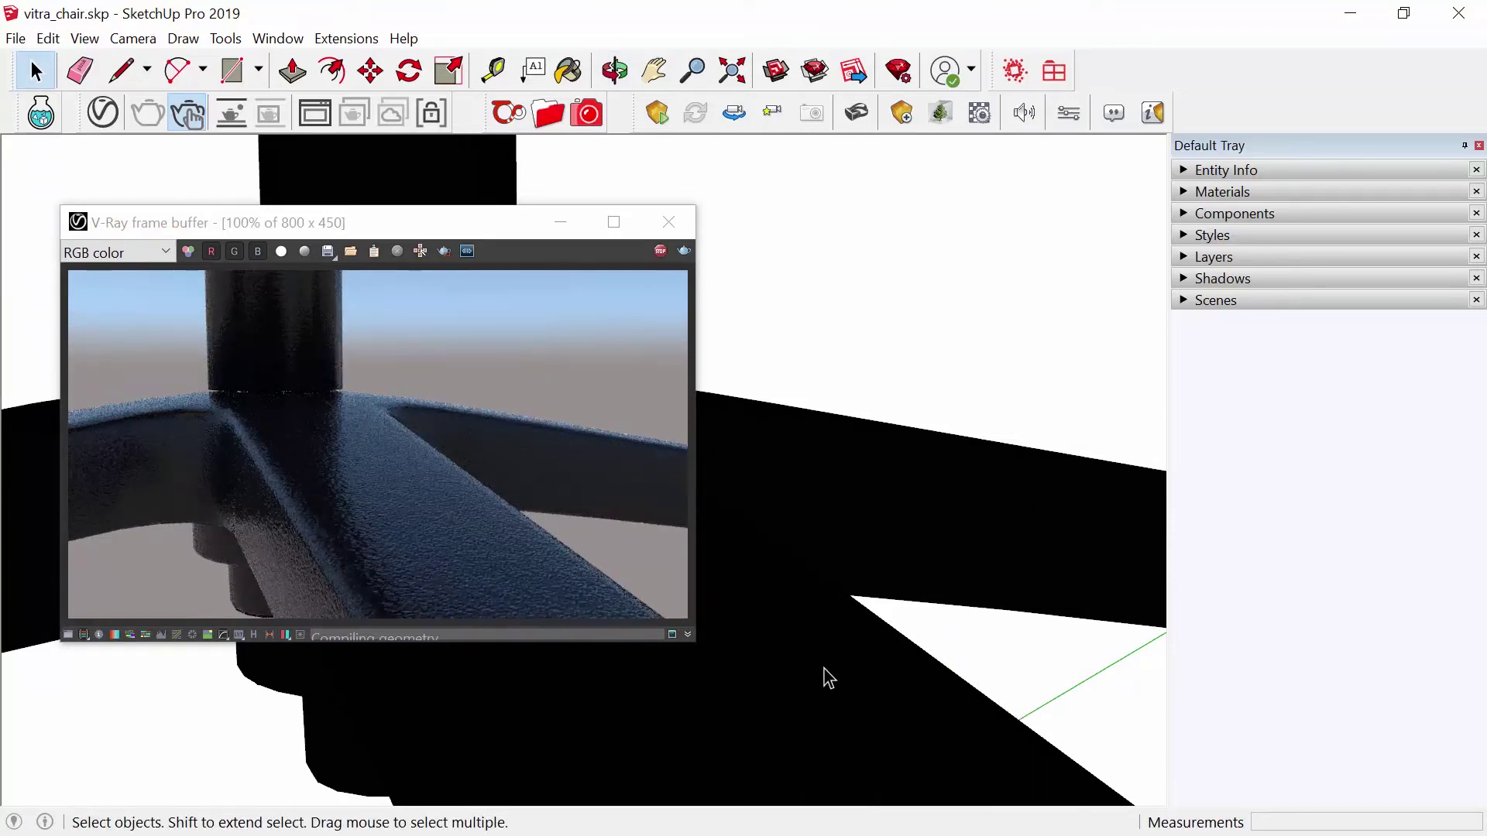
scroll(829, 678, "down", 5)
middle_click_drag(889, 382, 833, 355)
scroll(774, 352, "up", 5)
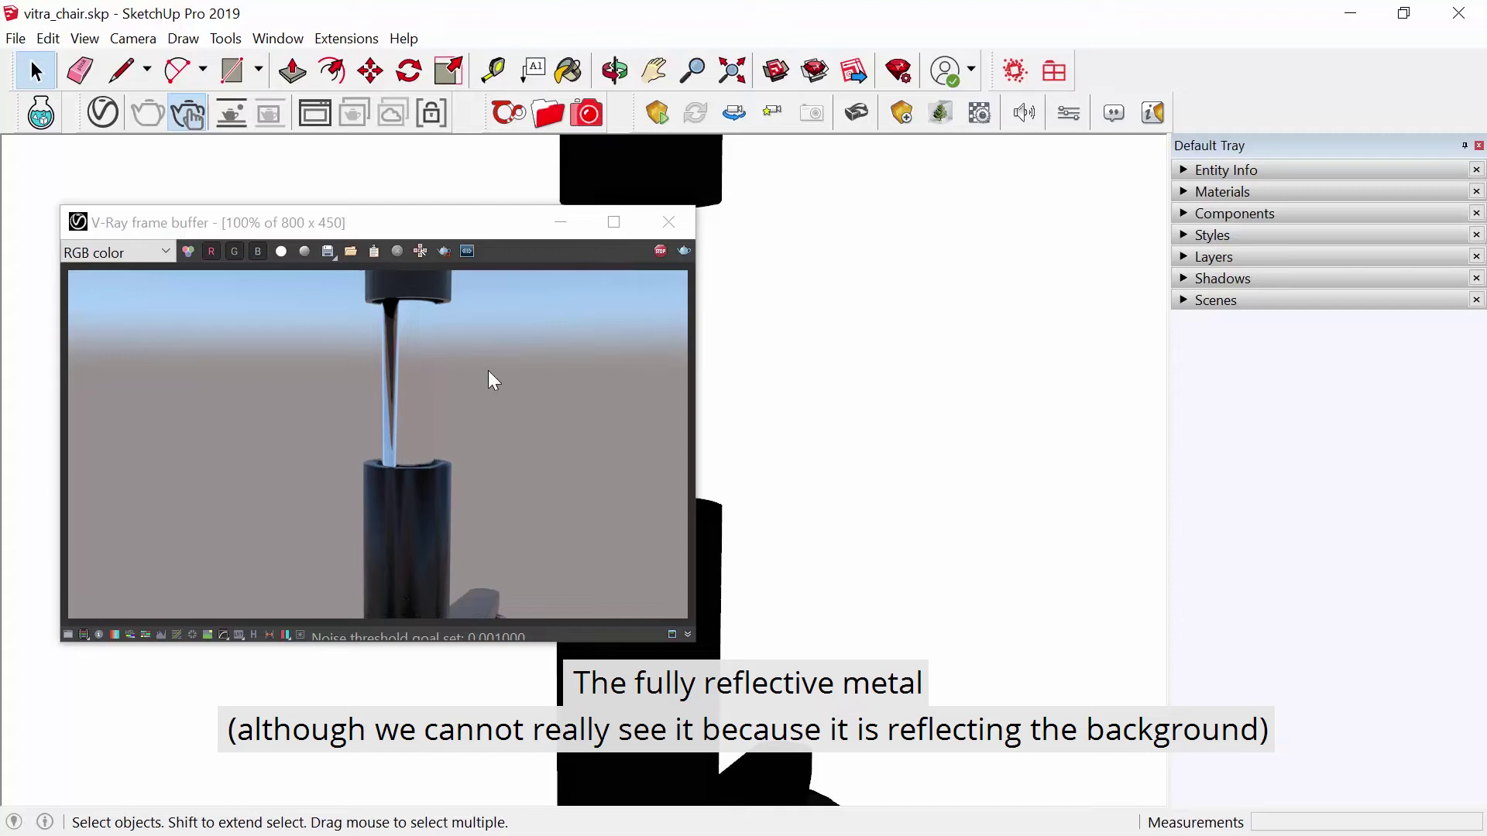
Step: Inspect the seat underside and layered plywood edge, then stop the render and close it
middle_click_drag(900, 302, 870, 638)
scroll(940, 223, "up", 3)
middle_click_drag(941, 234, 859, 521)
scroll(872, 542, "up", 2)
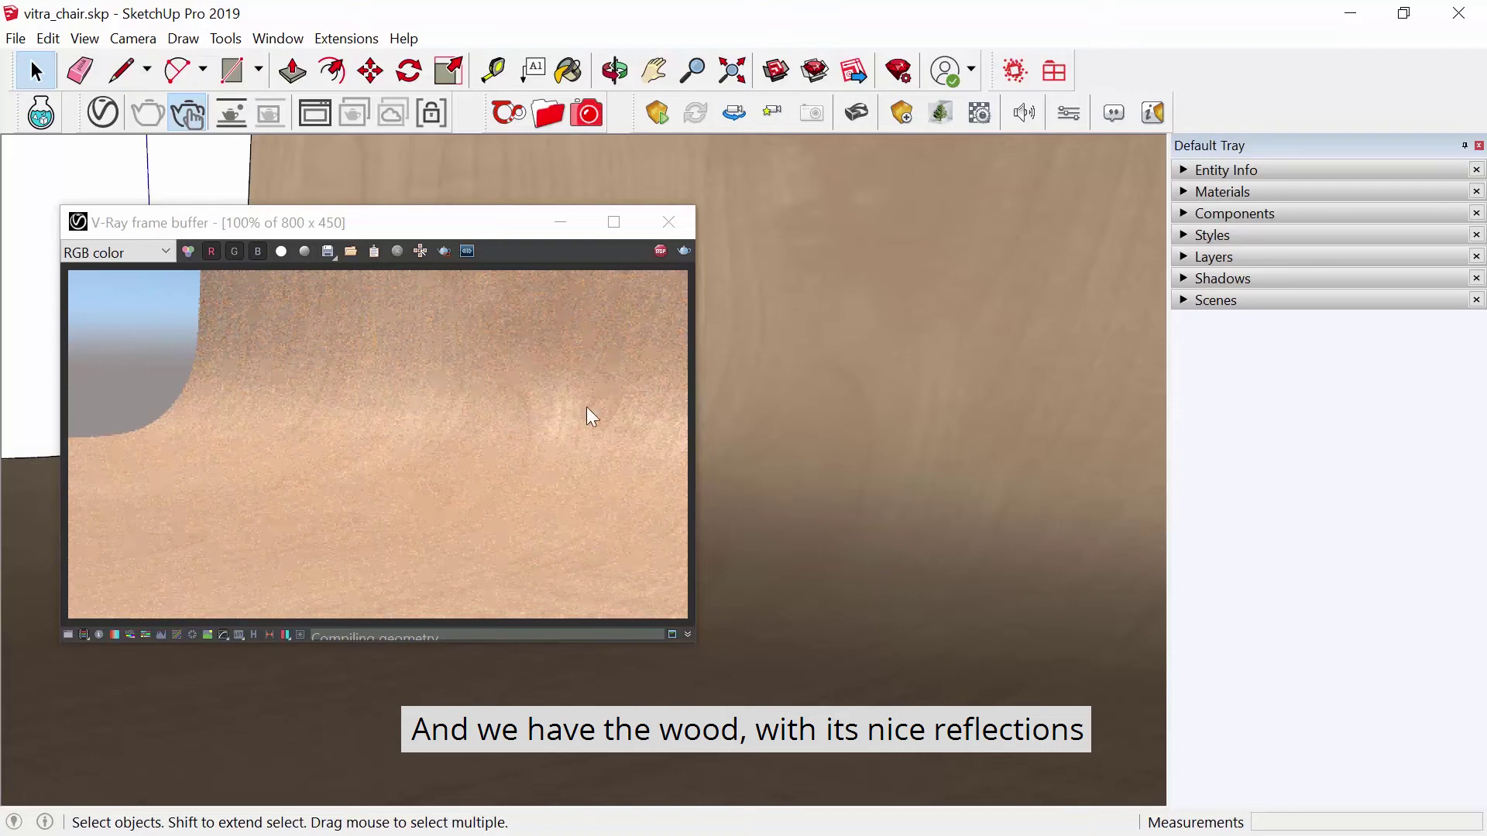
scroll(870, 379, "down", 4)
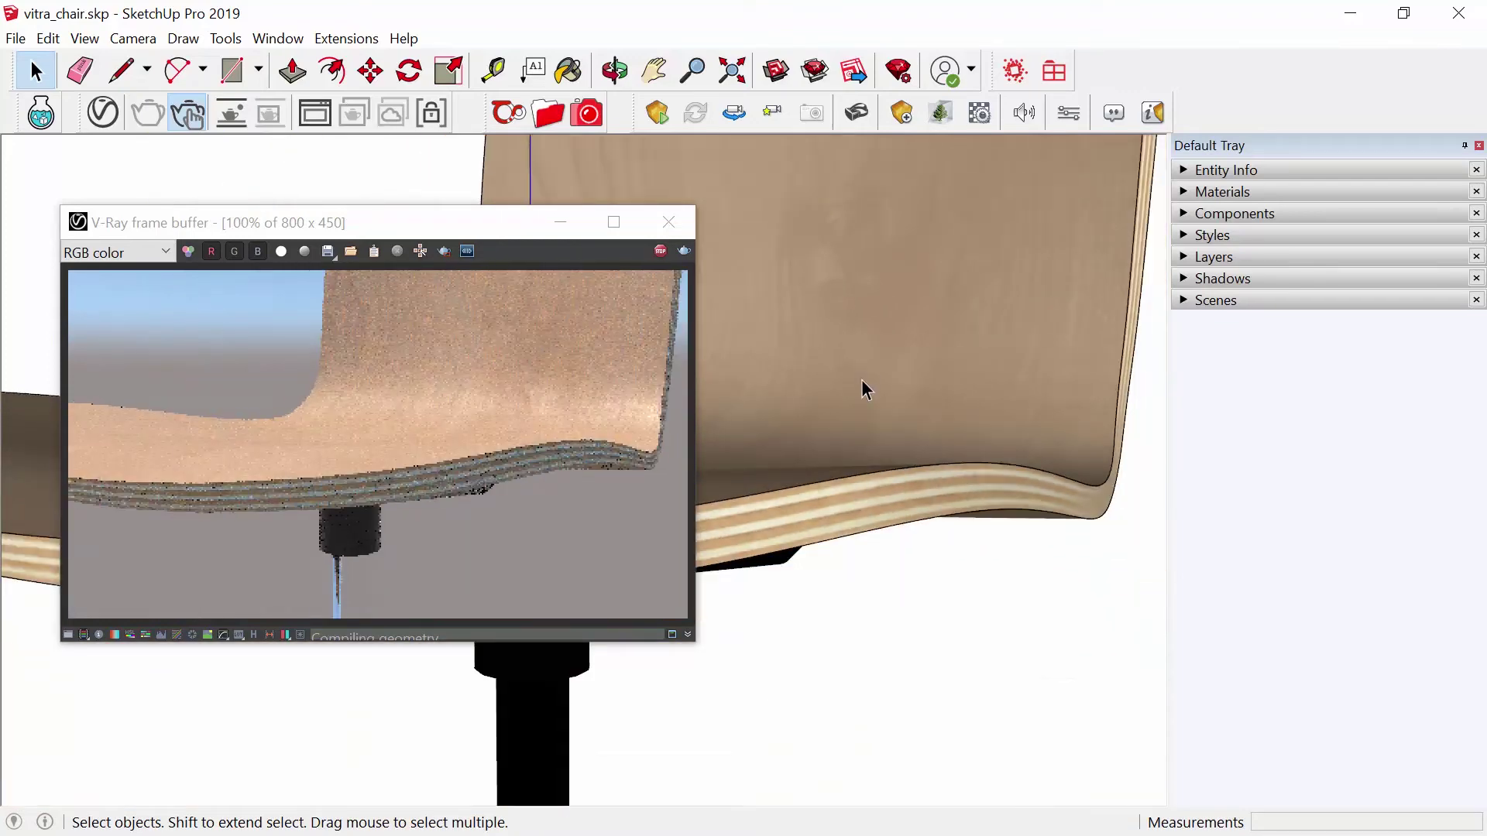
middle_click_drag(863, 388, 1252, 425)
mouse_move(737, 441)
middle_mouse_down()
mouse_move(863, 431)
mouse_move(737, 454)
mouse_move(779, 452)
middle_mouse_up()
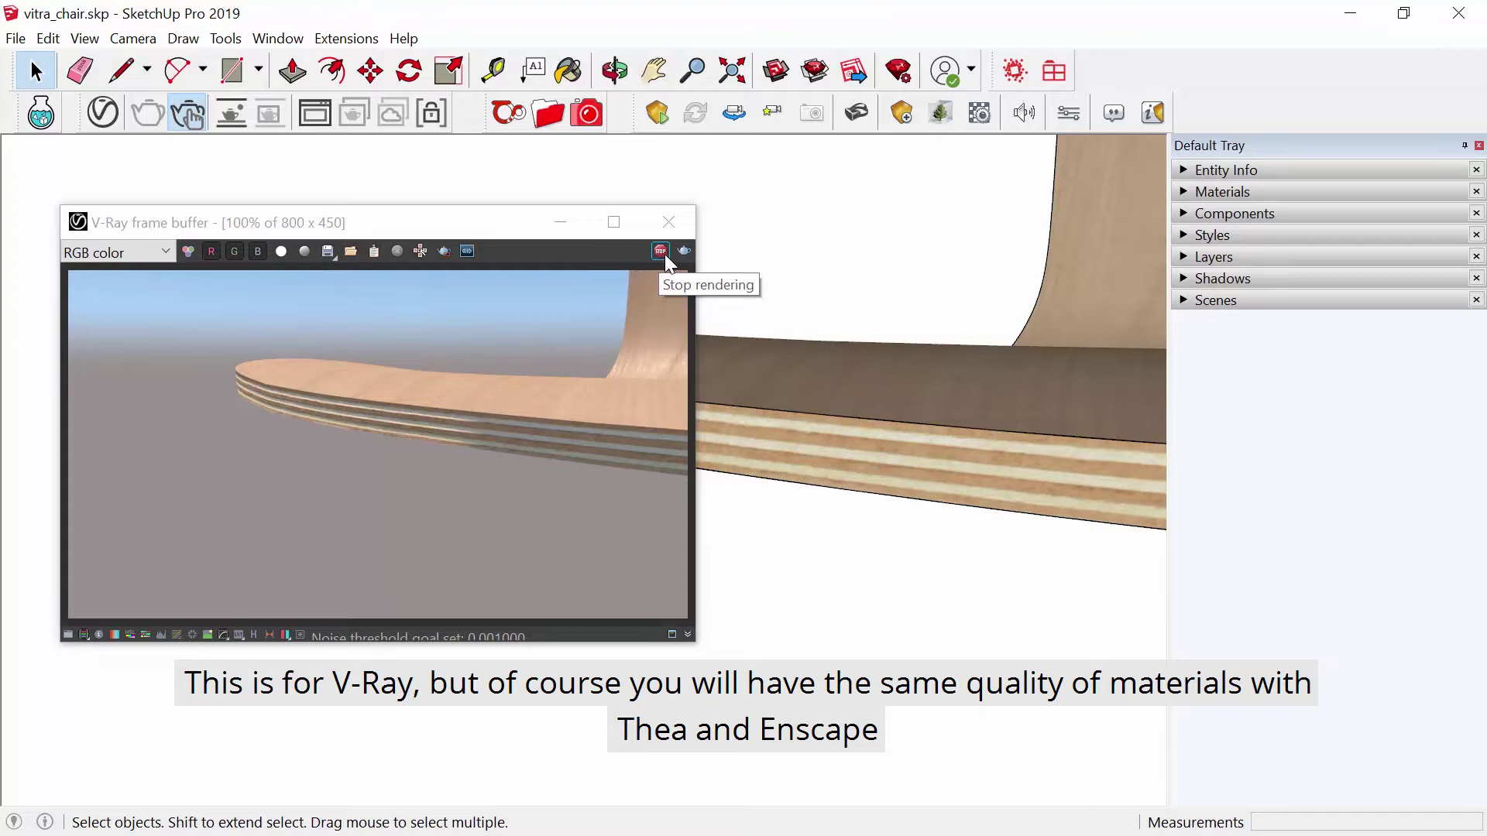
left_click(661, 253)
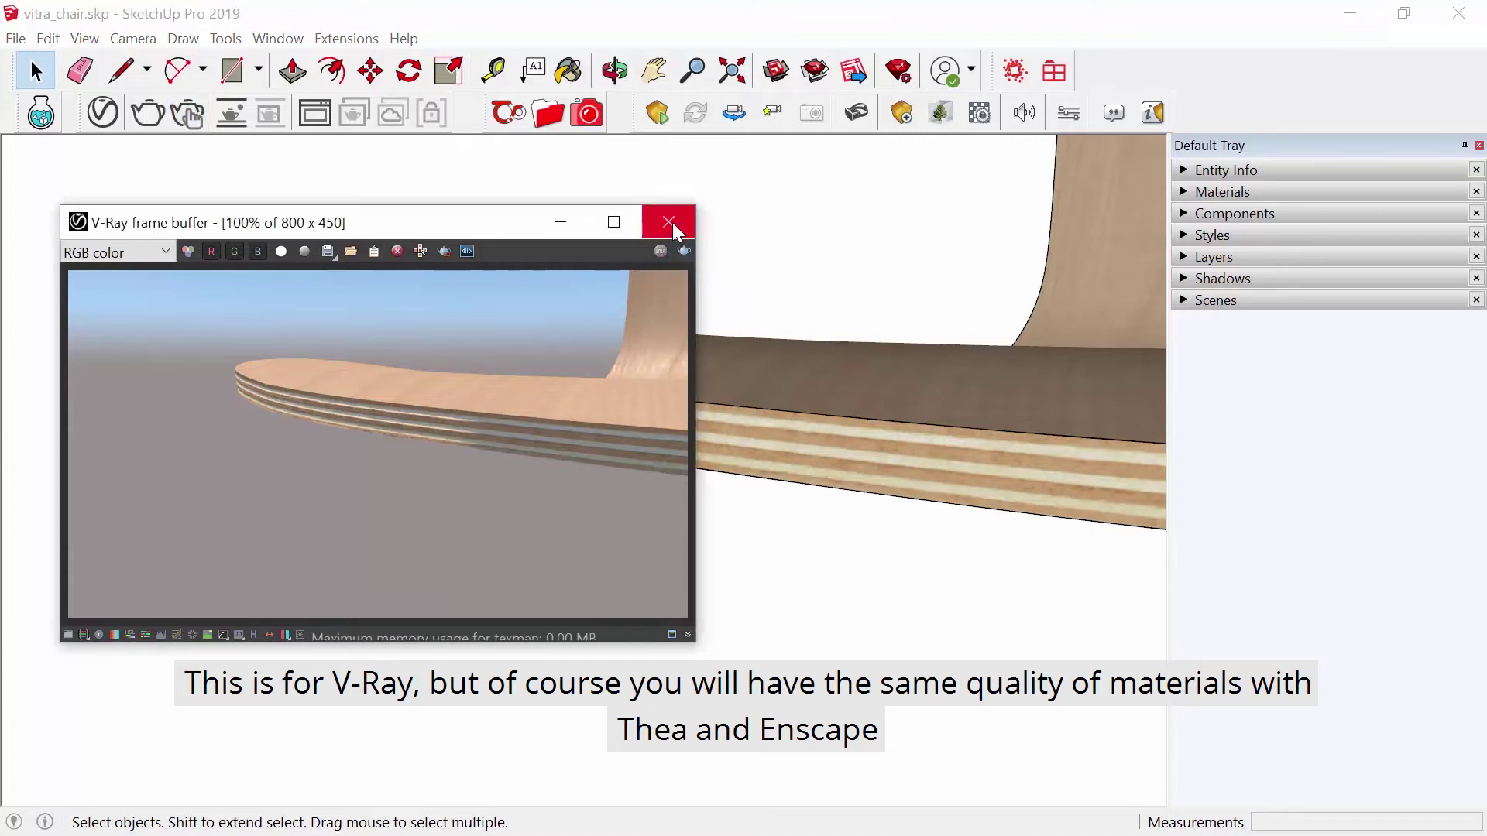
left_click(670, 224)
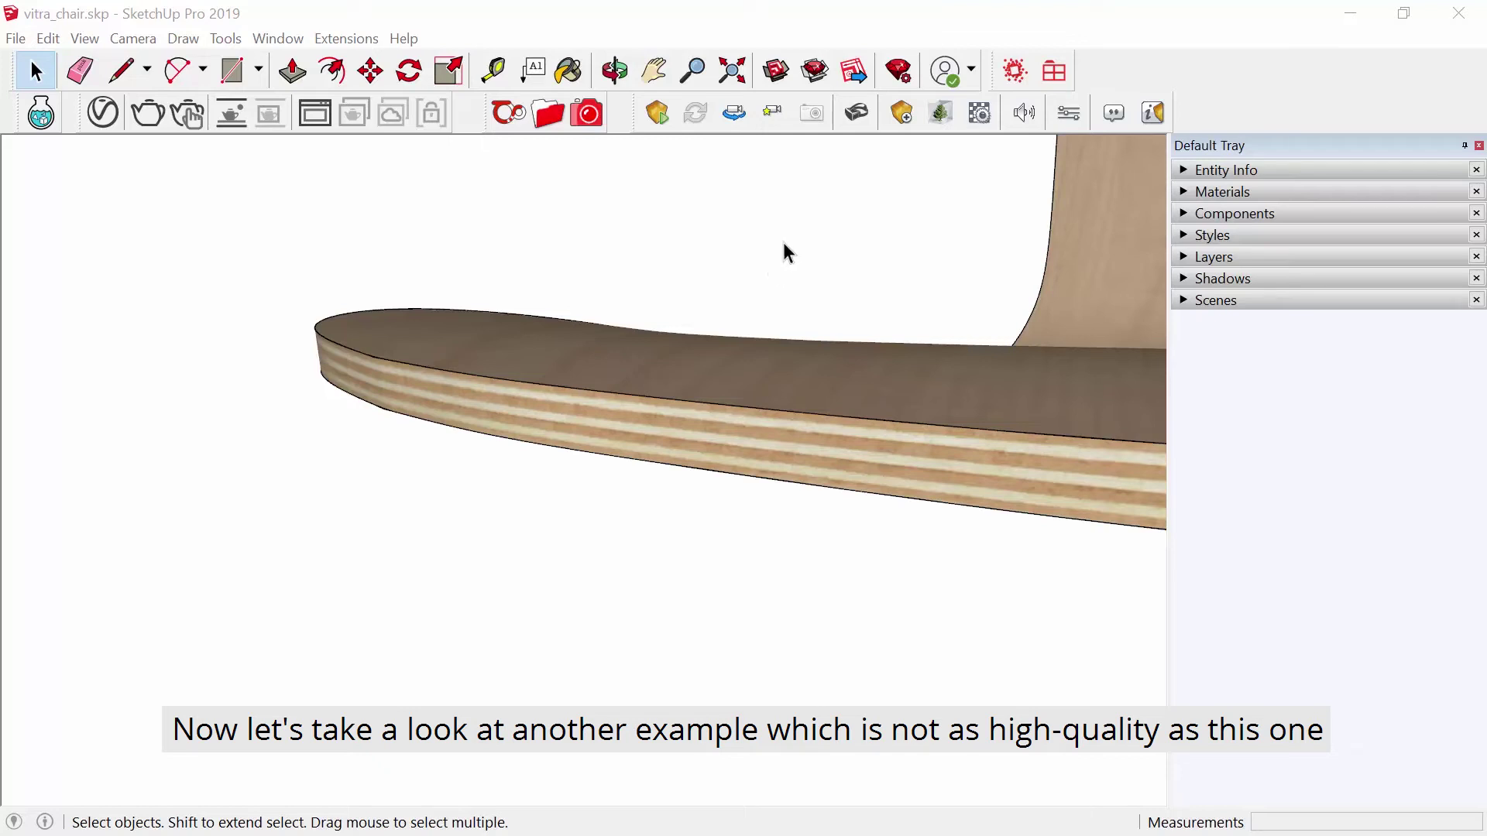
Step: Quit SketchUp without saving, discard the chair session in Transmutr, and browse for a new model
left_click(1459, 13)
left_click(757, 482)
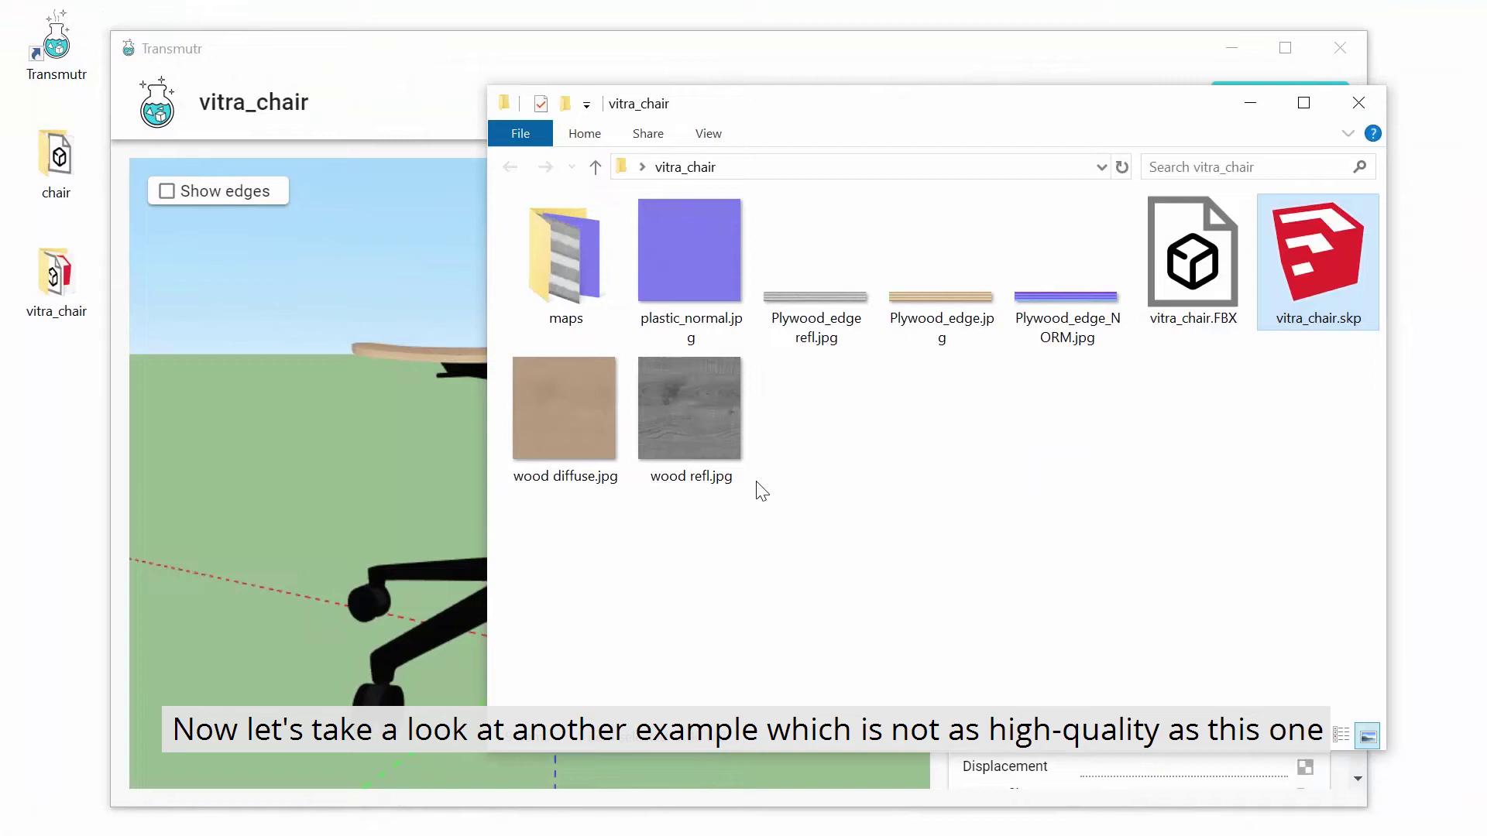
left_click(1114, 65)
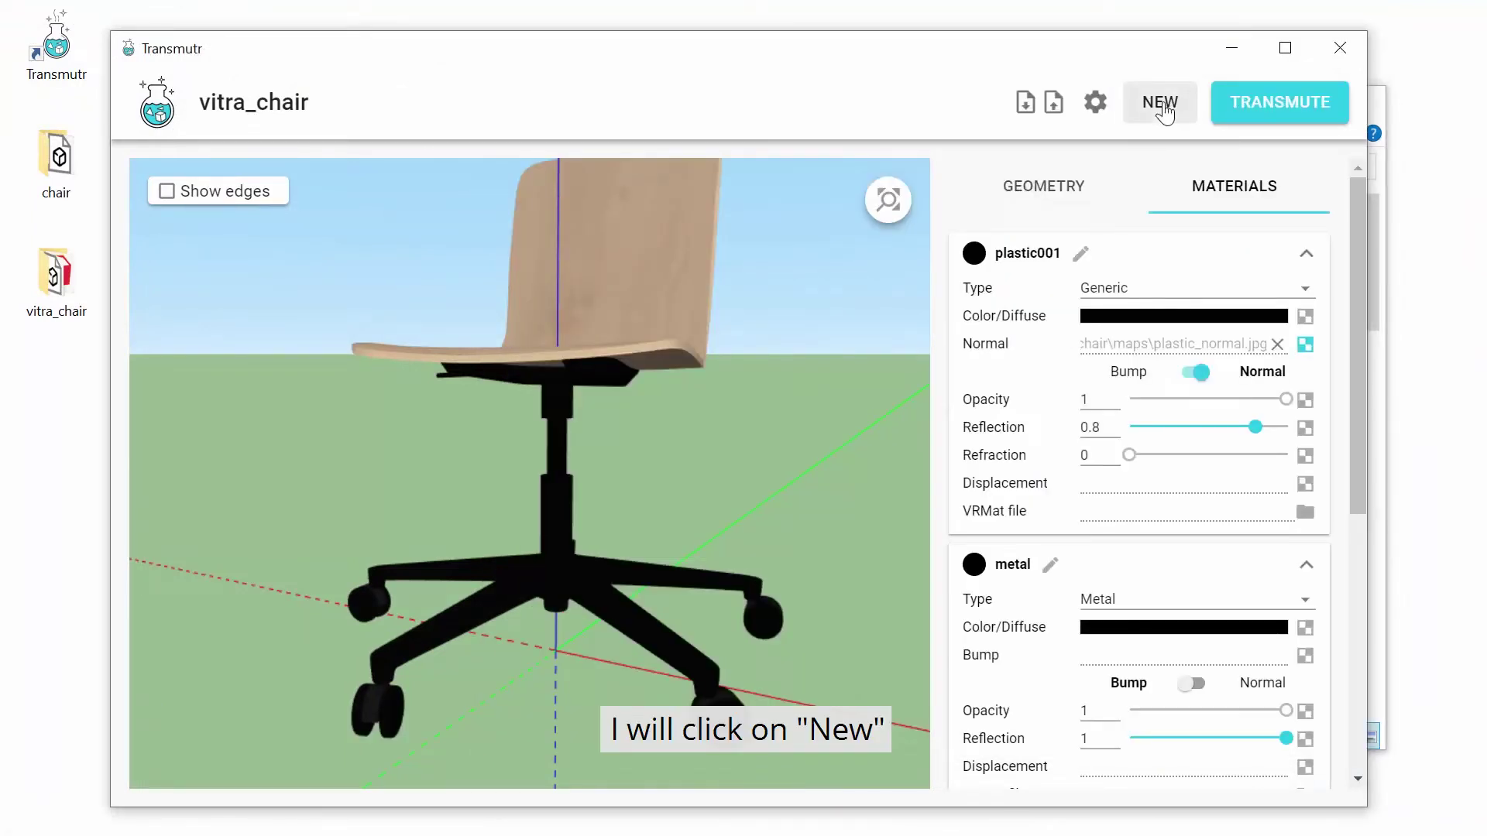
left_click(1162, 108)
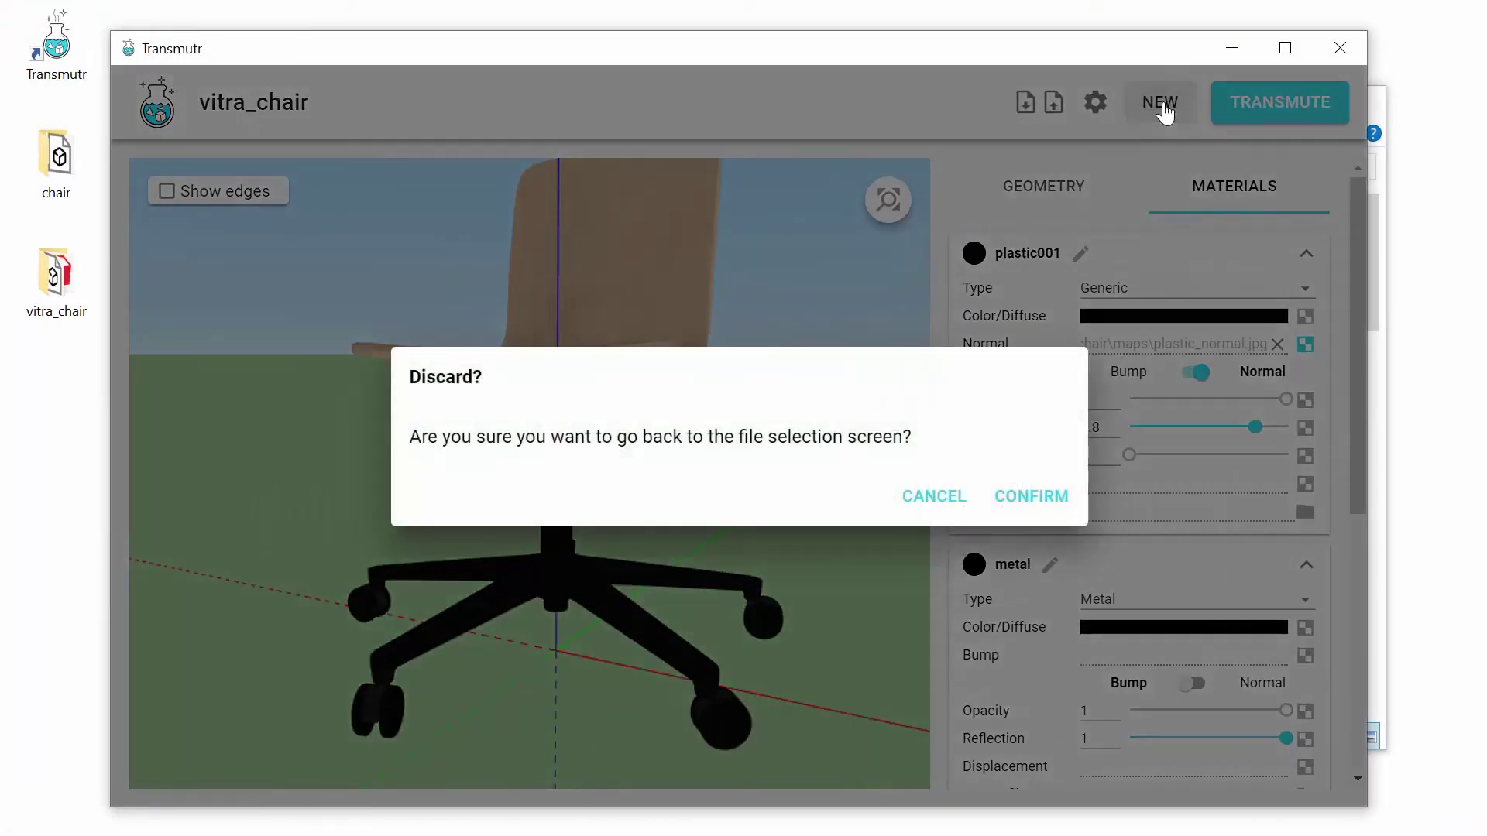
left_click(1040, 505)
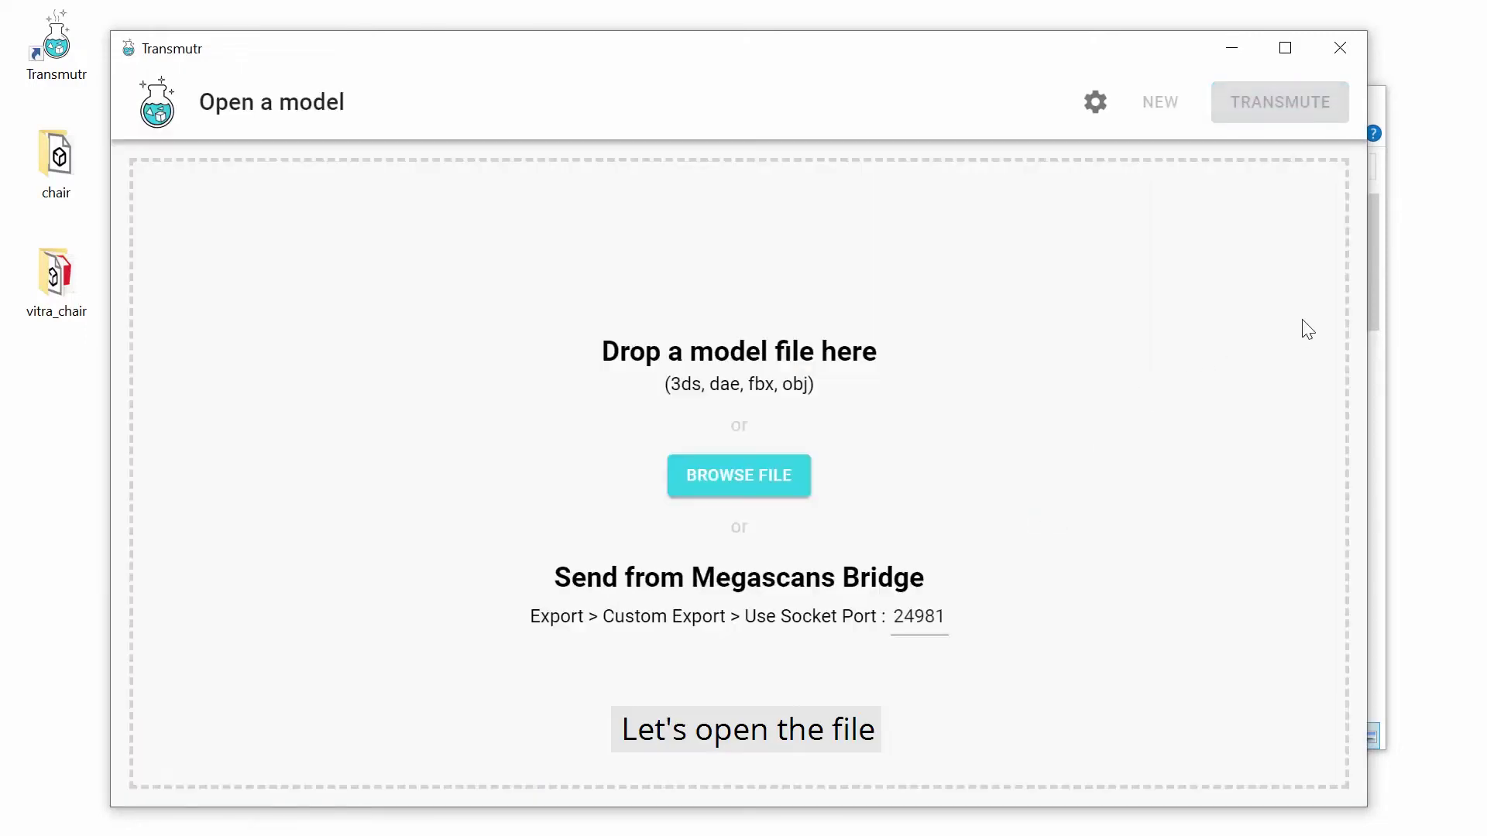
left_click(765, 484)
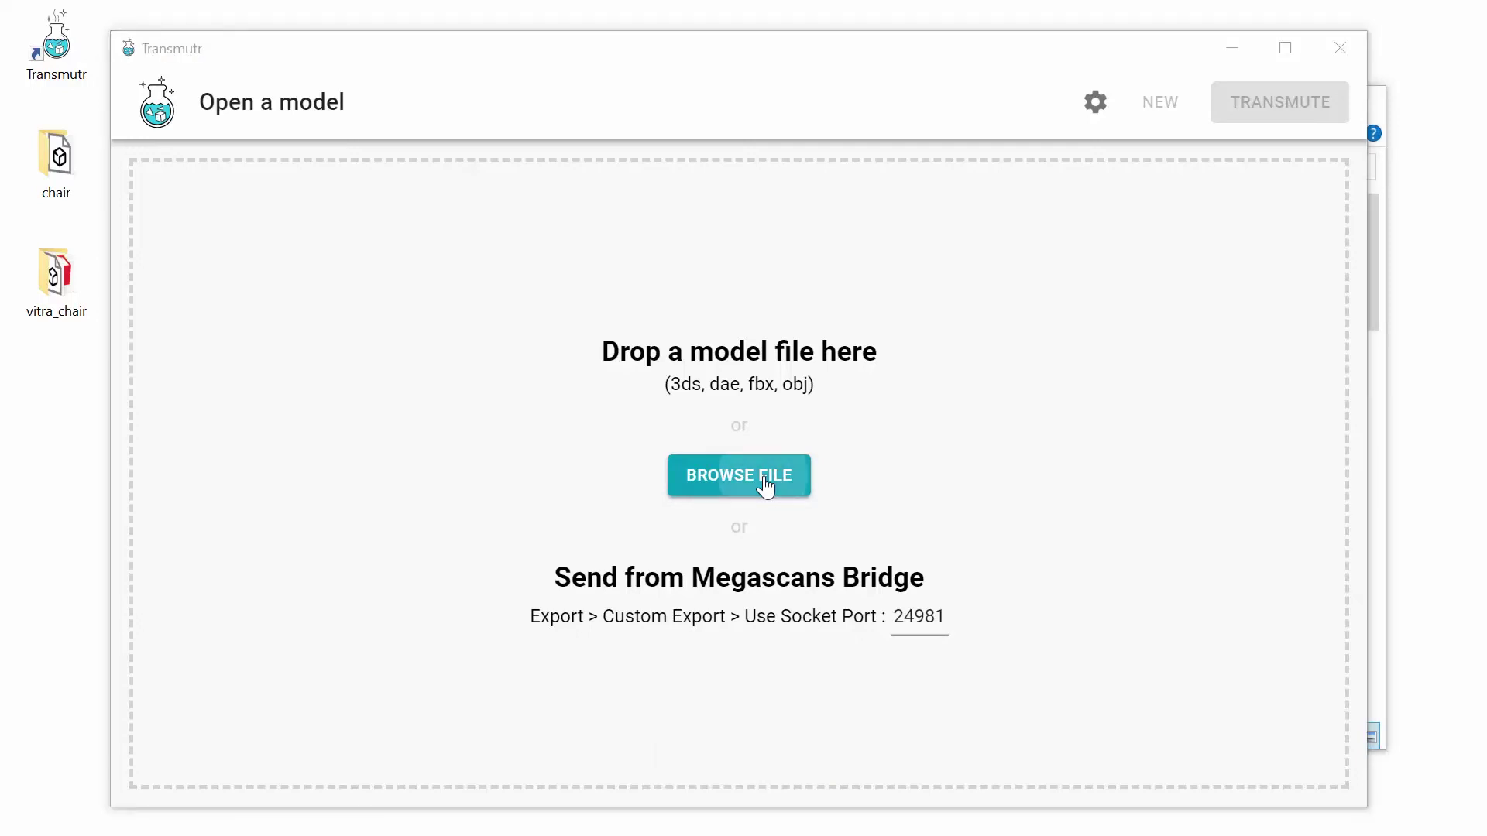
Step: Load chair.FBX from the Desktop chair folder and orbit to view it at eye level
left_click(380, 119)
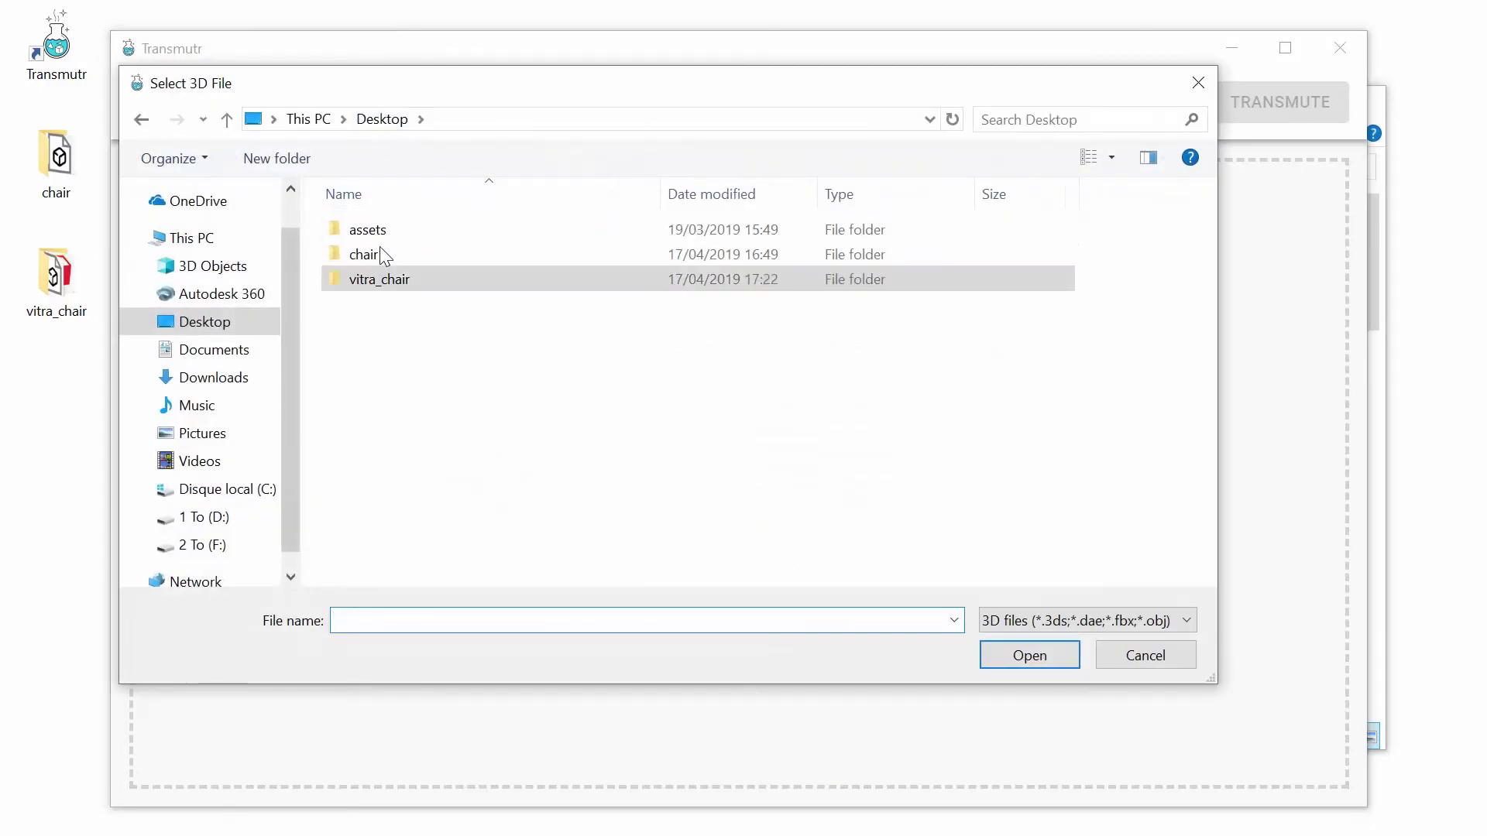
double_click(381, 252)
double_click(377, 230)
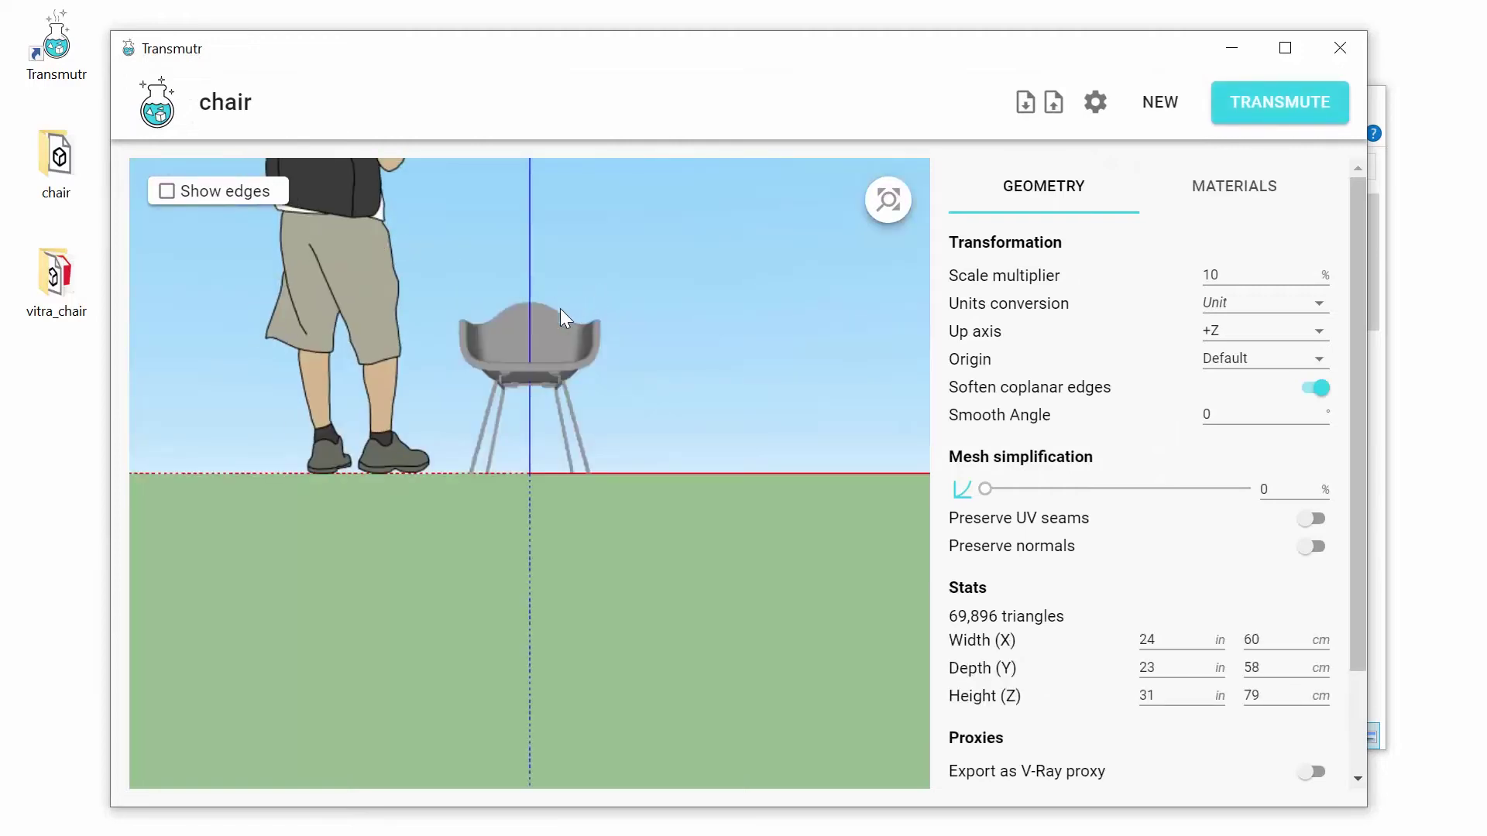
left_click_drag(560, 308, 425, 408)
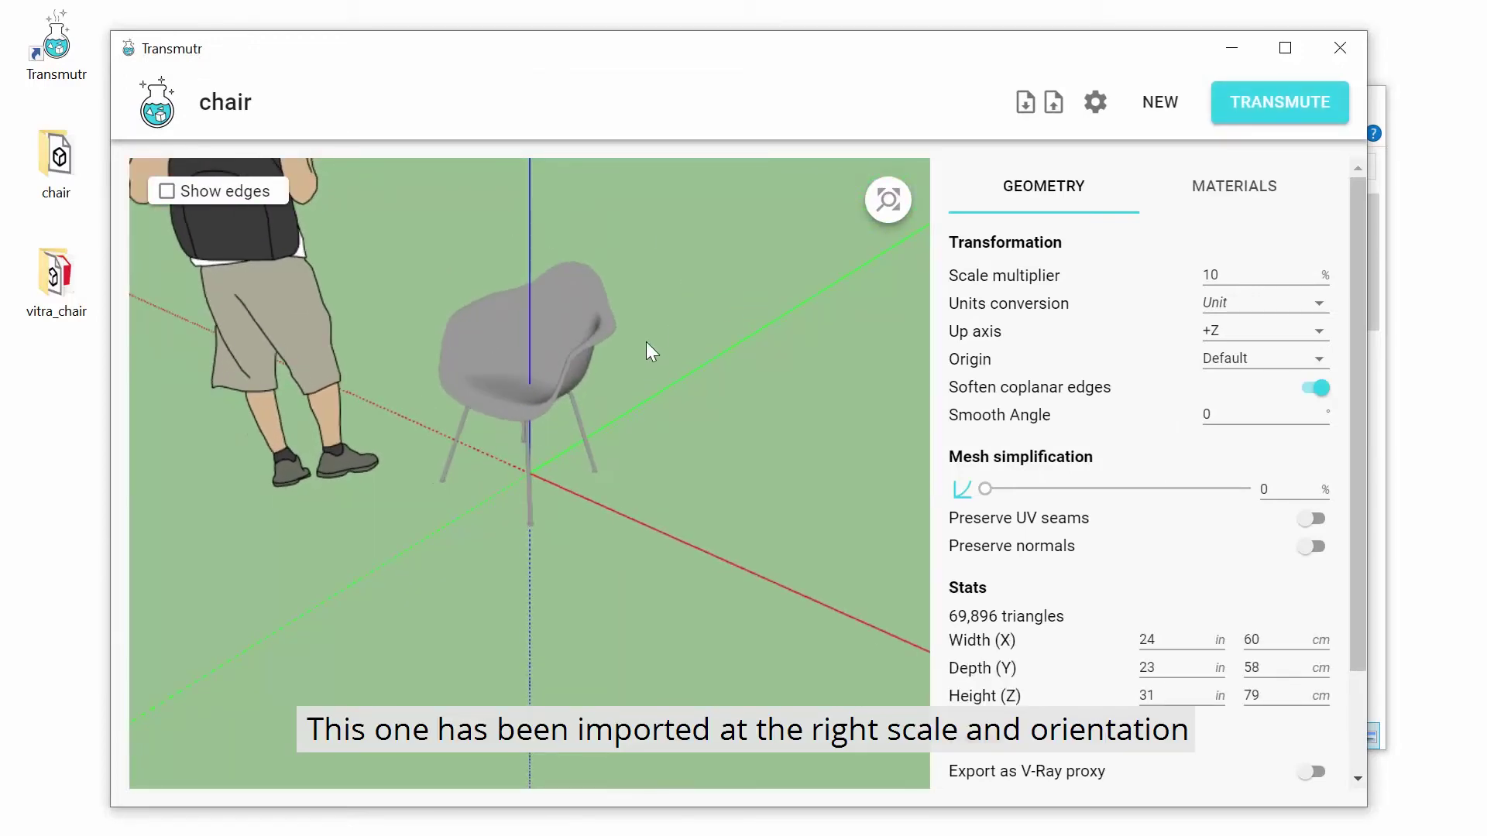
left_click_drag(645, 342, 643, 286)
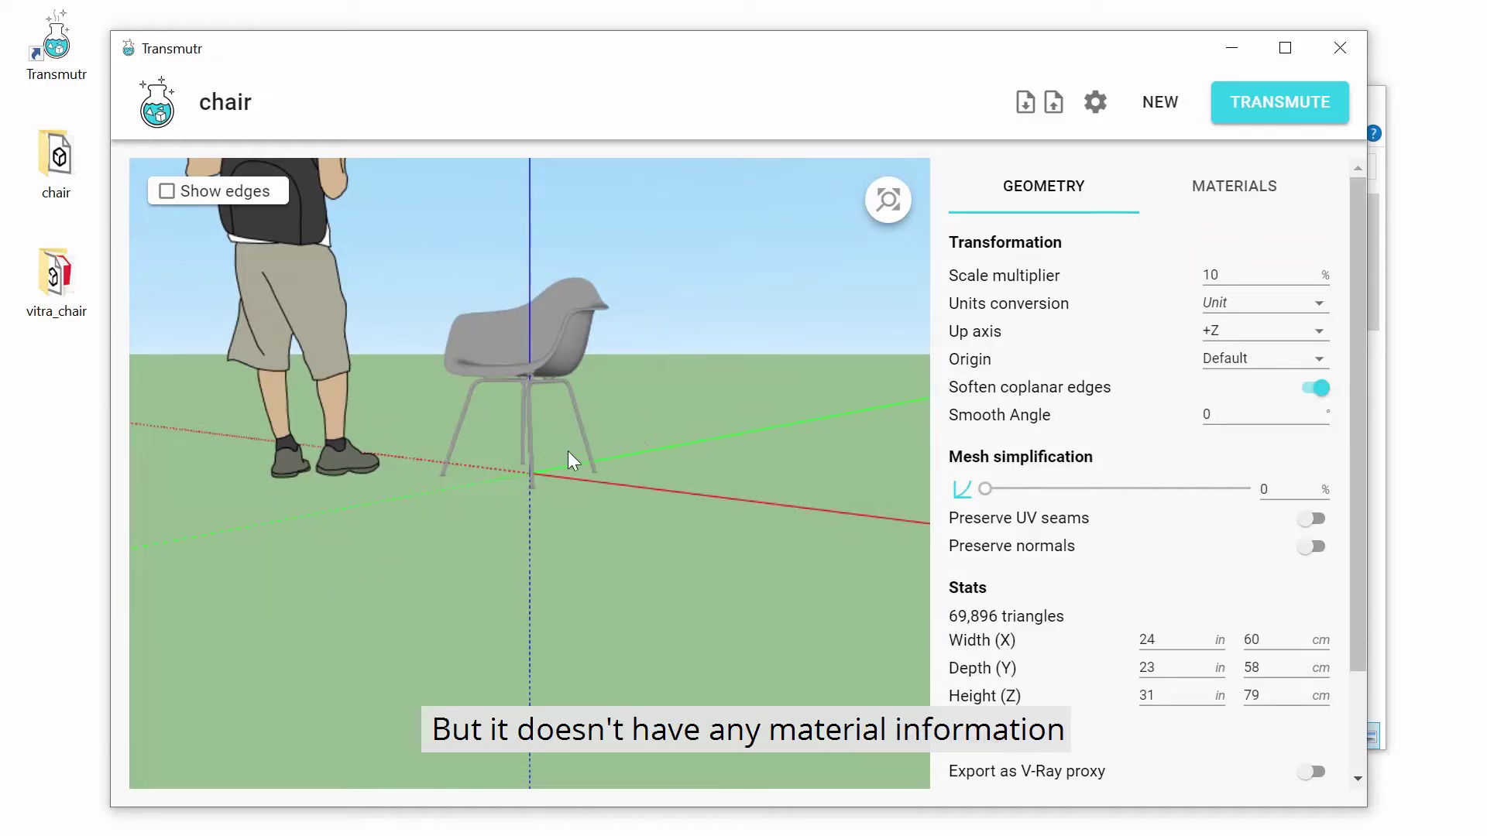
Step: List the materials and expand the seat, legs, legs stoppers and screws settings
left_click(1233, 188)
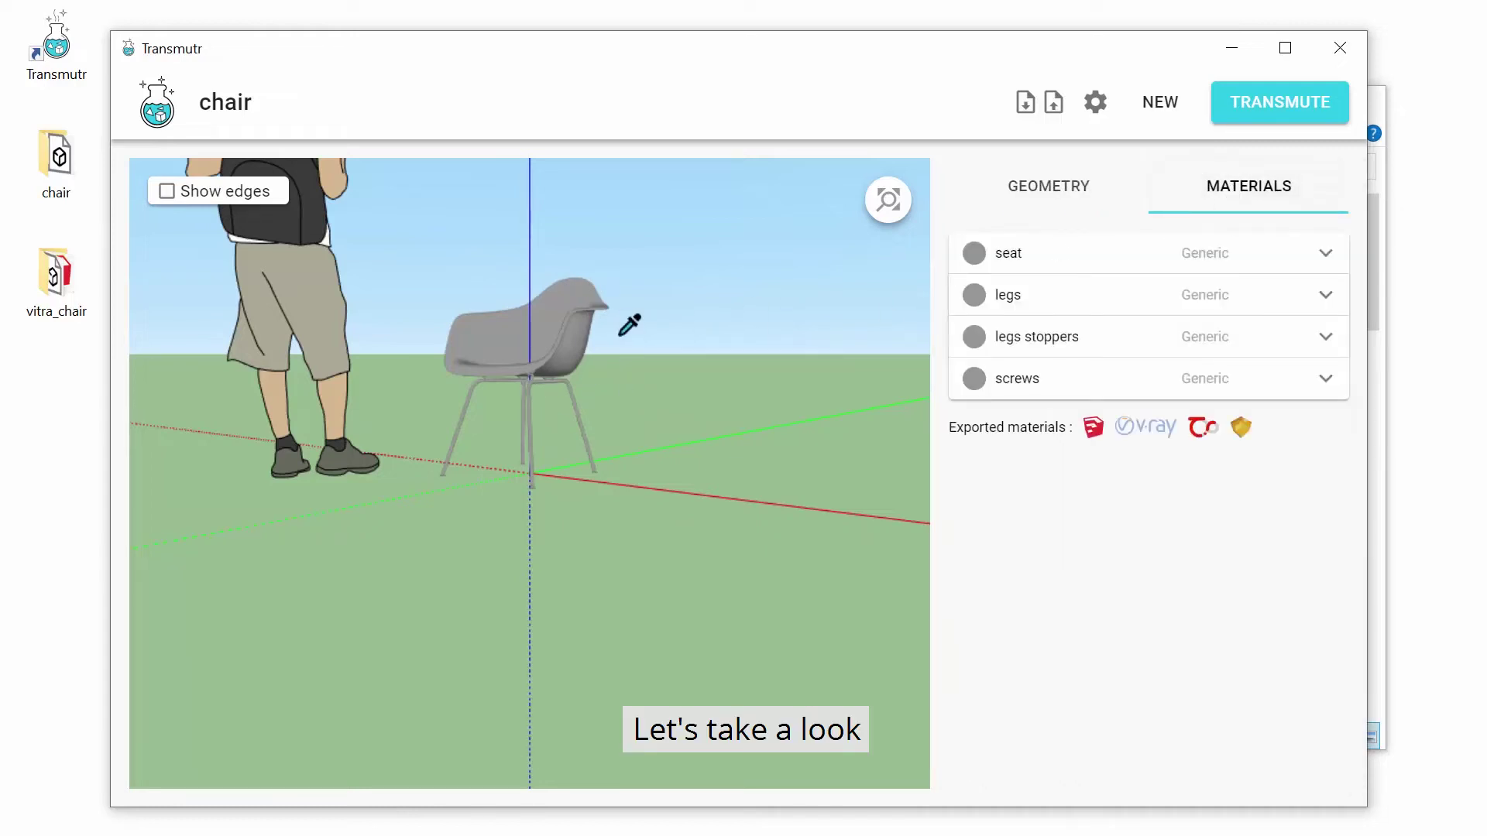
left_click_drag(640, 299, 664, 346)
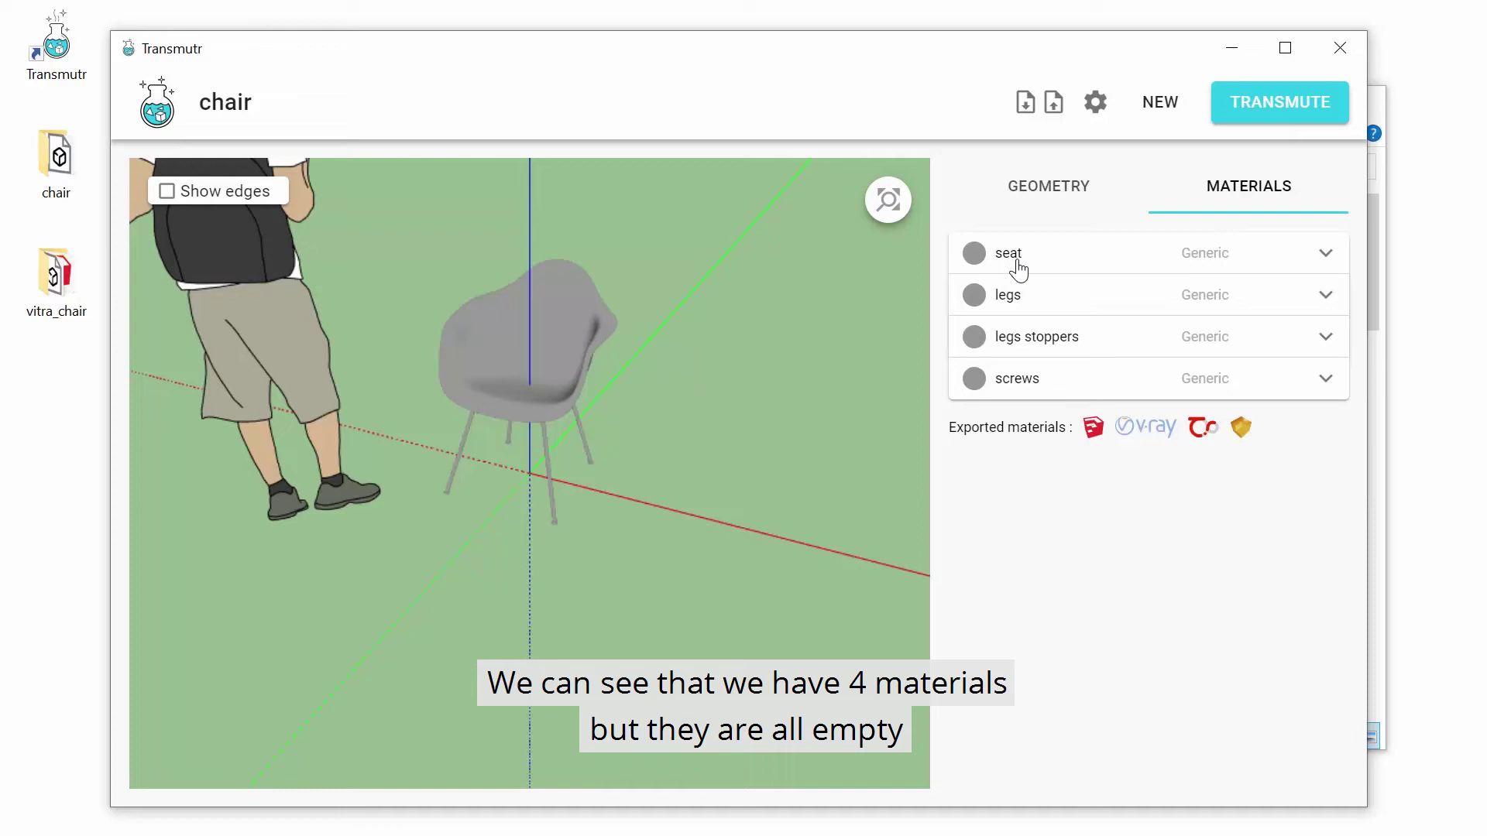
left_click(1106, 257)
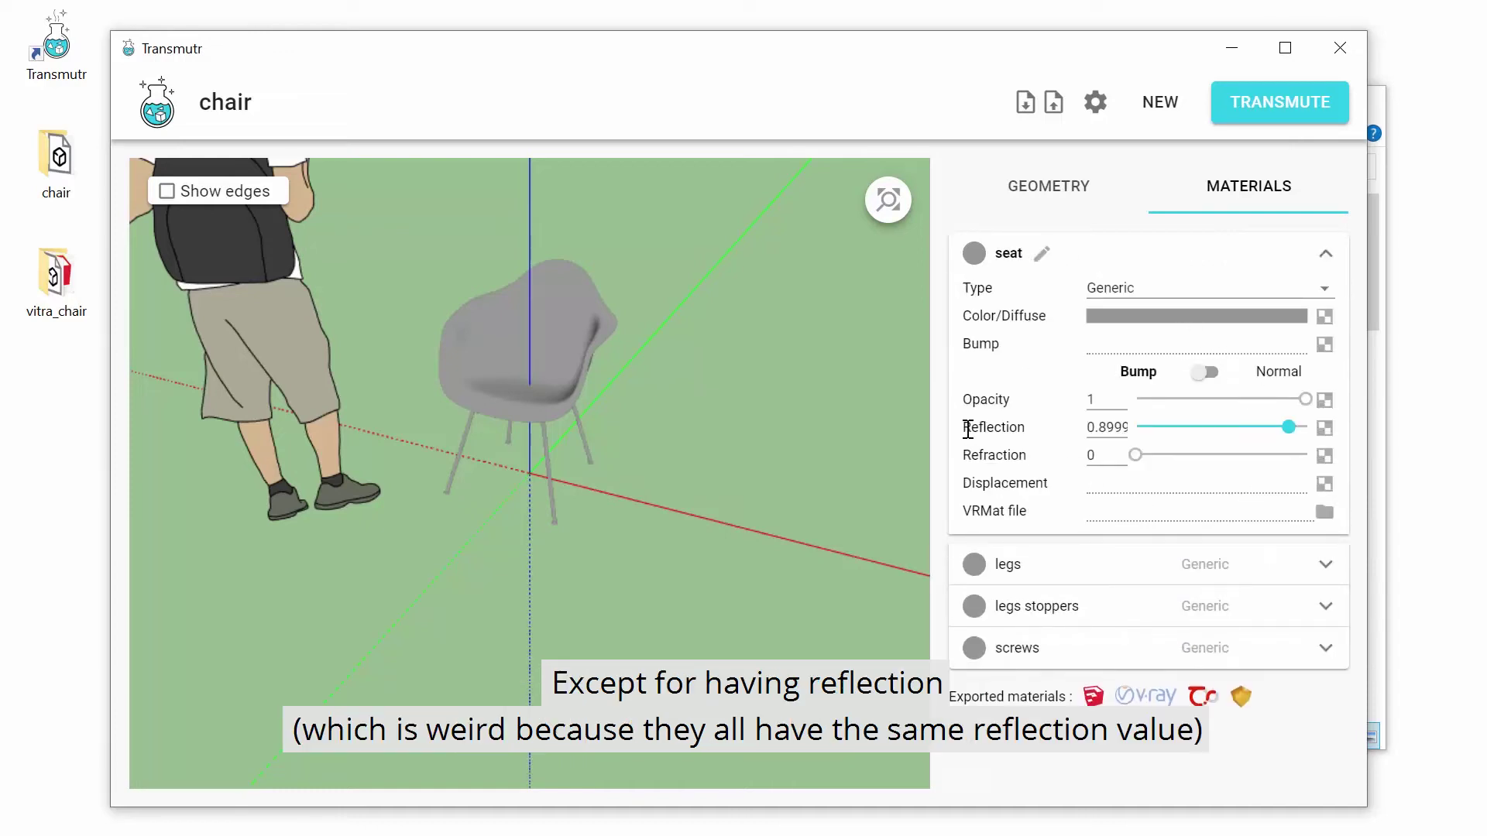
left_click(1098, 566)
scroll(1083, 528, "down", 3)
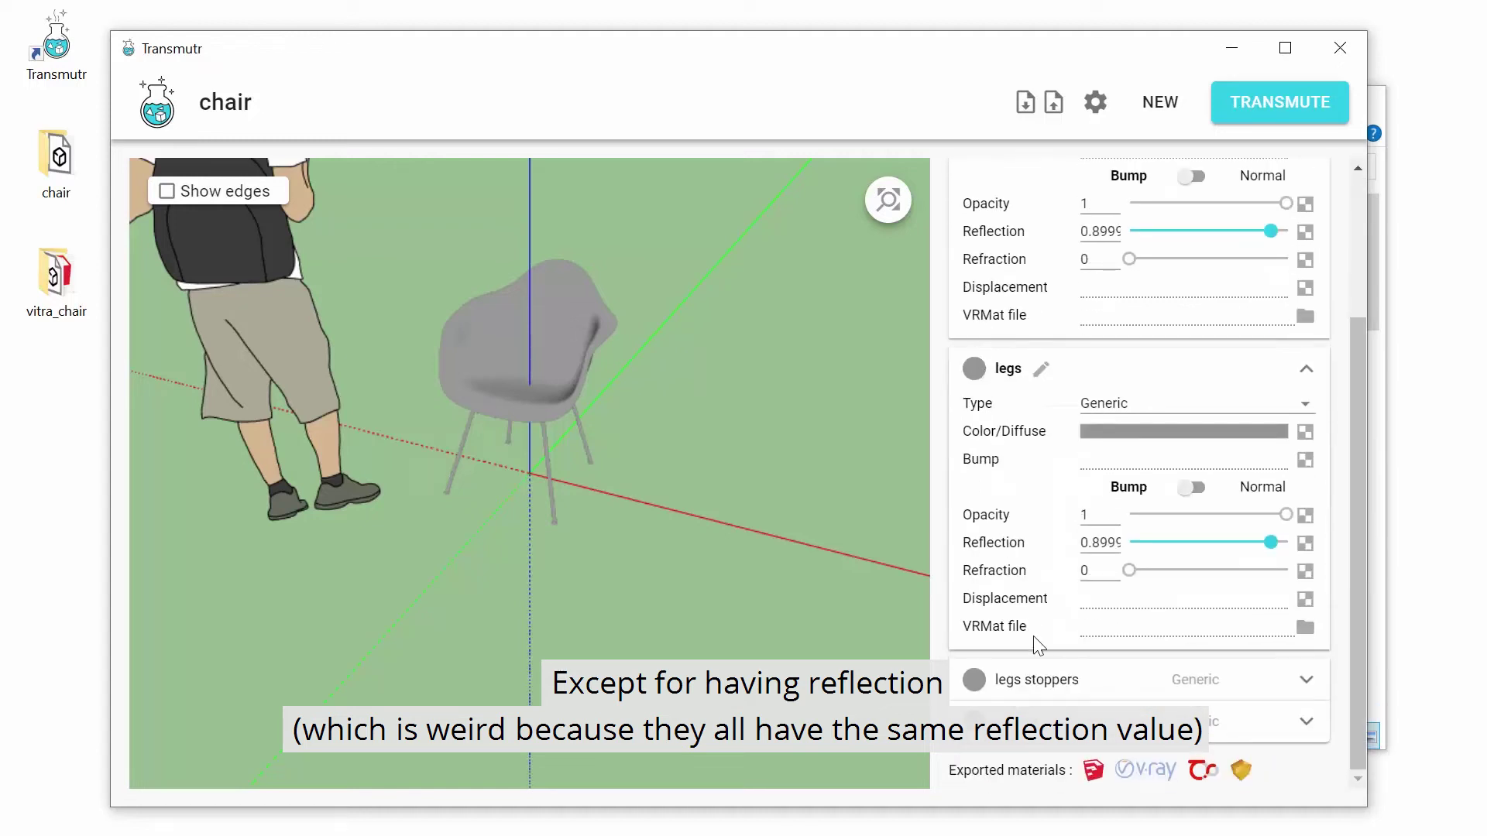
left_click(1043, 675)
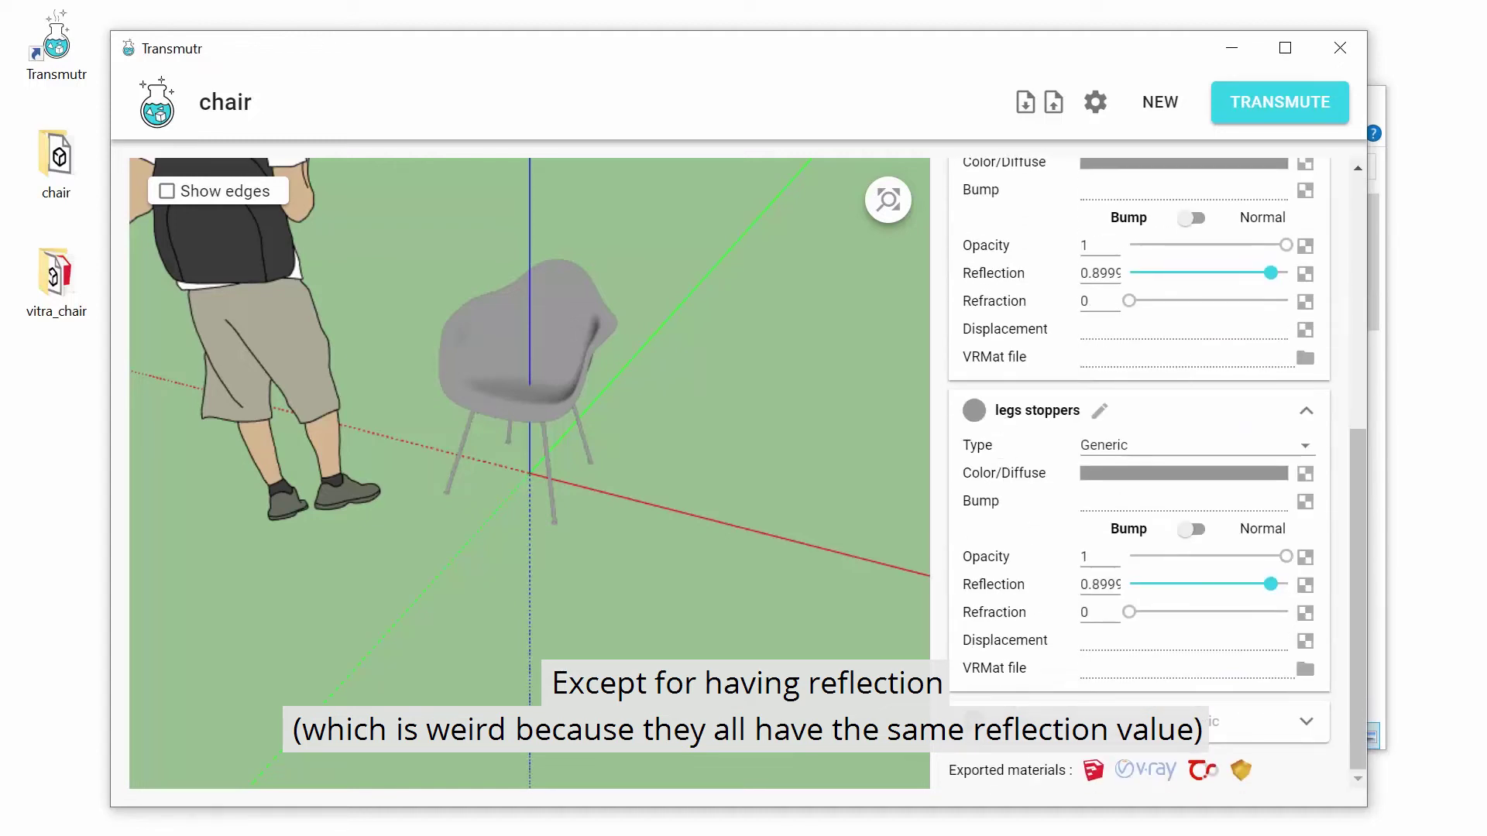
left_click(1007, 721)
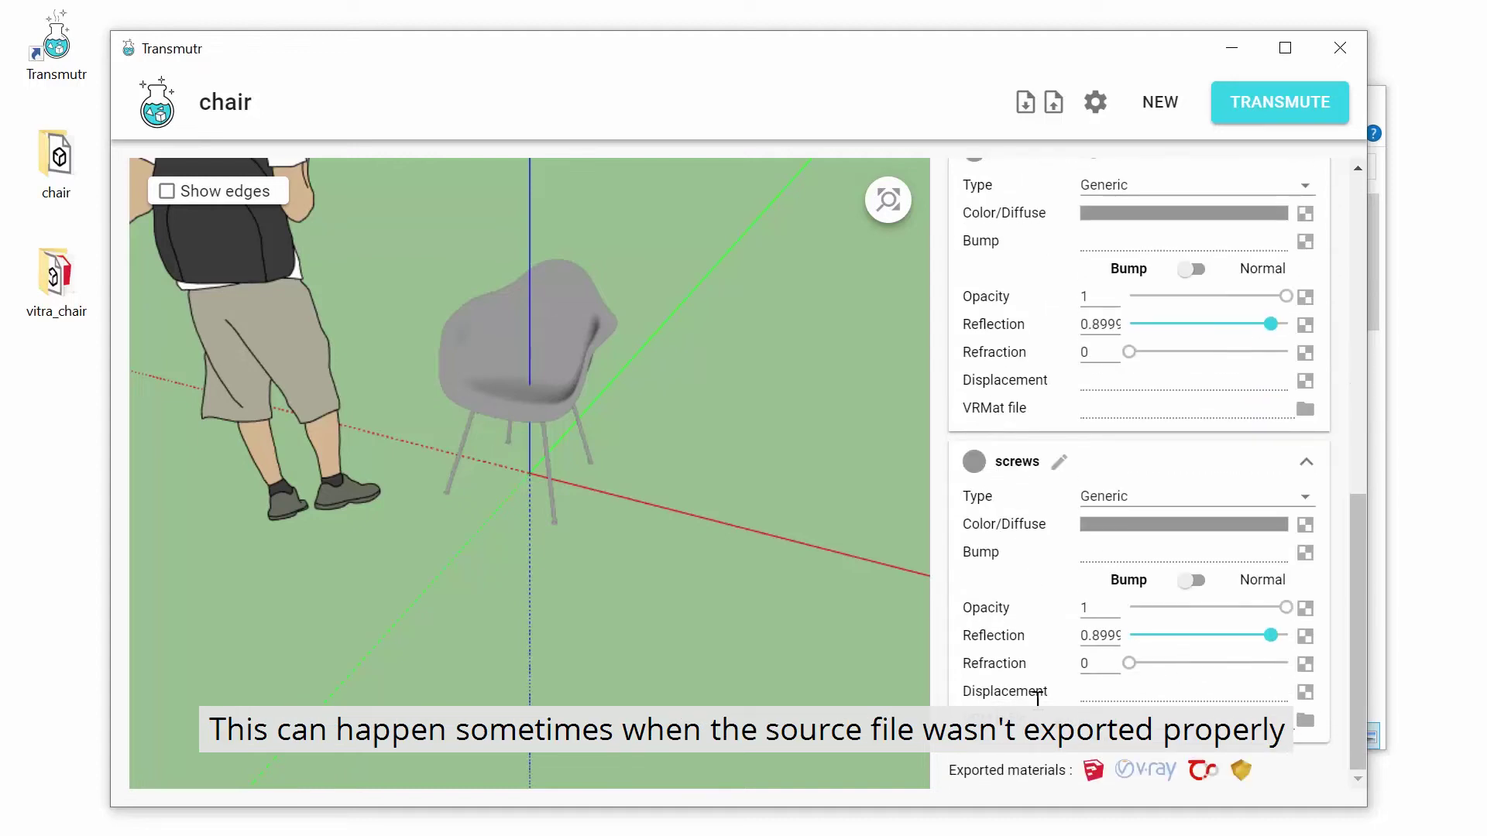
scroll(1037, 697, "up", 10)
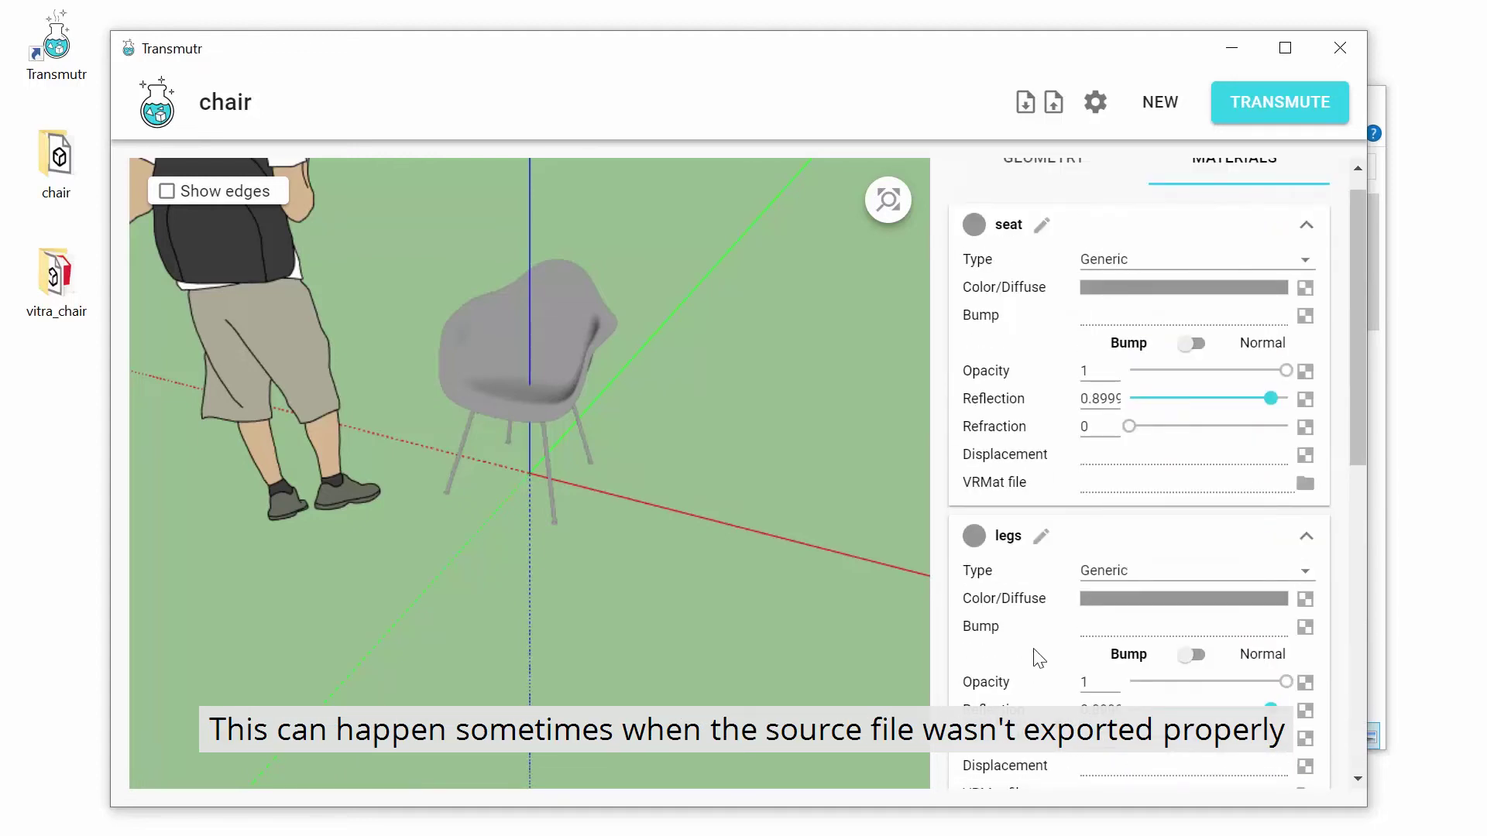
scroll(1038, 659, "up", 1)
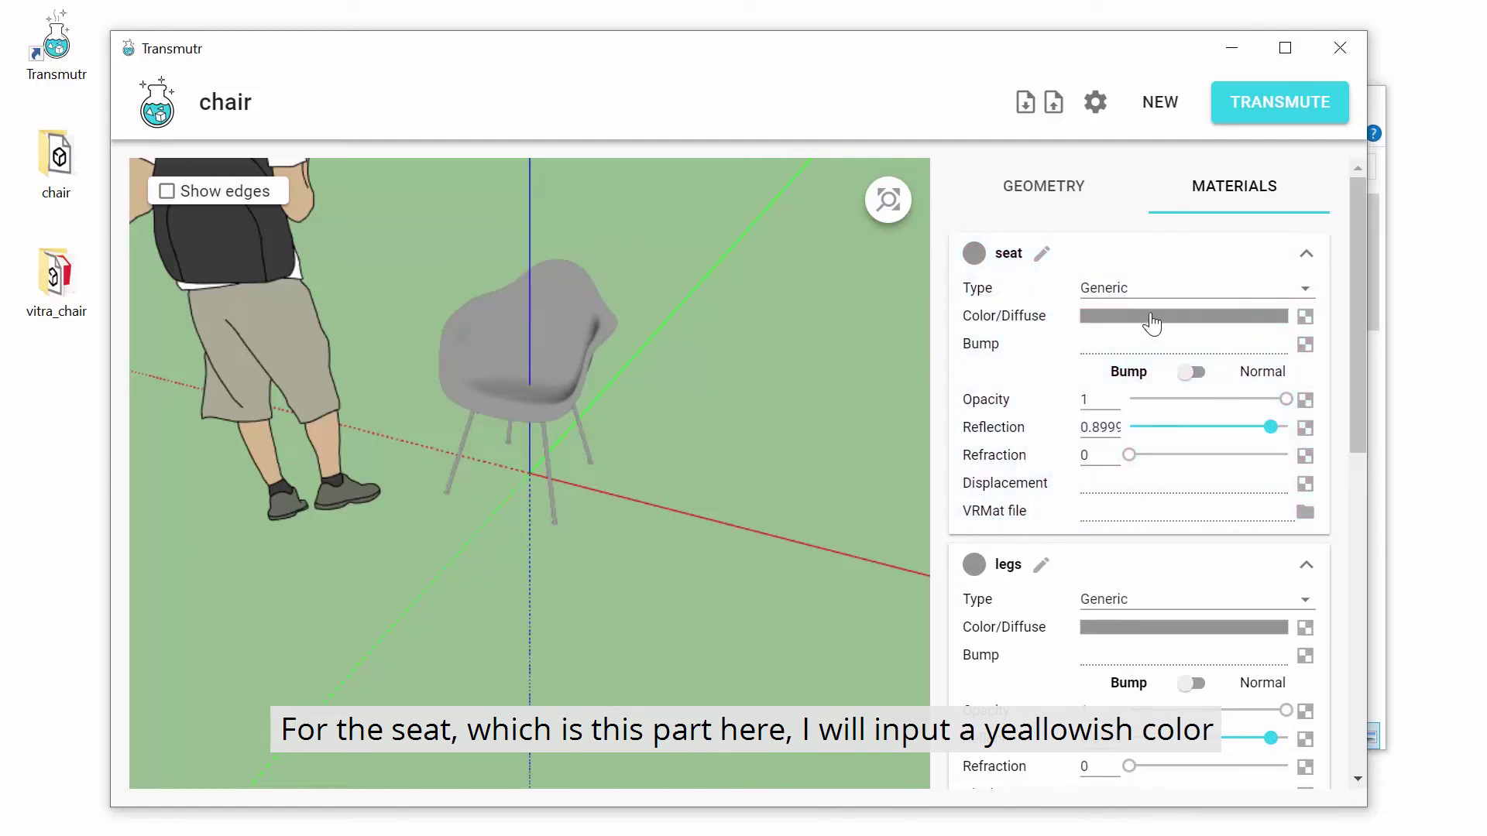
Step: Change the seat colour to bright yellow and drop its reflection from 0.8999 to 0.8
left_click(1152, 319)
left_click(1129, 492)
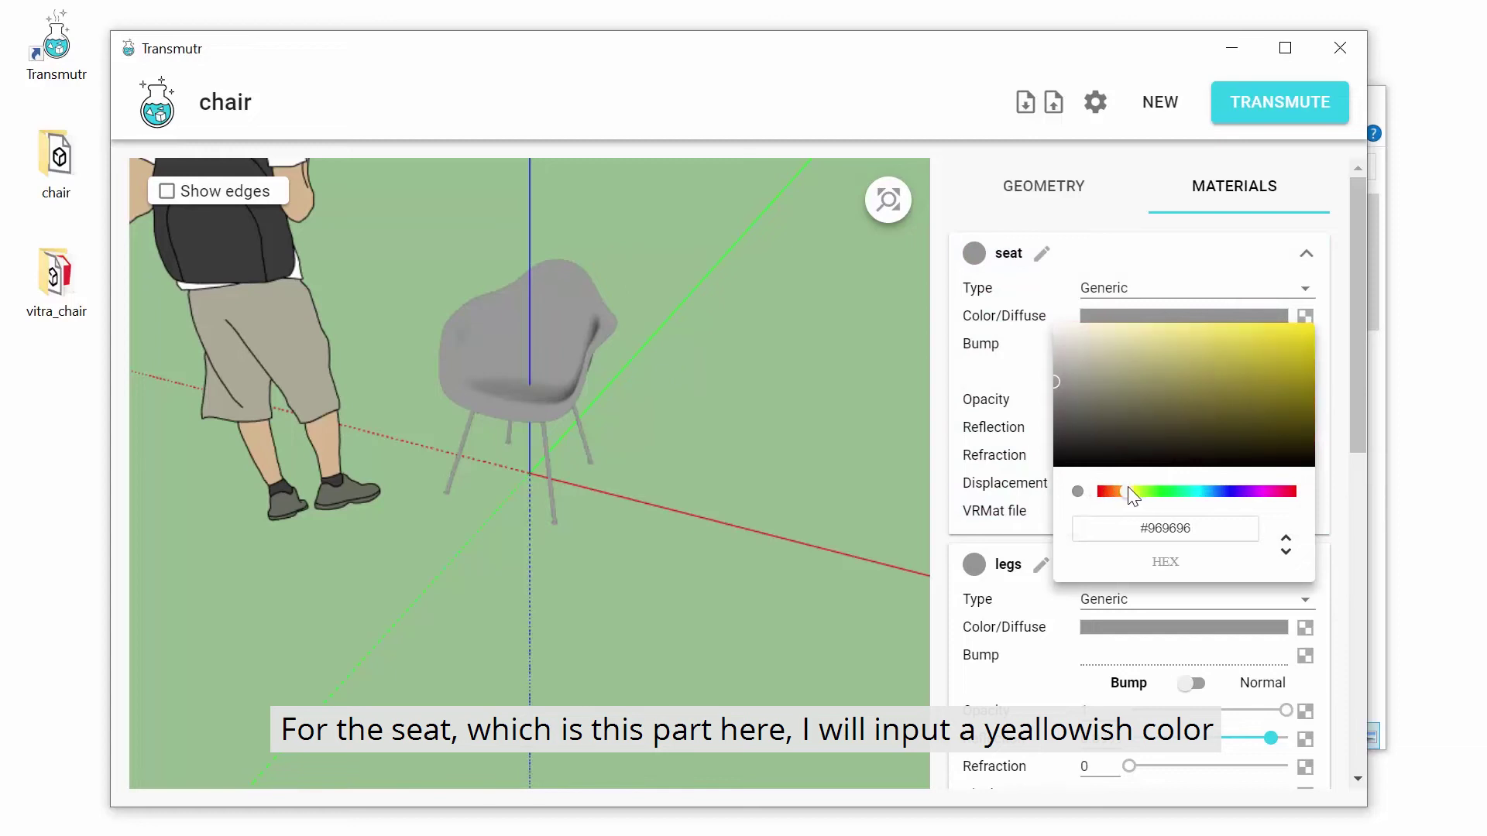
left_click_drag(1162, 411, 1268, 347)
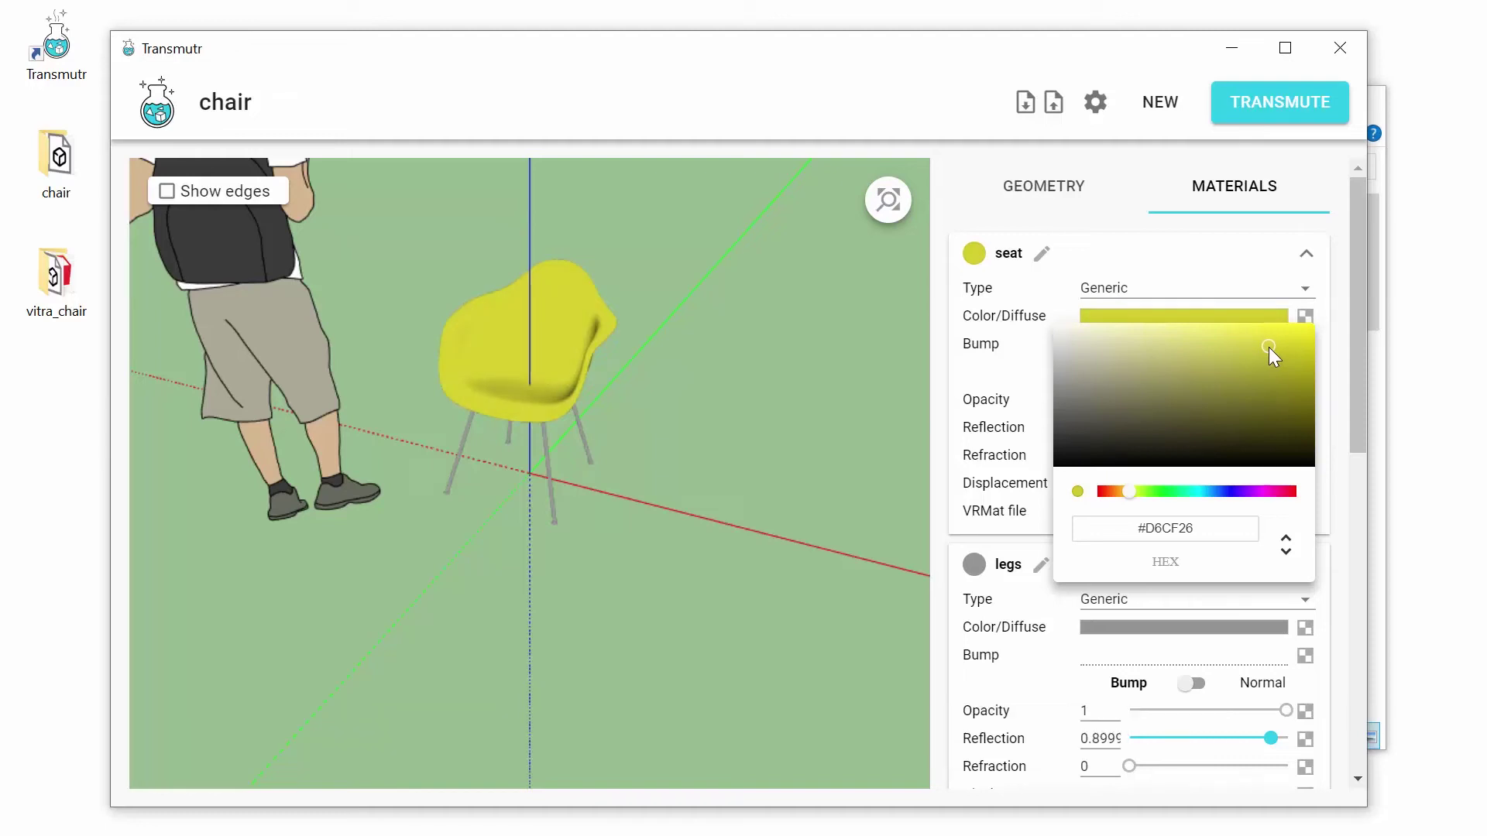
left_click(1010, 379)
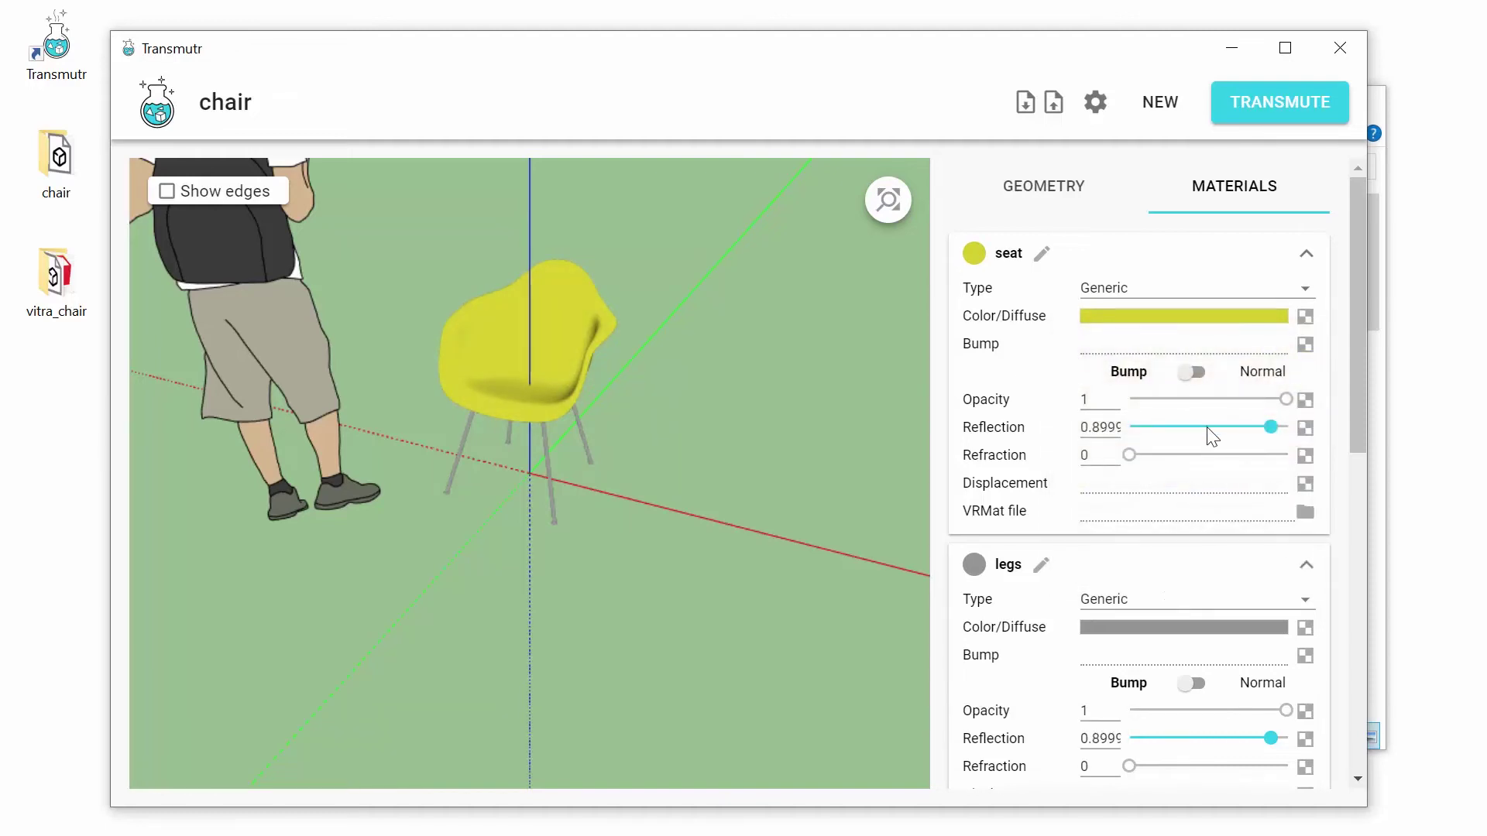
left_click_drag(1270, 427, 1255, 426)
Step: Set the legs material type to Metal with reflection 1
scroll(1036, 438, "down", 3)
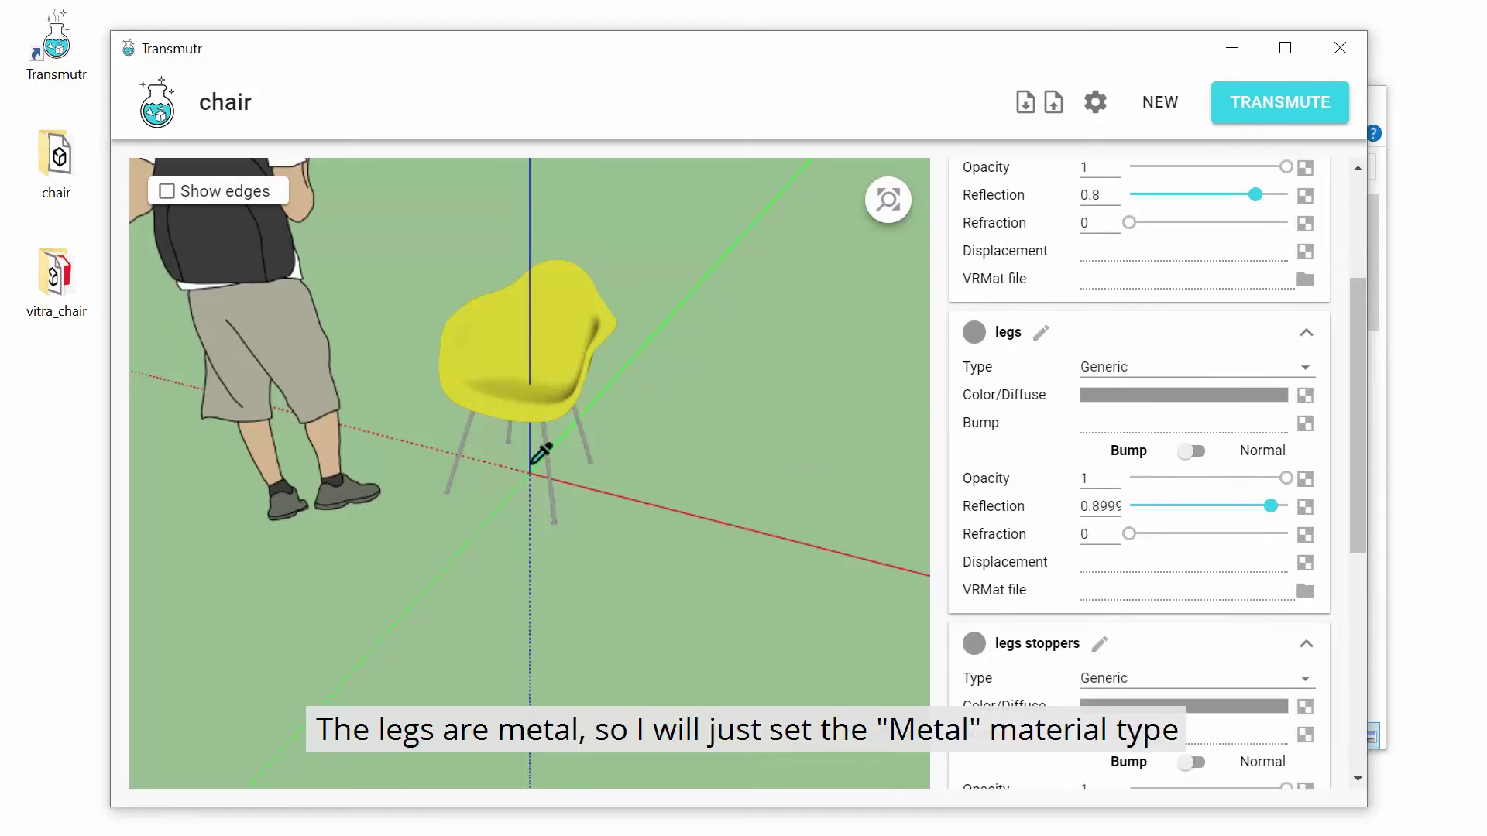
scroll(538, 411, "up", 3)
scroll(542, 393, "up", 2)
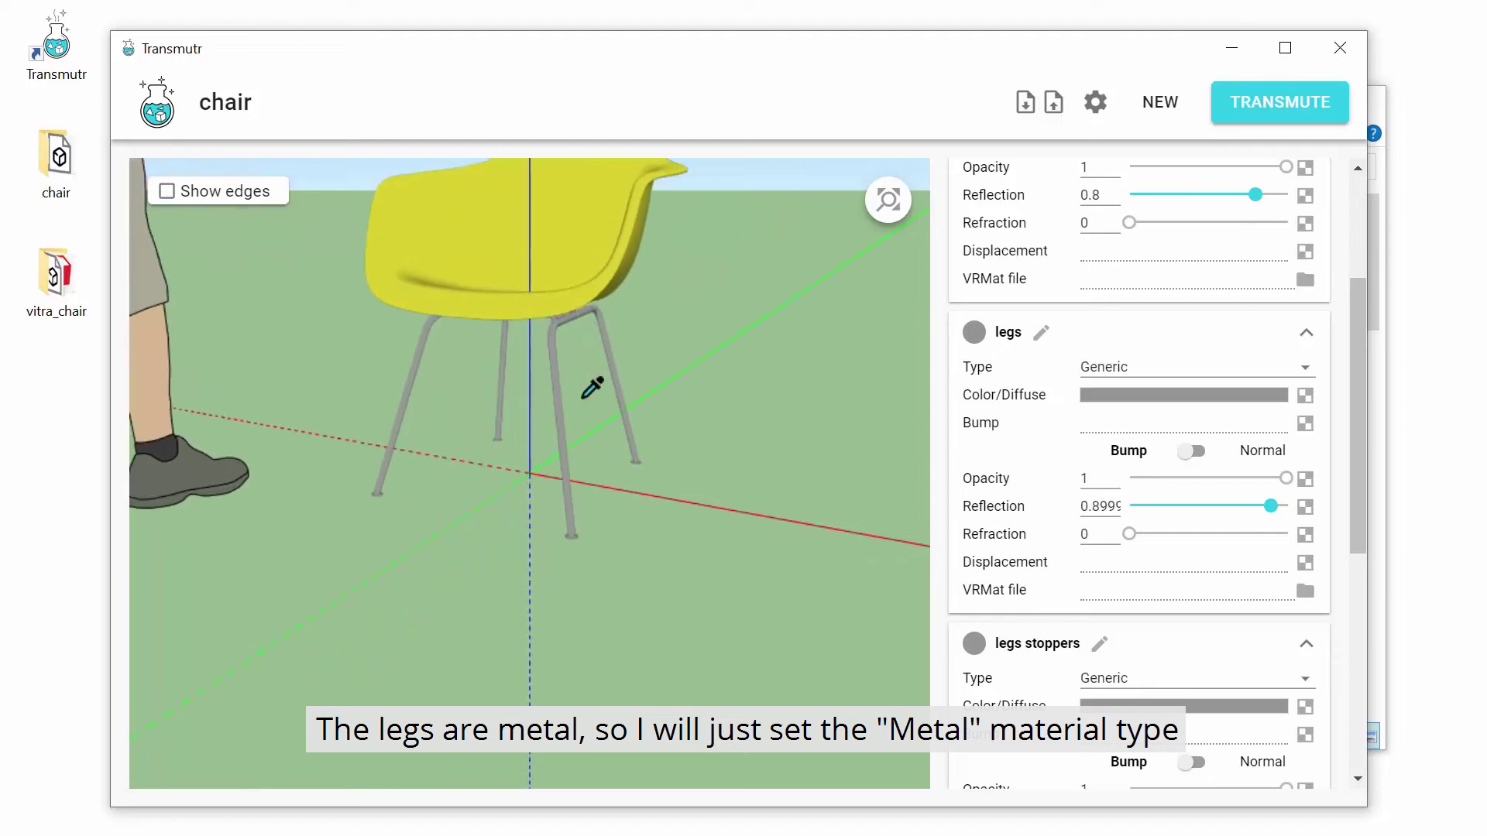
left_click(1133, 372)
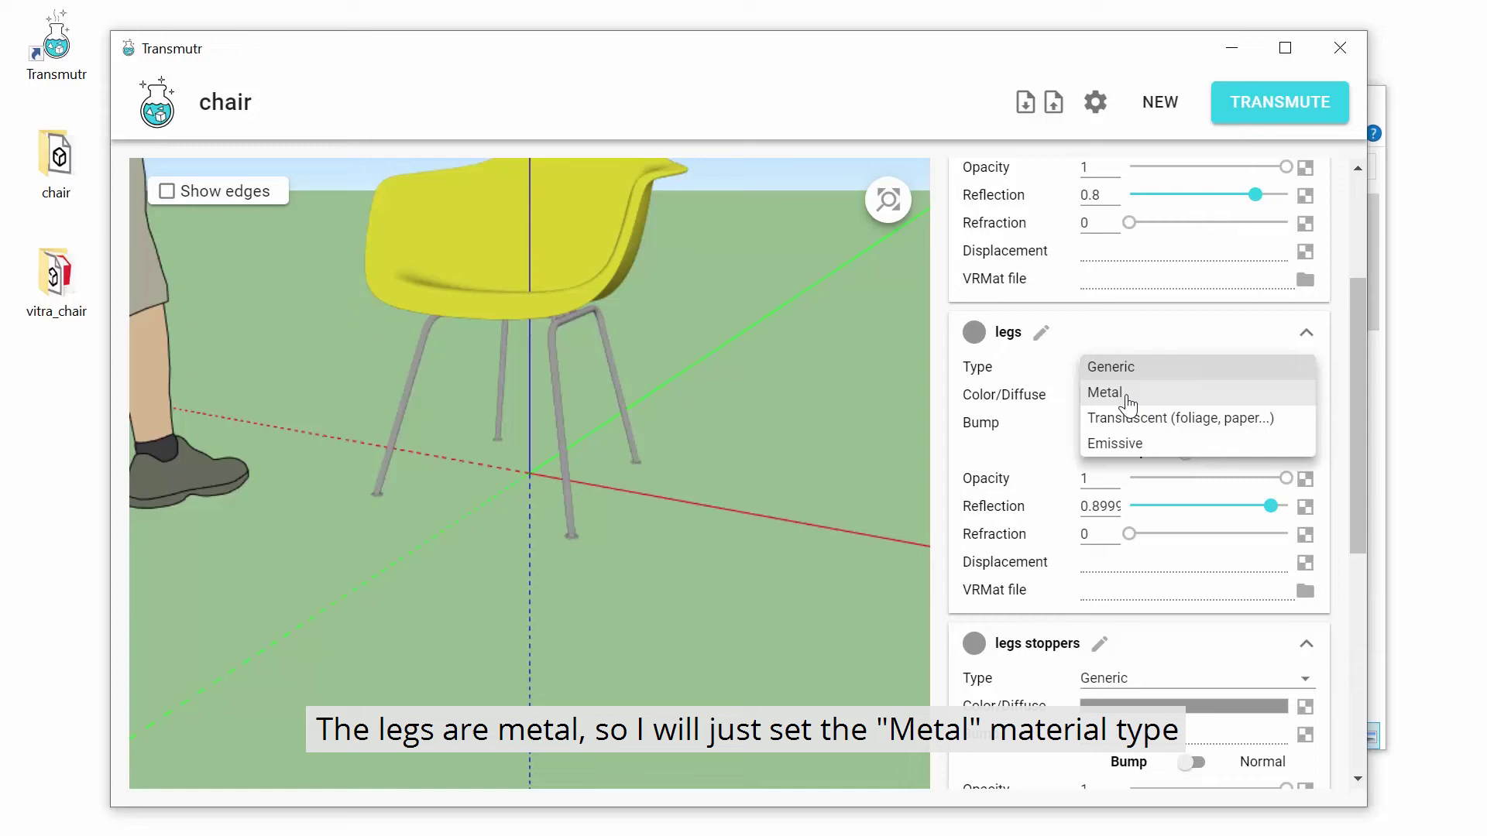
left_click(1126, 398)
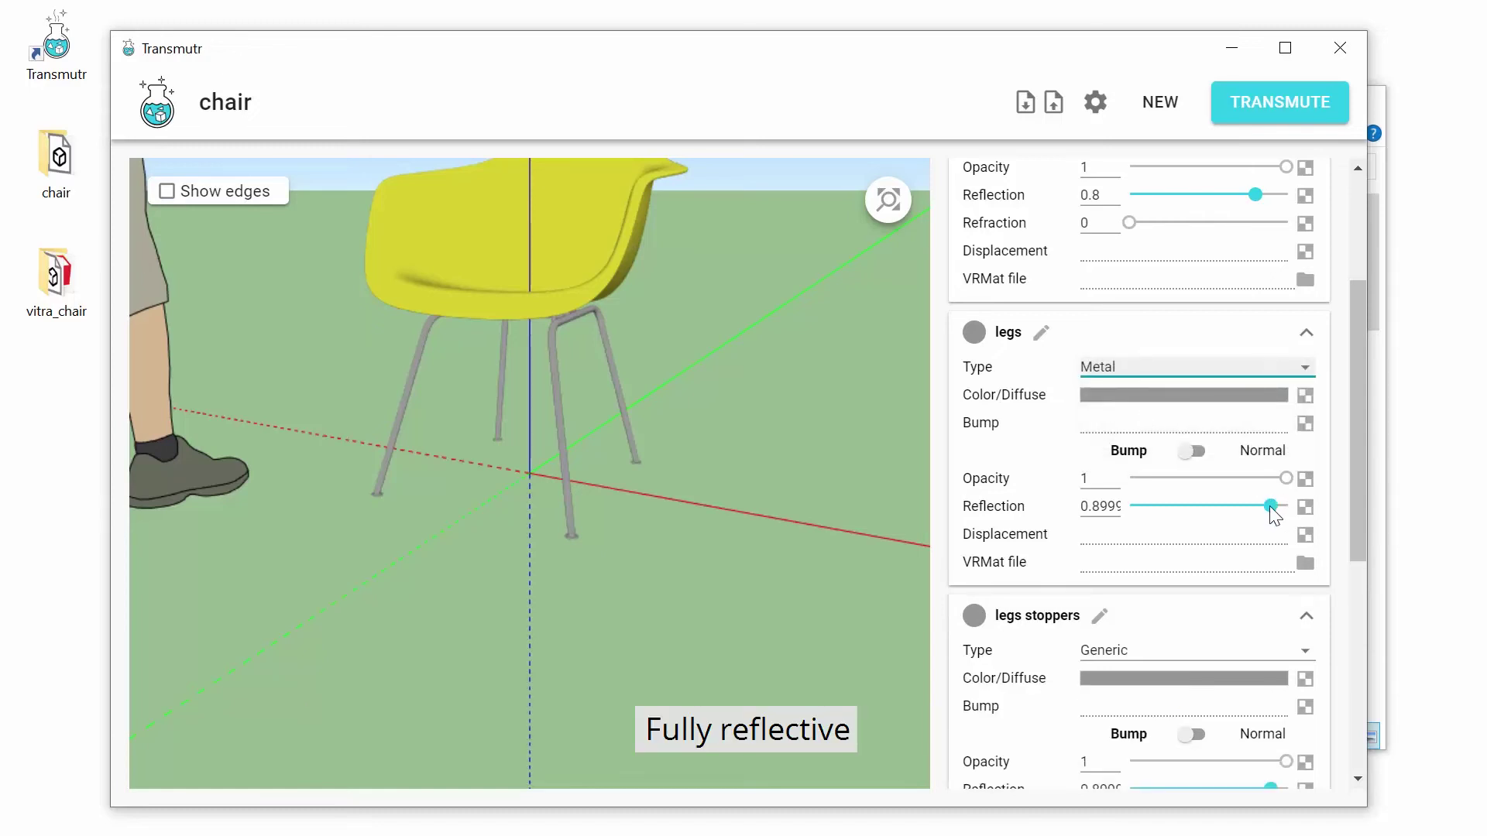
left_click_drag(1270, 505, 1275, 509)
Step: Eyedrop a stopper and make the legs stoppers dark grey #2B2B2B with reflection 0.6
scroll(1009, 474, "down", 5)
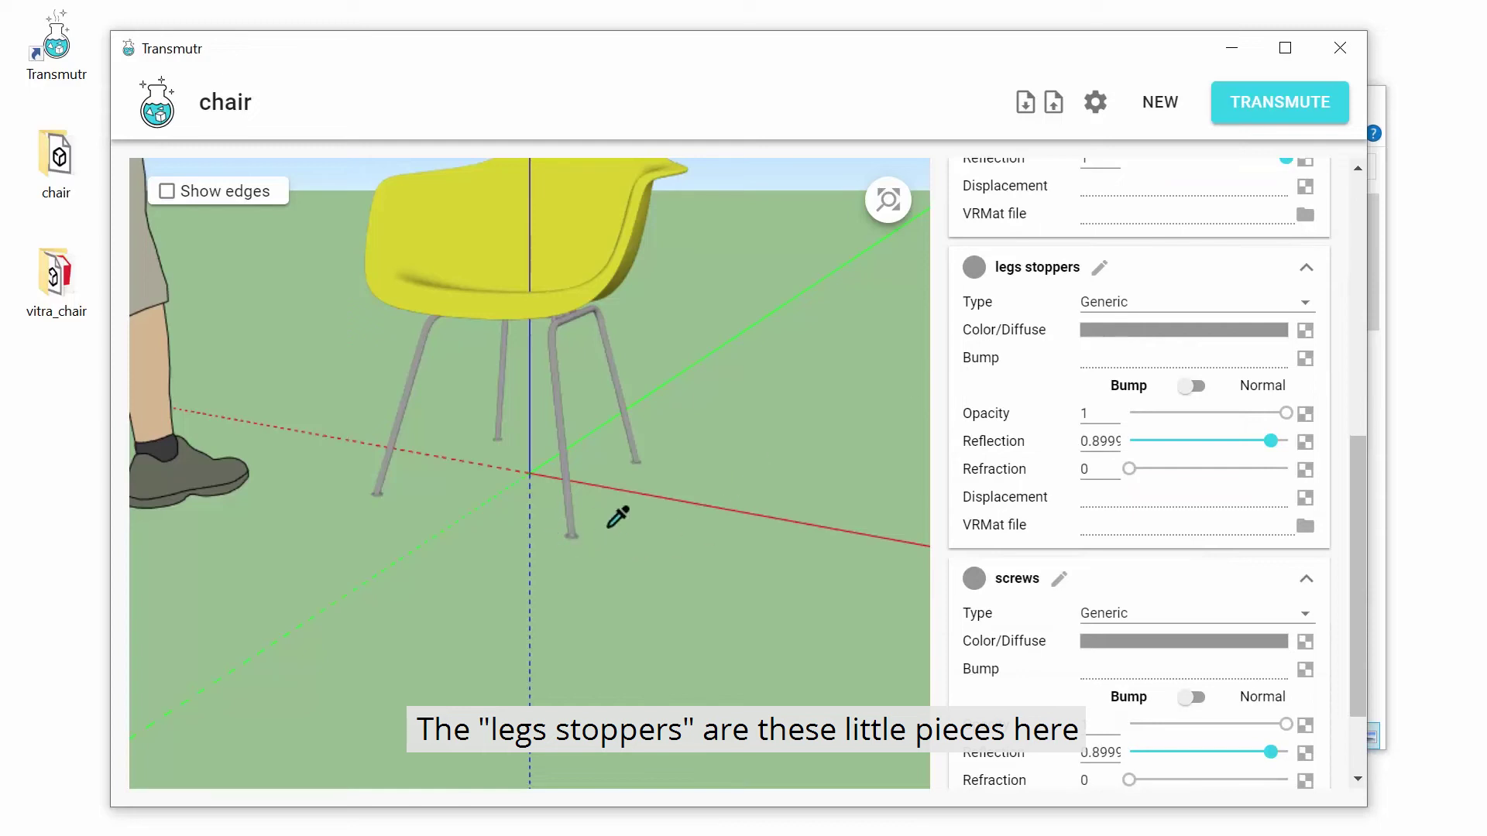
scroll(617, 518, "up", 5)
left_click(657, 647)
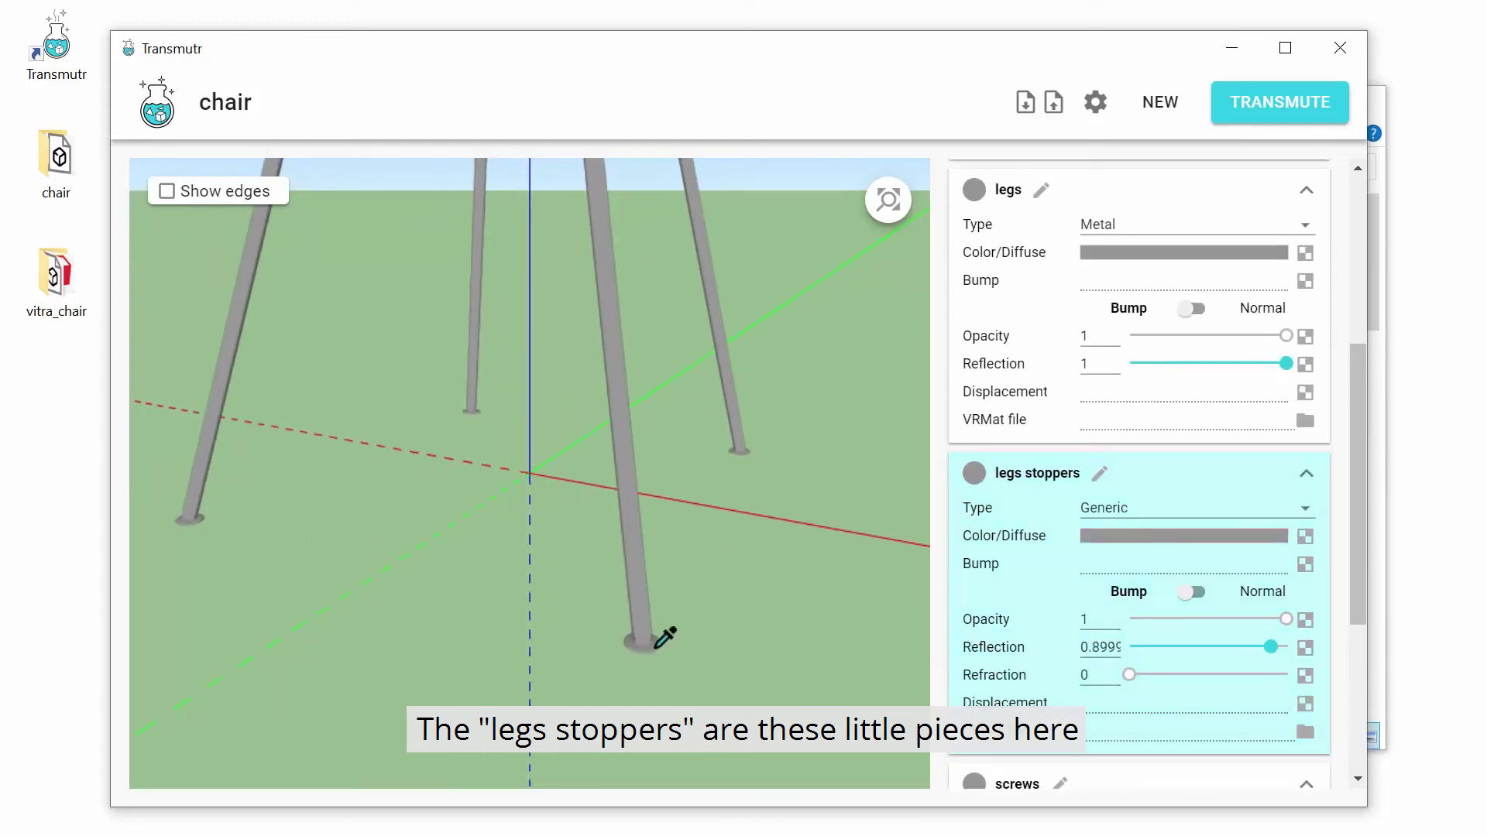
scroll(1069, 592, "down", 2)
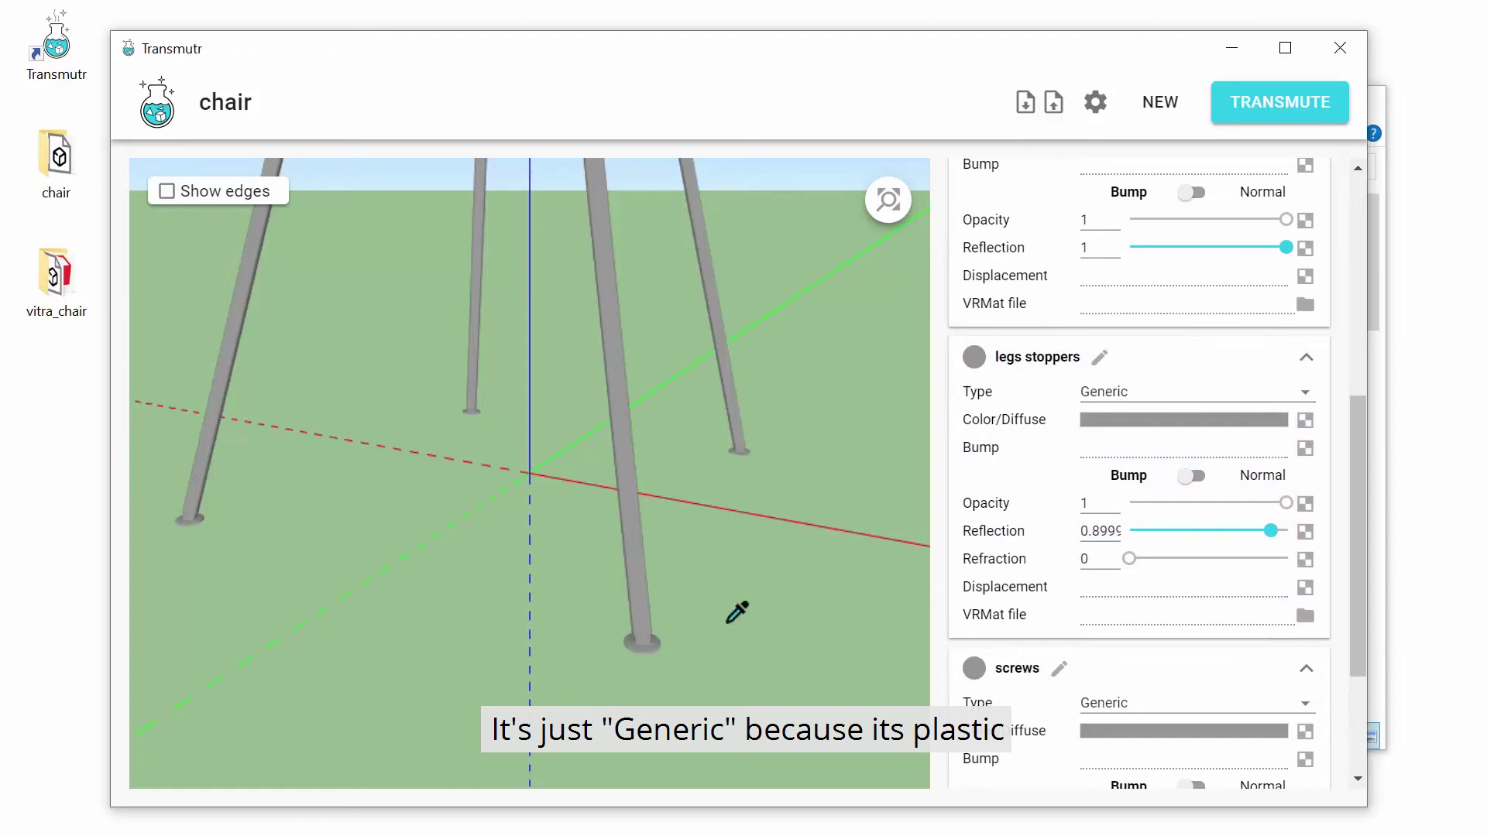
left_click(1105, 421)
left_click_drag(1050, 513, 1031, 550)
left_click(1005, 540)
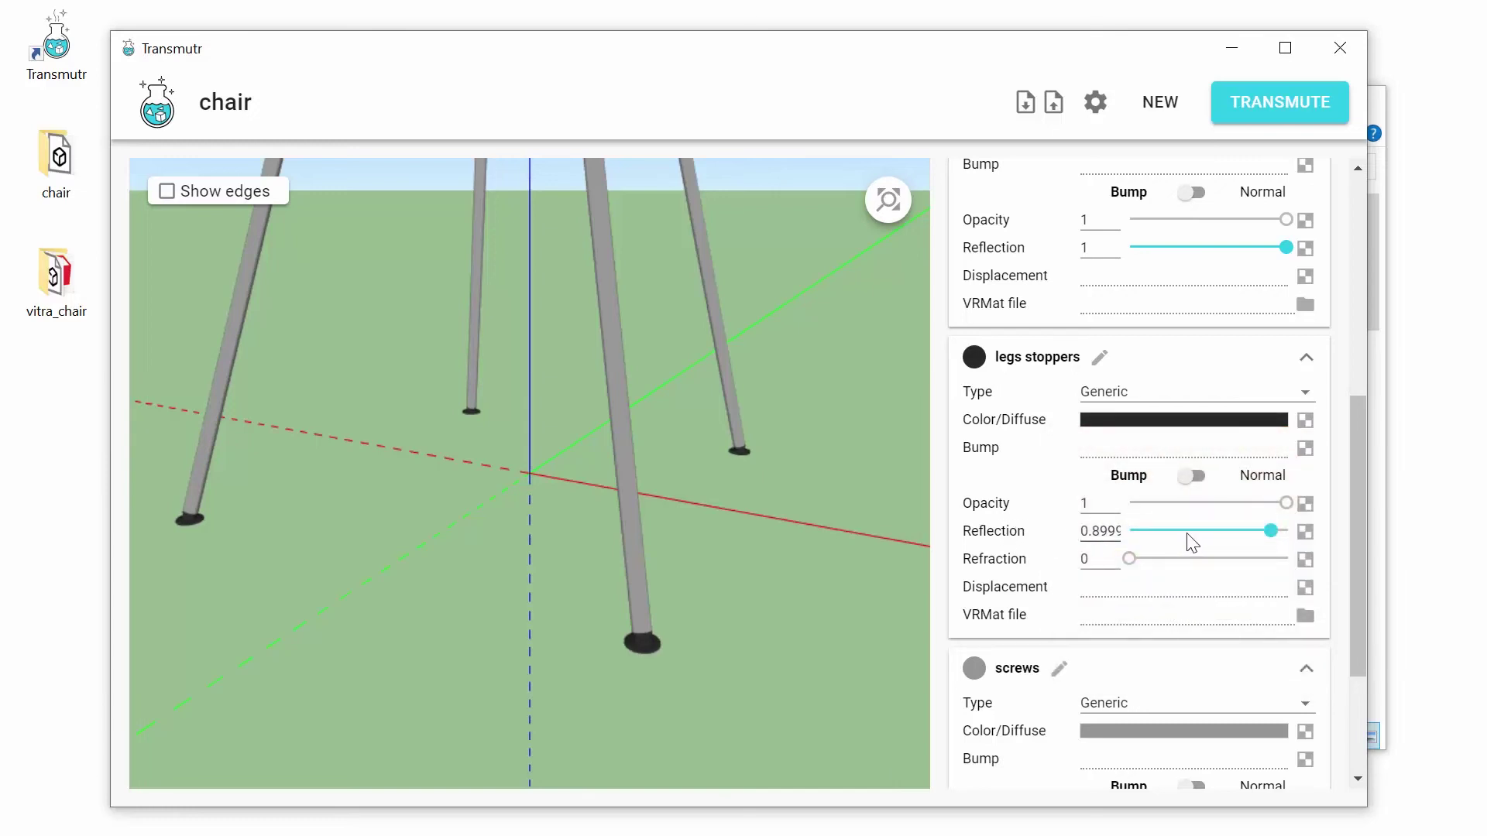
left_click_drag(1258, 531, 1225, 535)
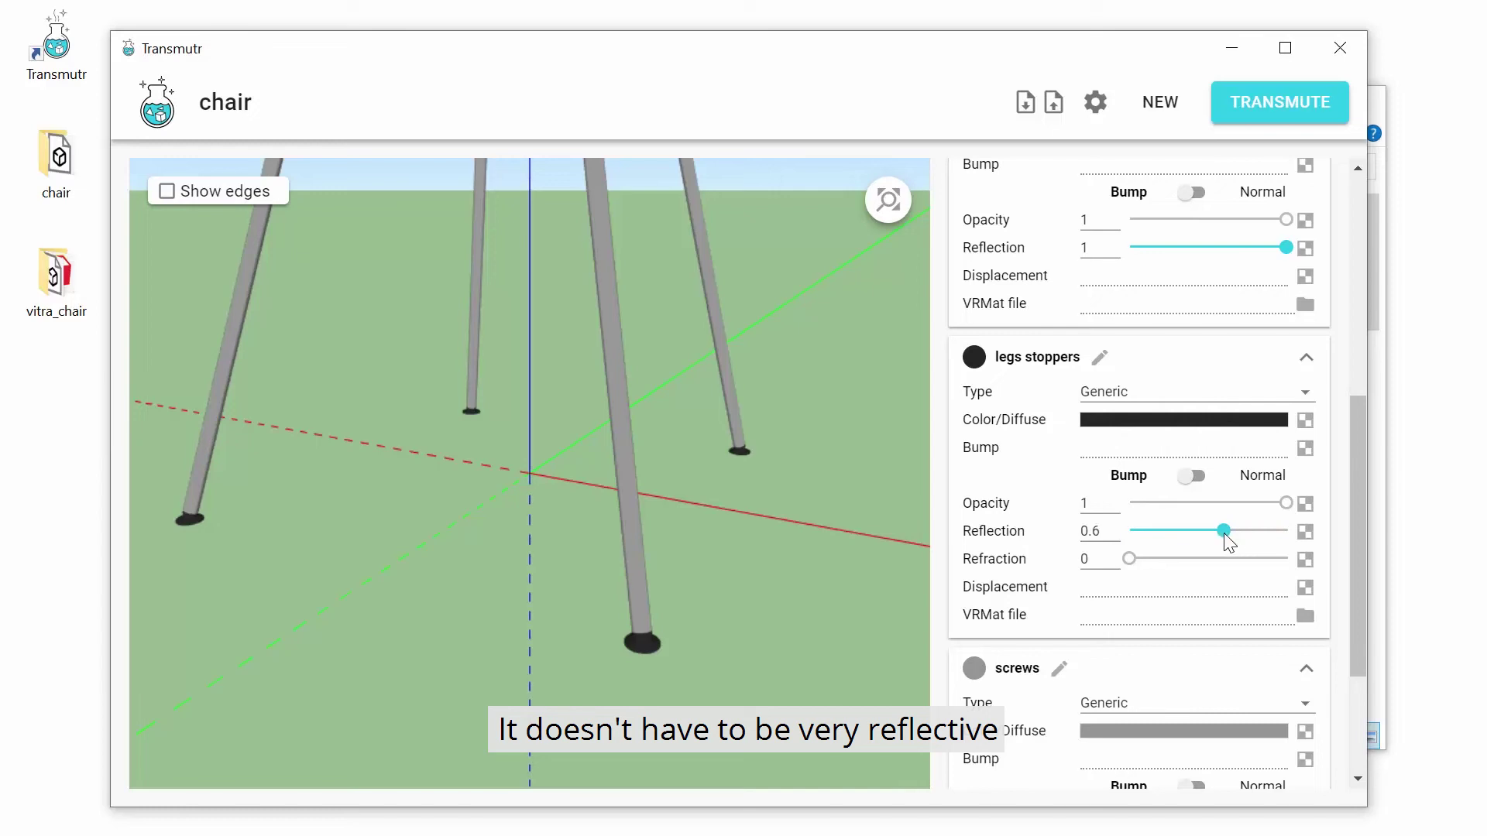
Step: Eyedrop a screw and make the screws material Metal with reflection 0.7
scroll(949, 440, "down", 3)
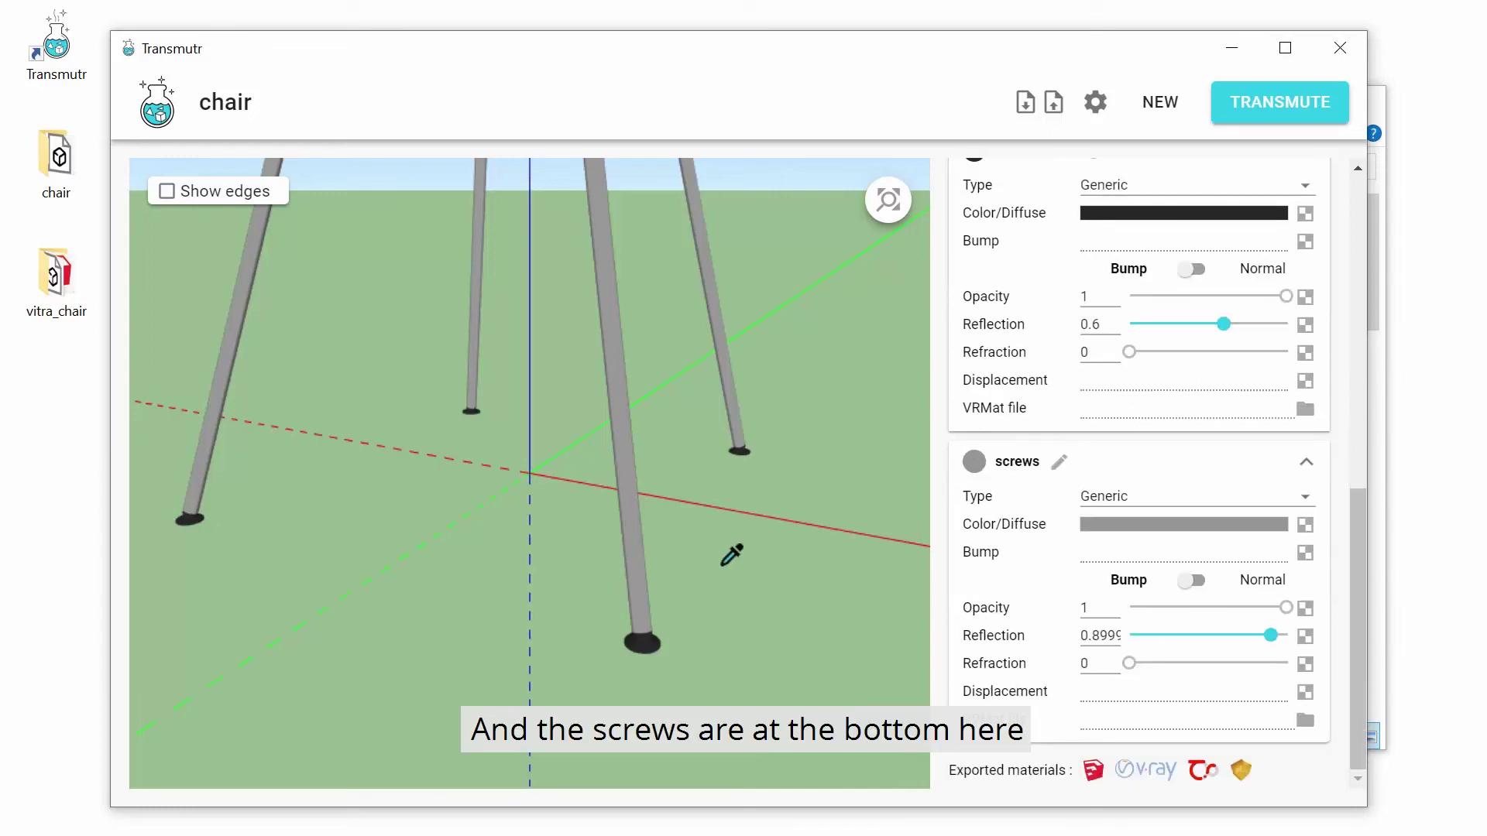
scroll(647, 435, "down", 3)
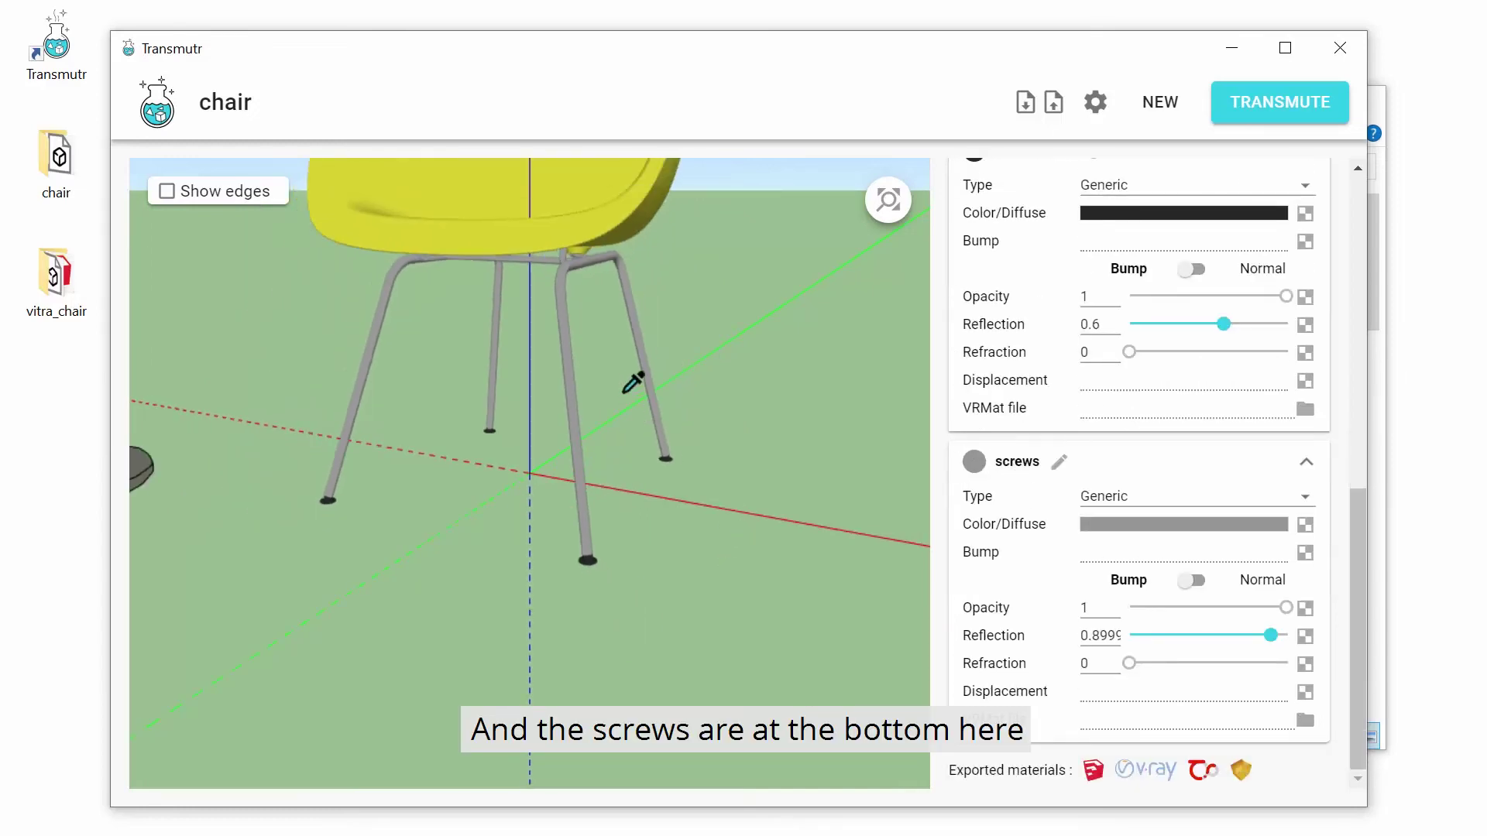
left_click_drag(633, 382, 550, 234)
scroll(574, 206, "up", 3)
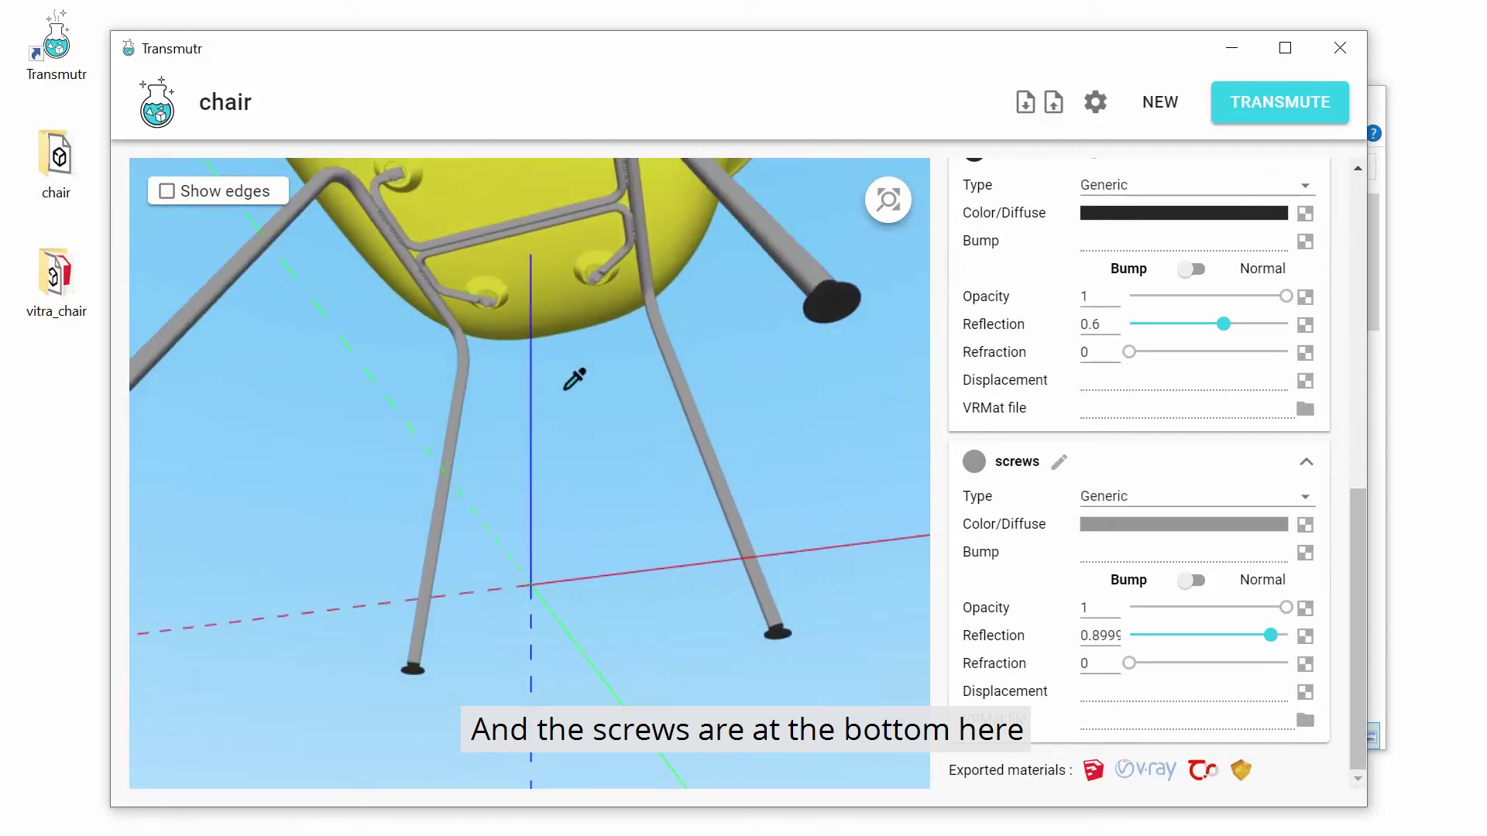
scroll(601, 322, "up", 5)
scroll(627, 304, "up", 3)
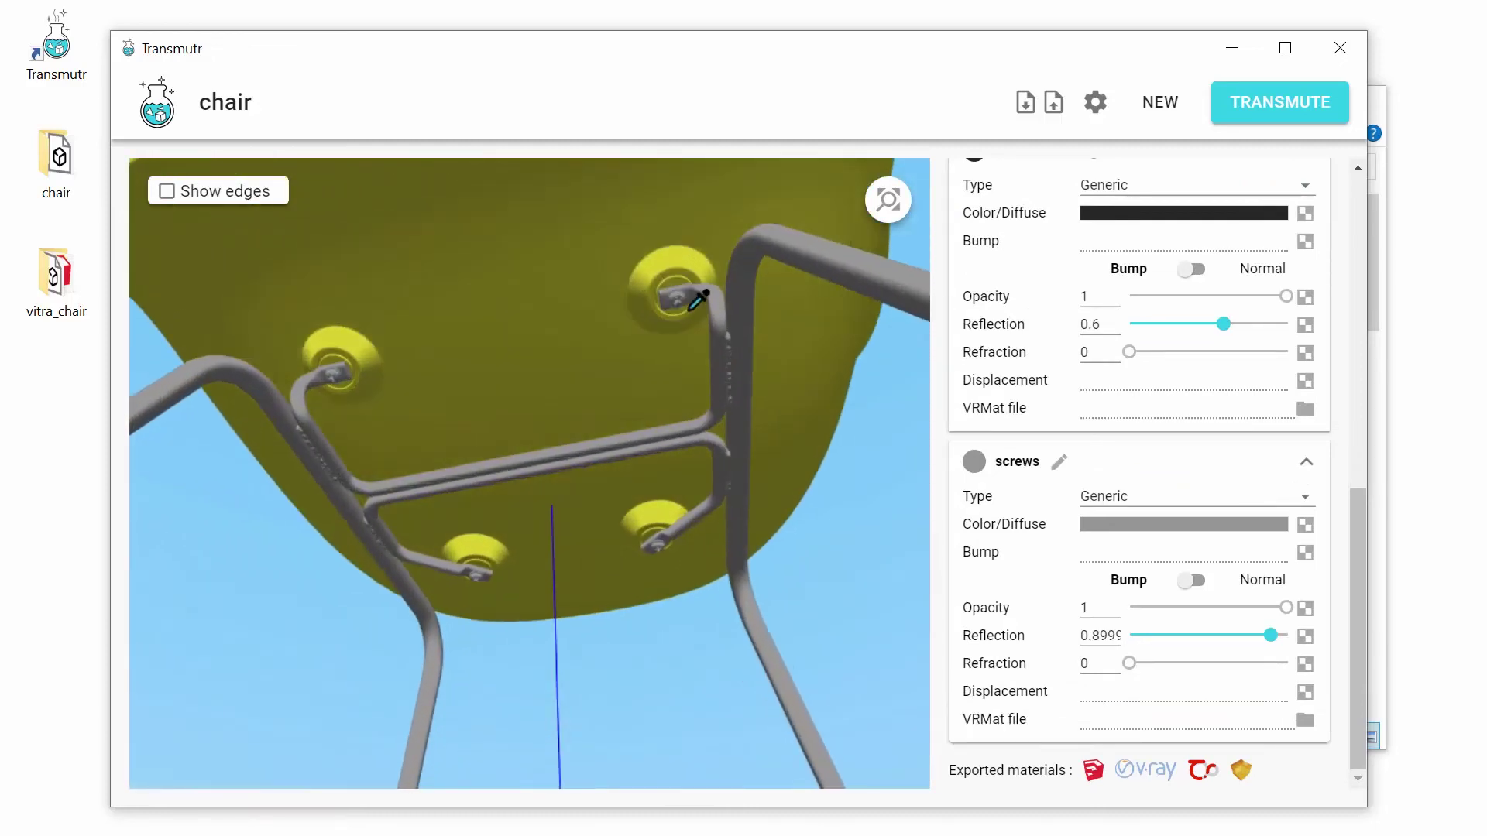
left_click(681, 293)
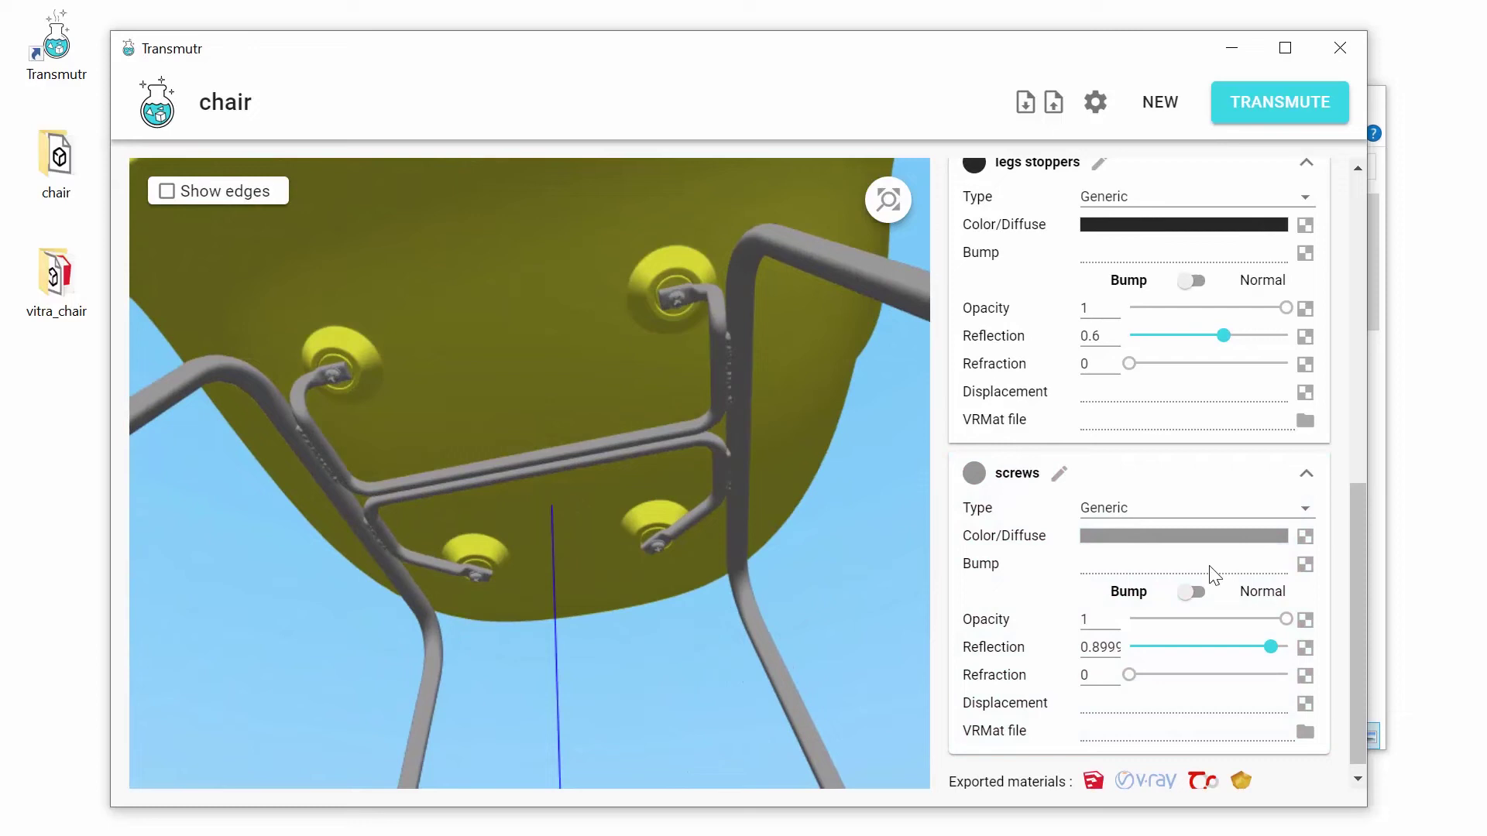
left_click(1168, 507)
left_click(1150, 537)
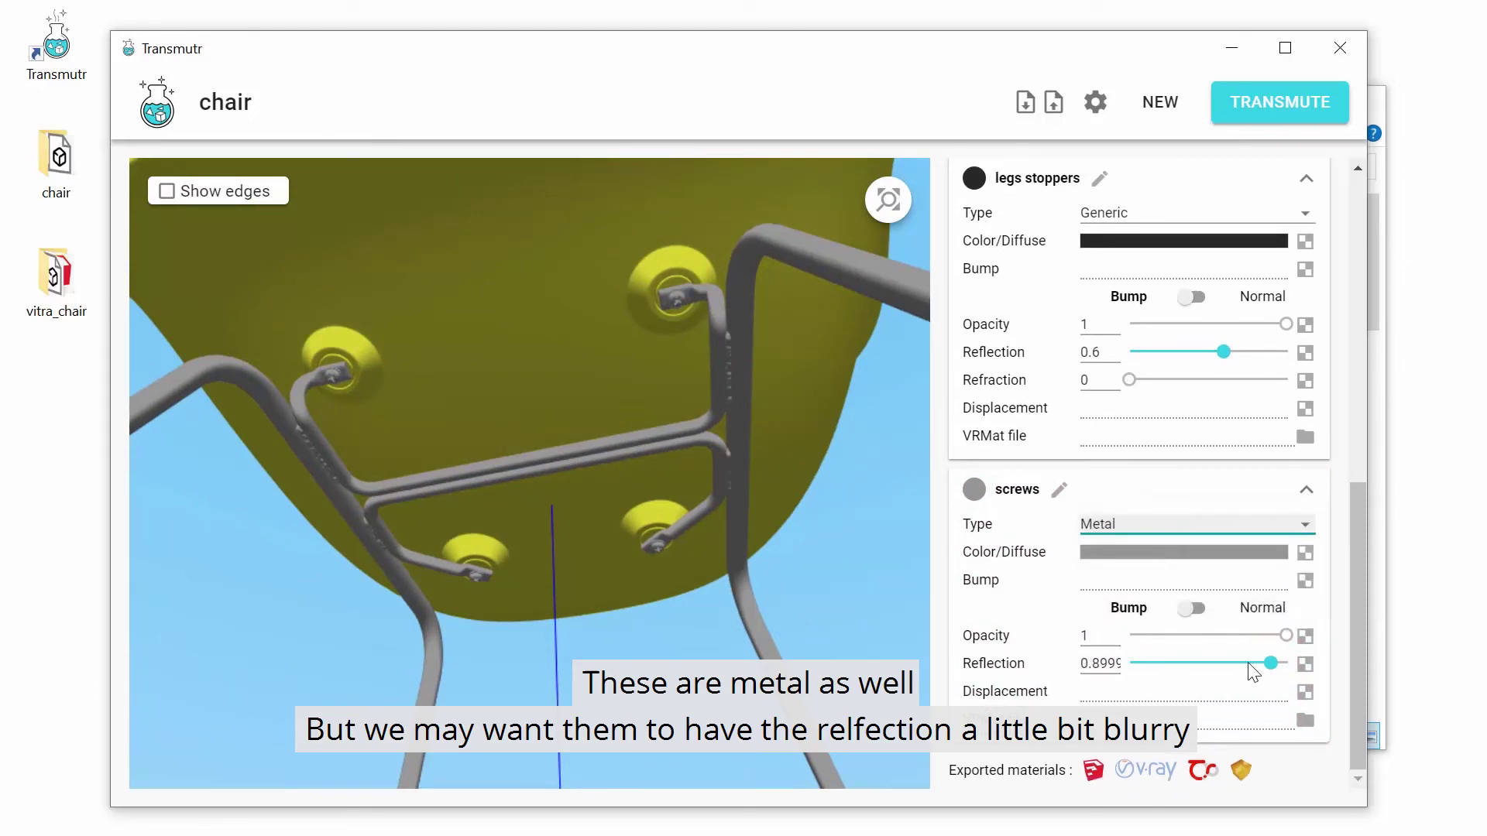
left_click_drag(1268, 663, 1247, 669)
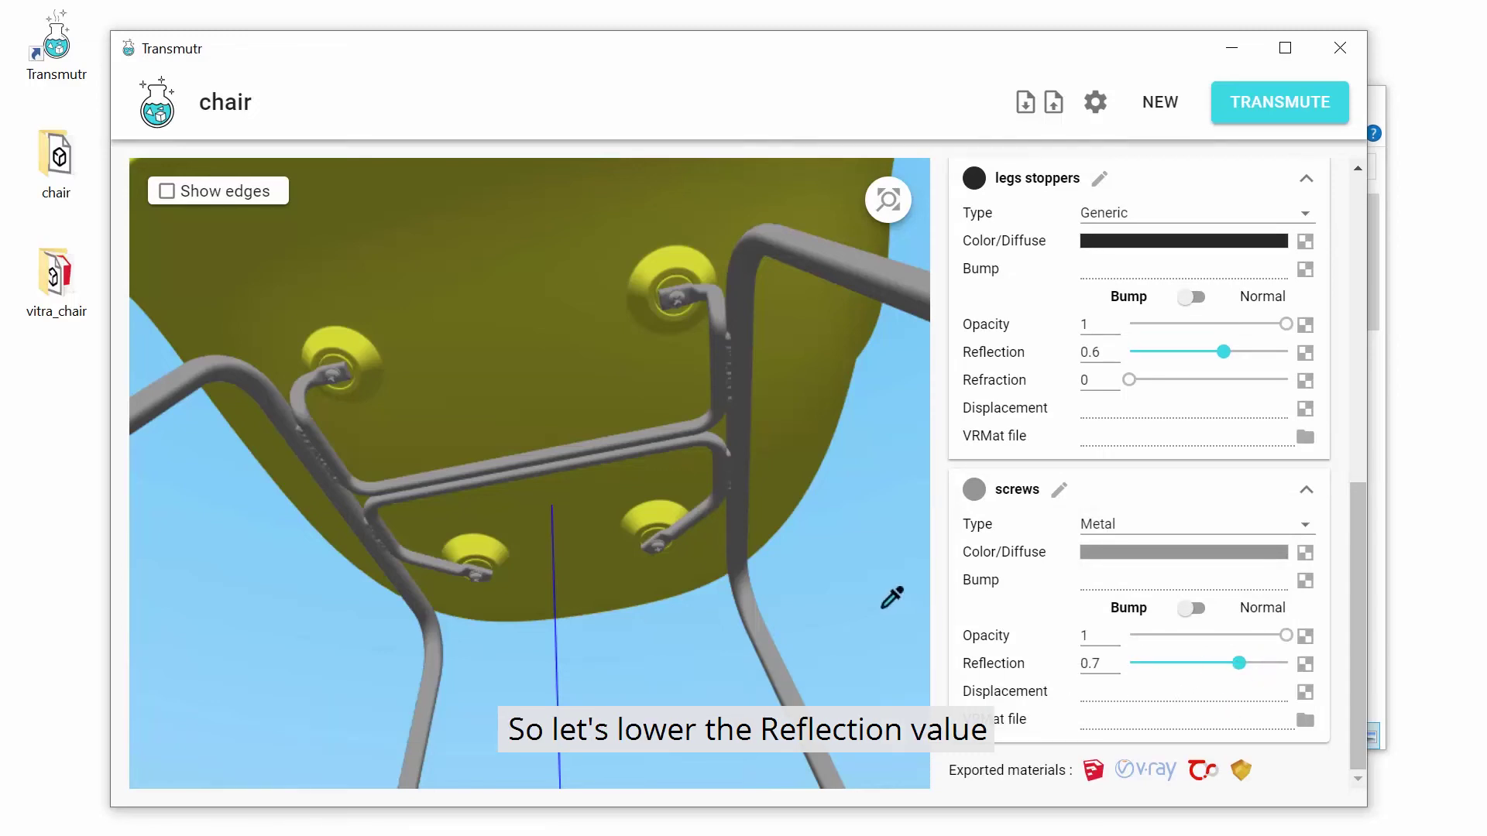
Step: Transmute the chair and save it as chair.skp
left_click_drag(681, 346, 671, 609)
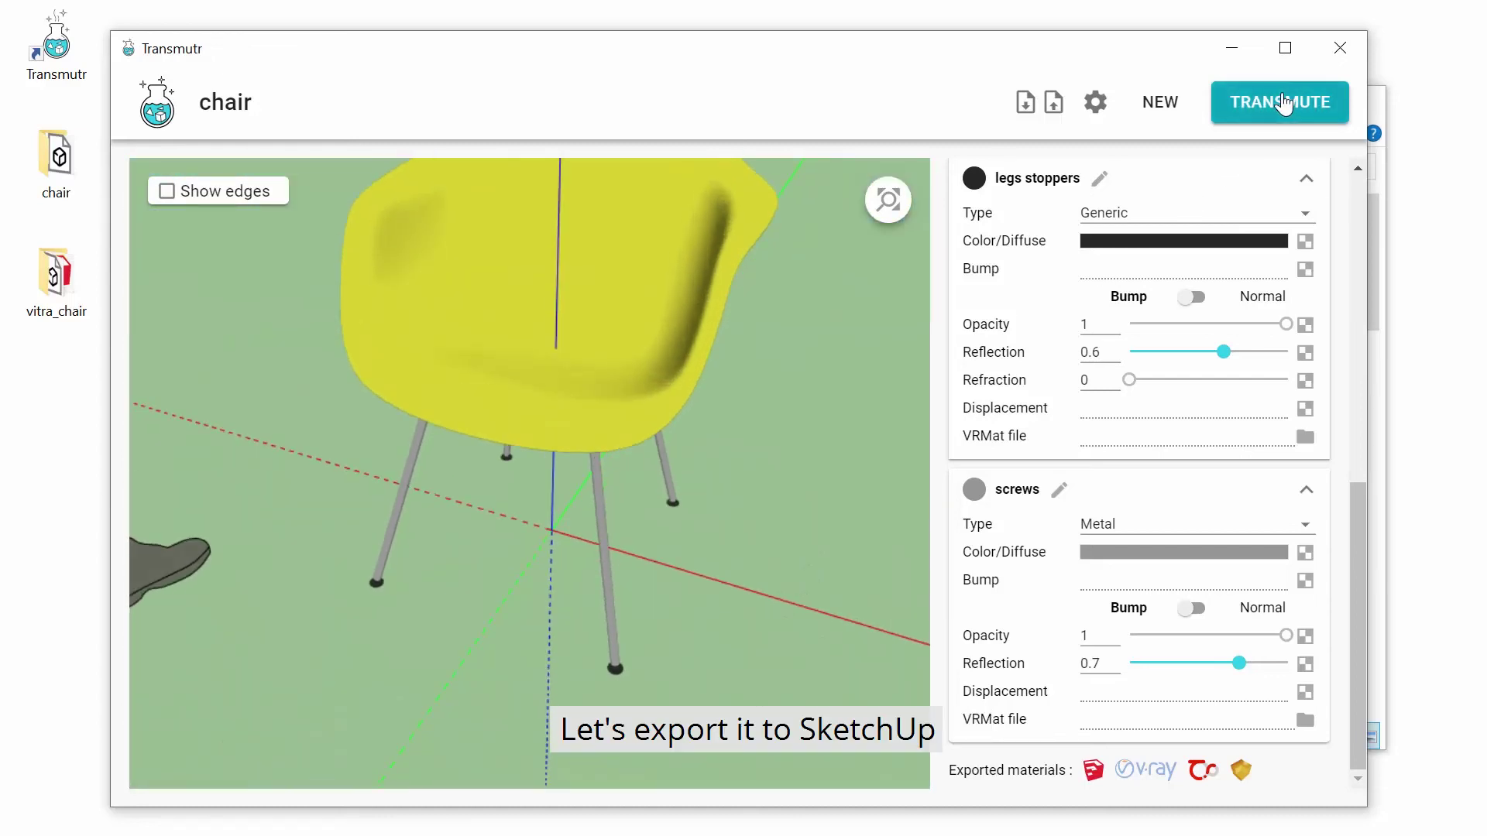
left_click(1283, 102)
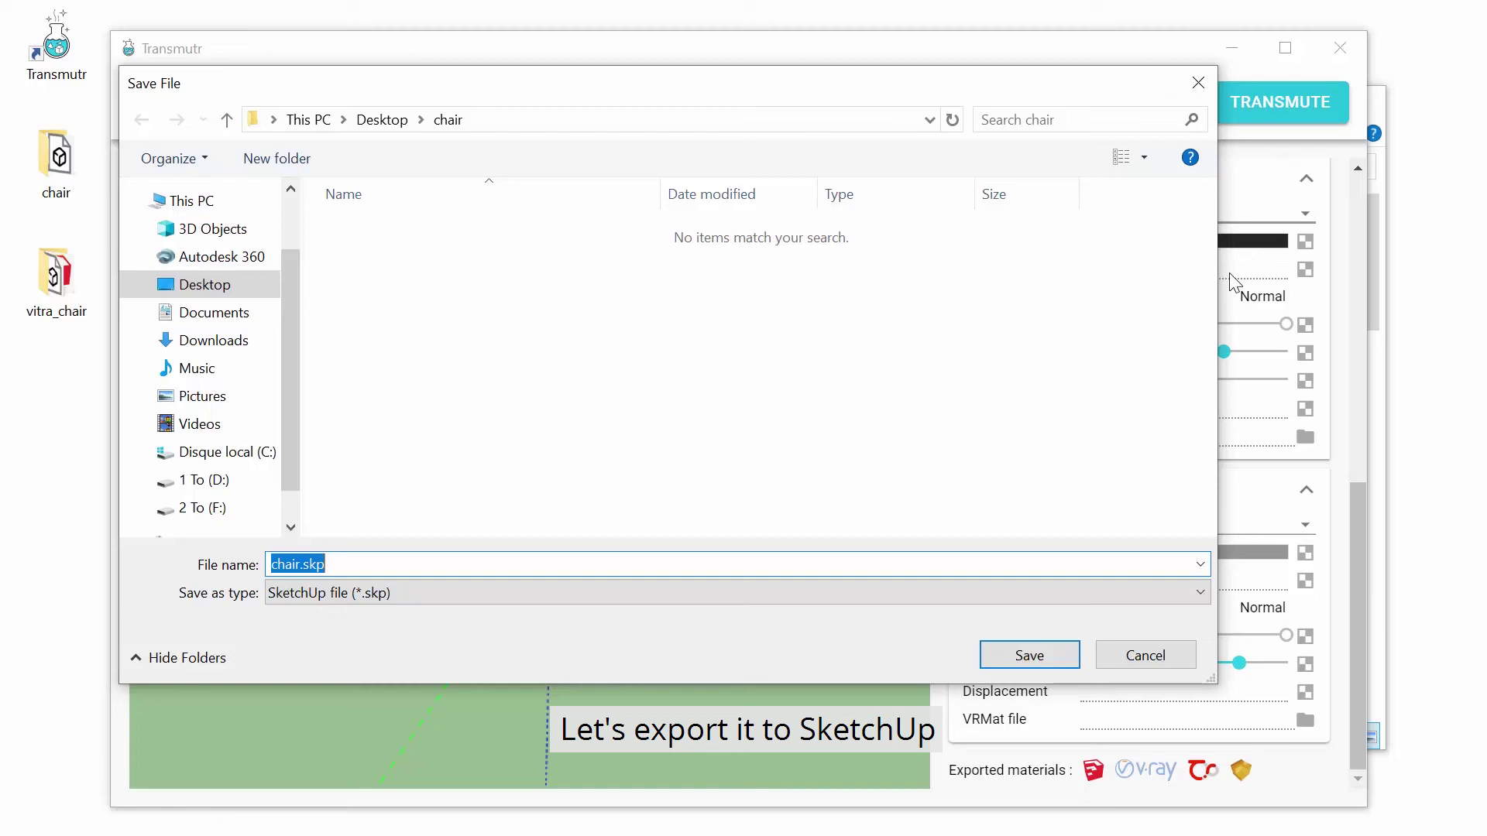
left_click(1015, 658)
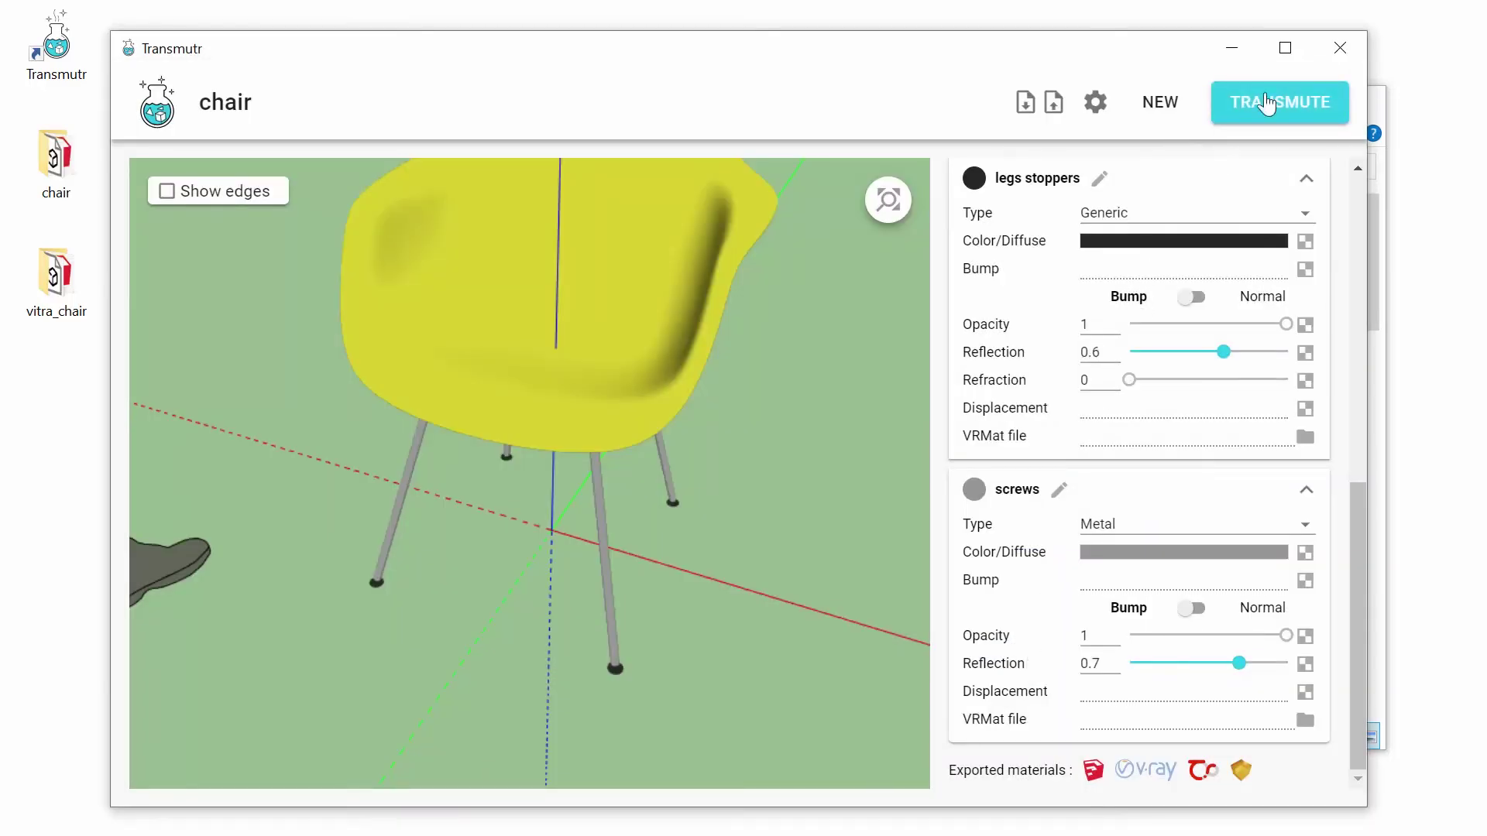
Step: Close Transmutr and open chair.skp from the Desktop chair folder in SketchUp
left_click(1340, 47)
left_click(596, 168)
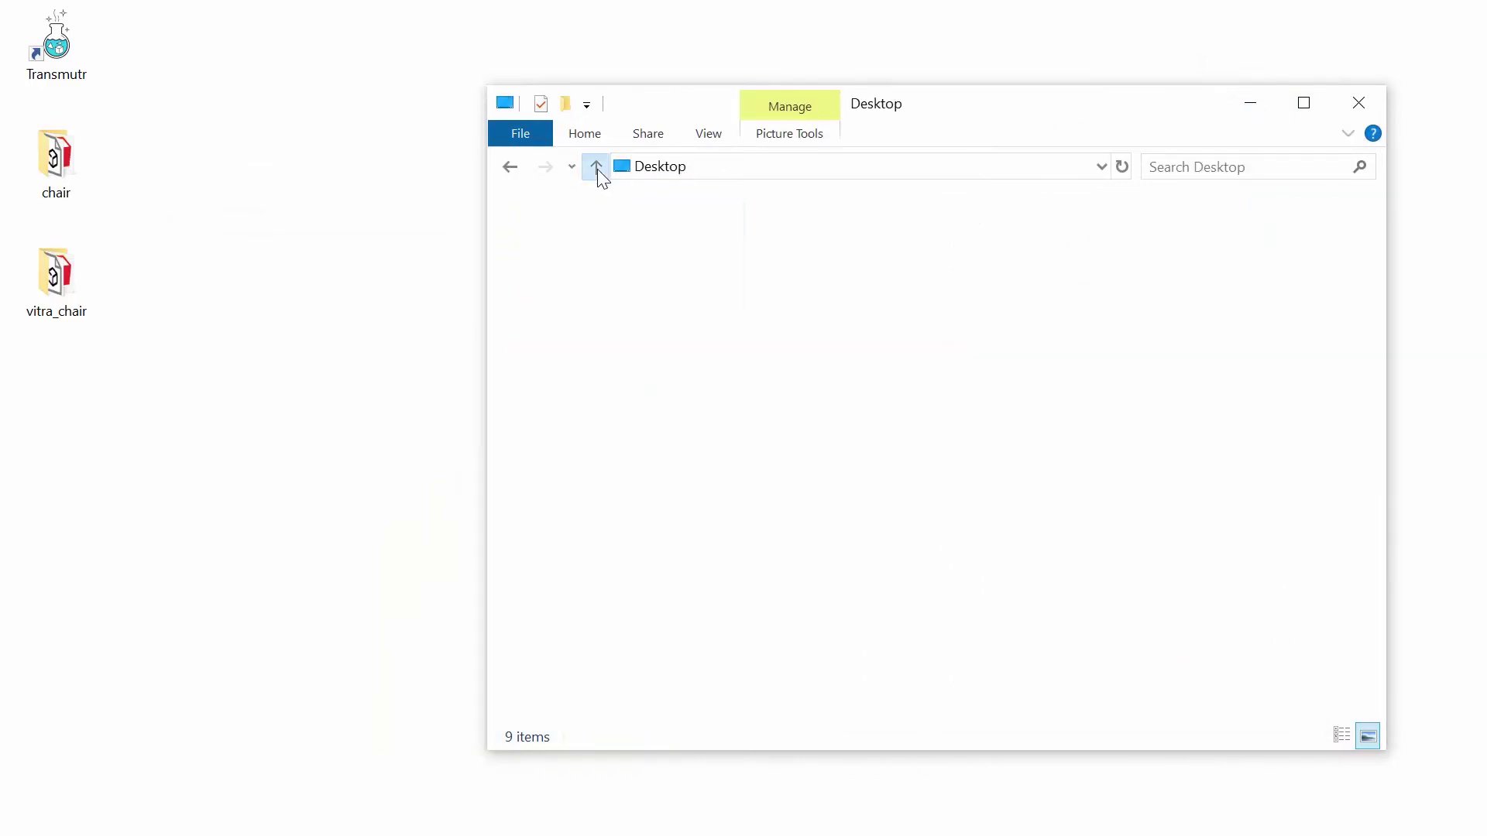
double_click(858, 498)
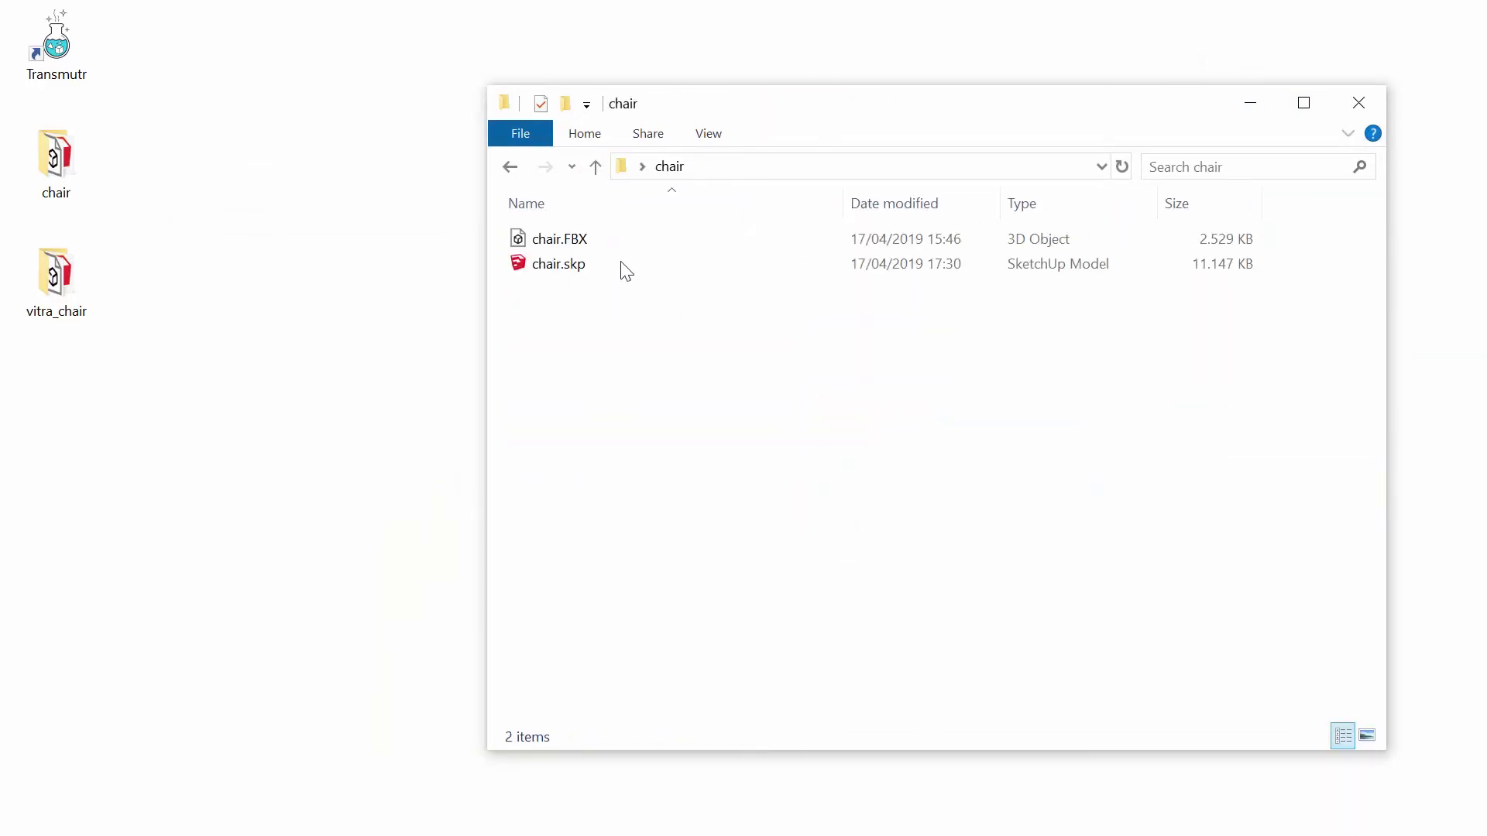
left_click(560, 277)
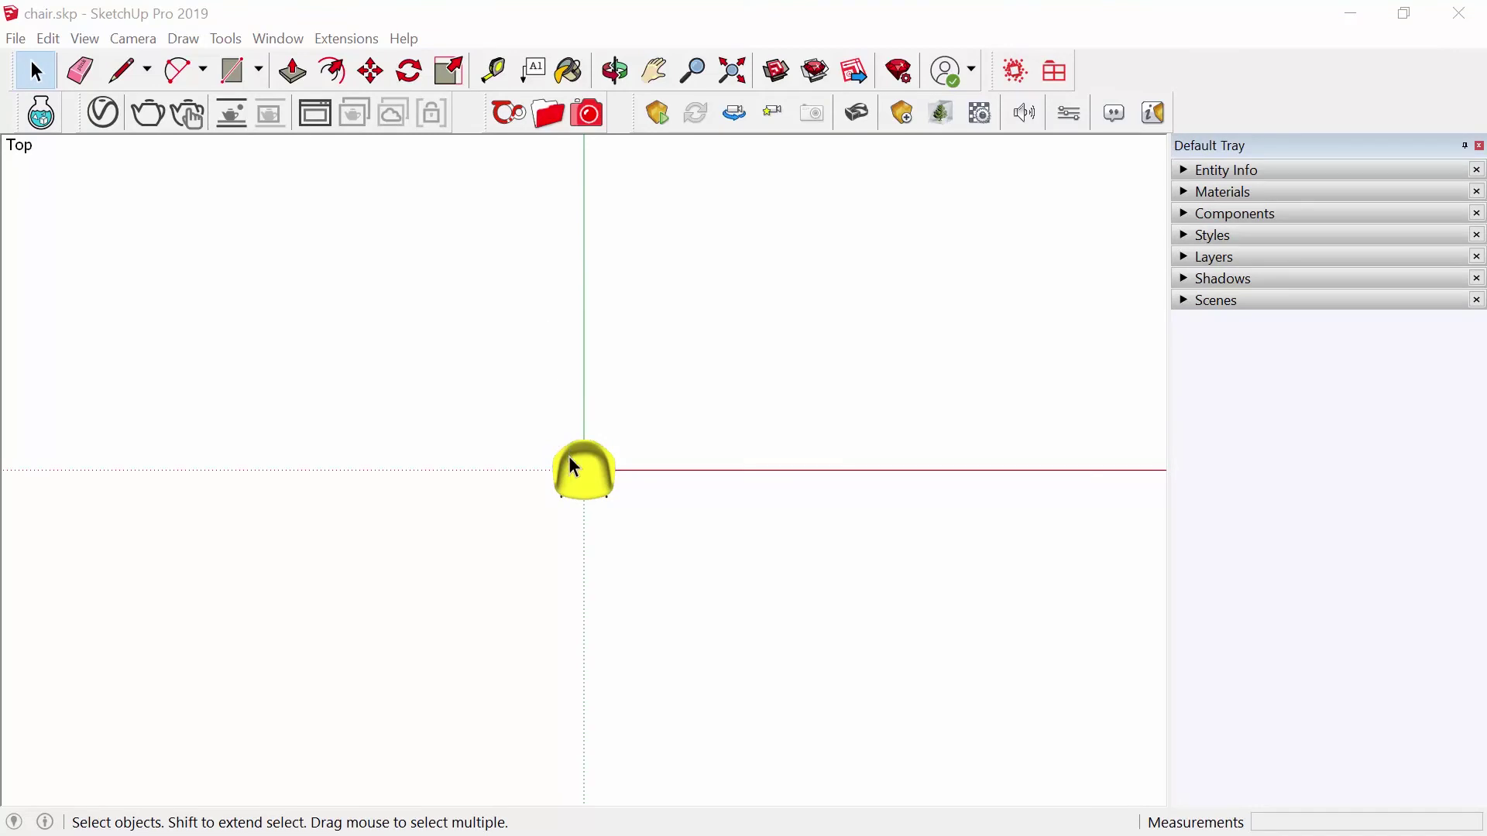
Step: Orbit out of Top view to a frontal 3D view of the chair
middle_click_drag(542, 418, 485, 309)
scroll(703, 629, "up", 5)
scroll(704, 629, "up", 5)
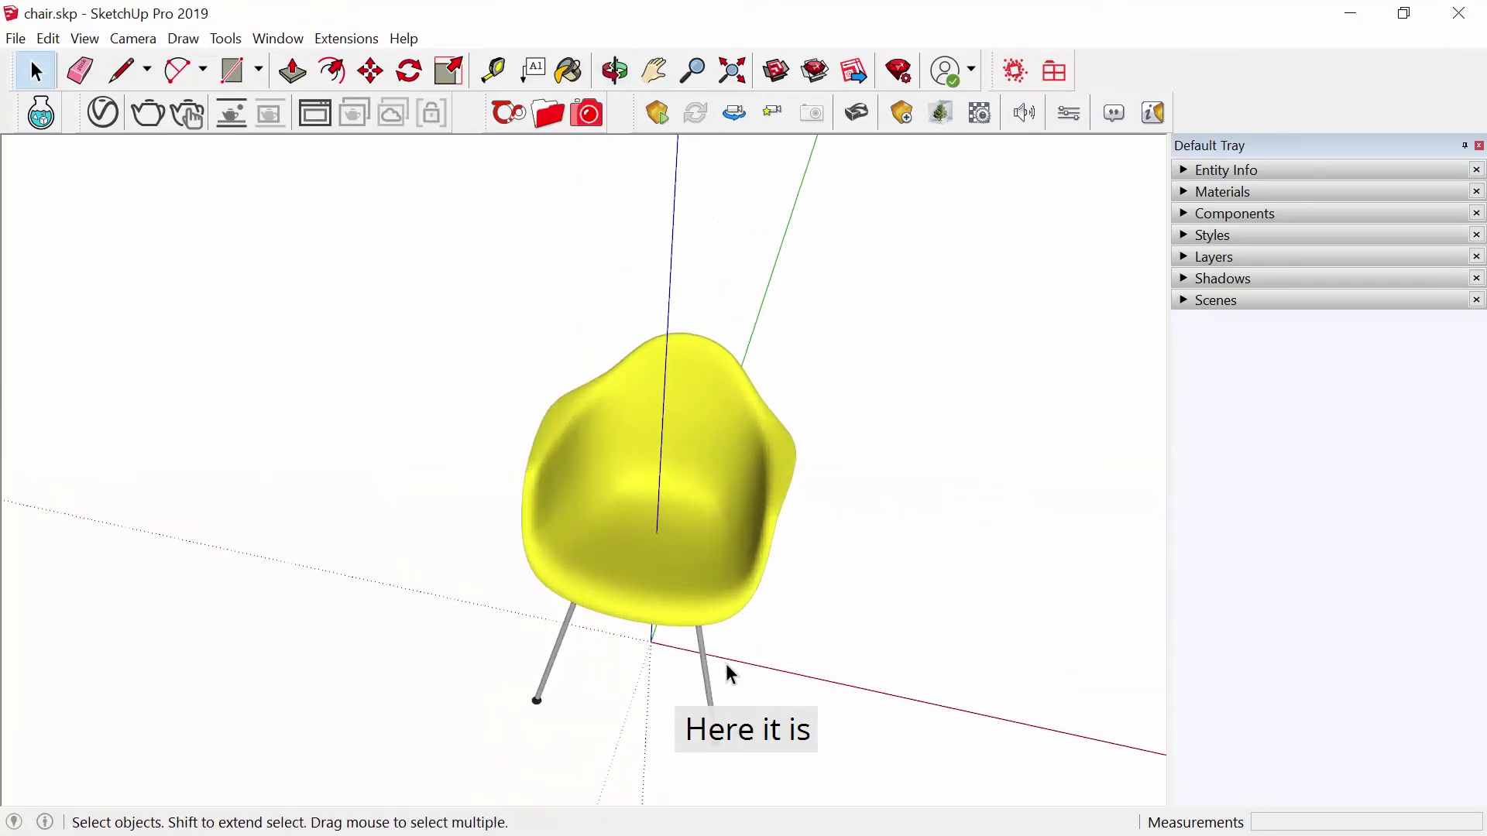
middle_click_drag(697, 638, 675, 180)
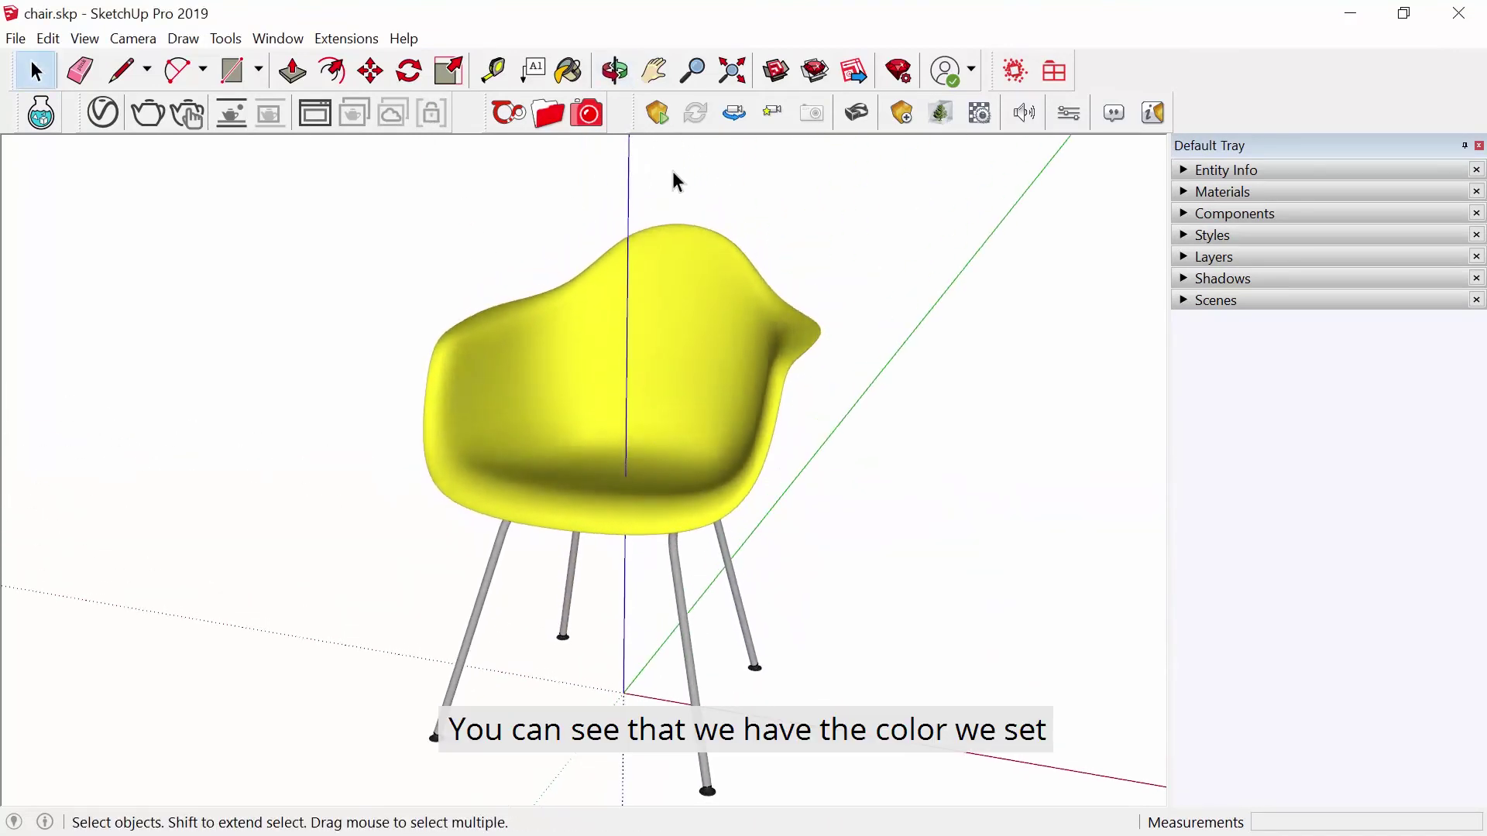
Step: Review the chair_legs, stoppers, seat and screws materials in the V-Ray Asset Editor, then close it
left_click(96, 118)
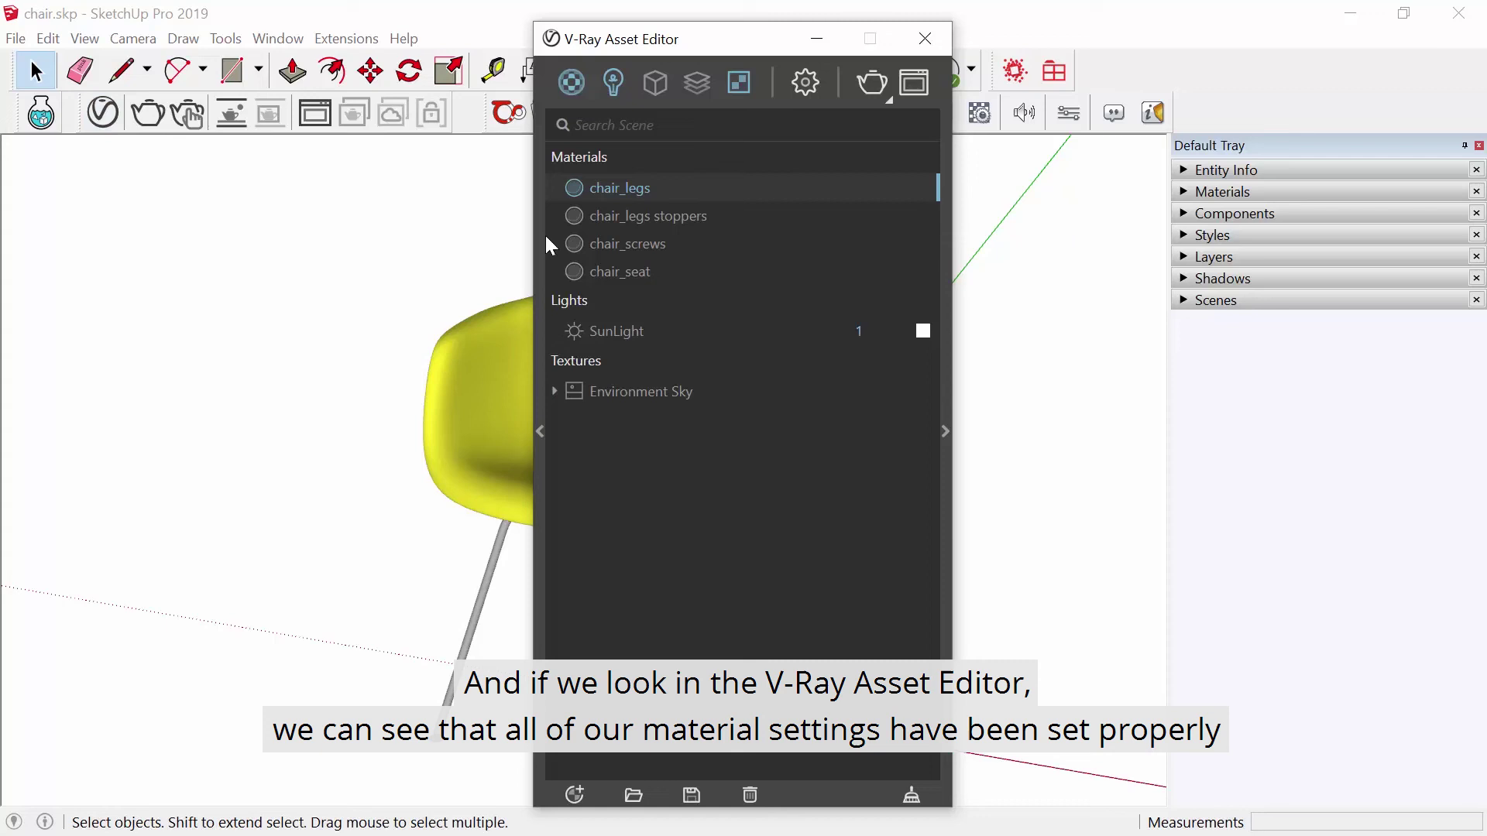
left_click(945, 245)
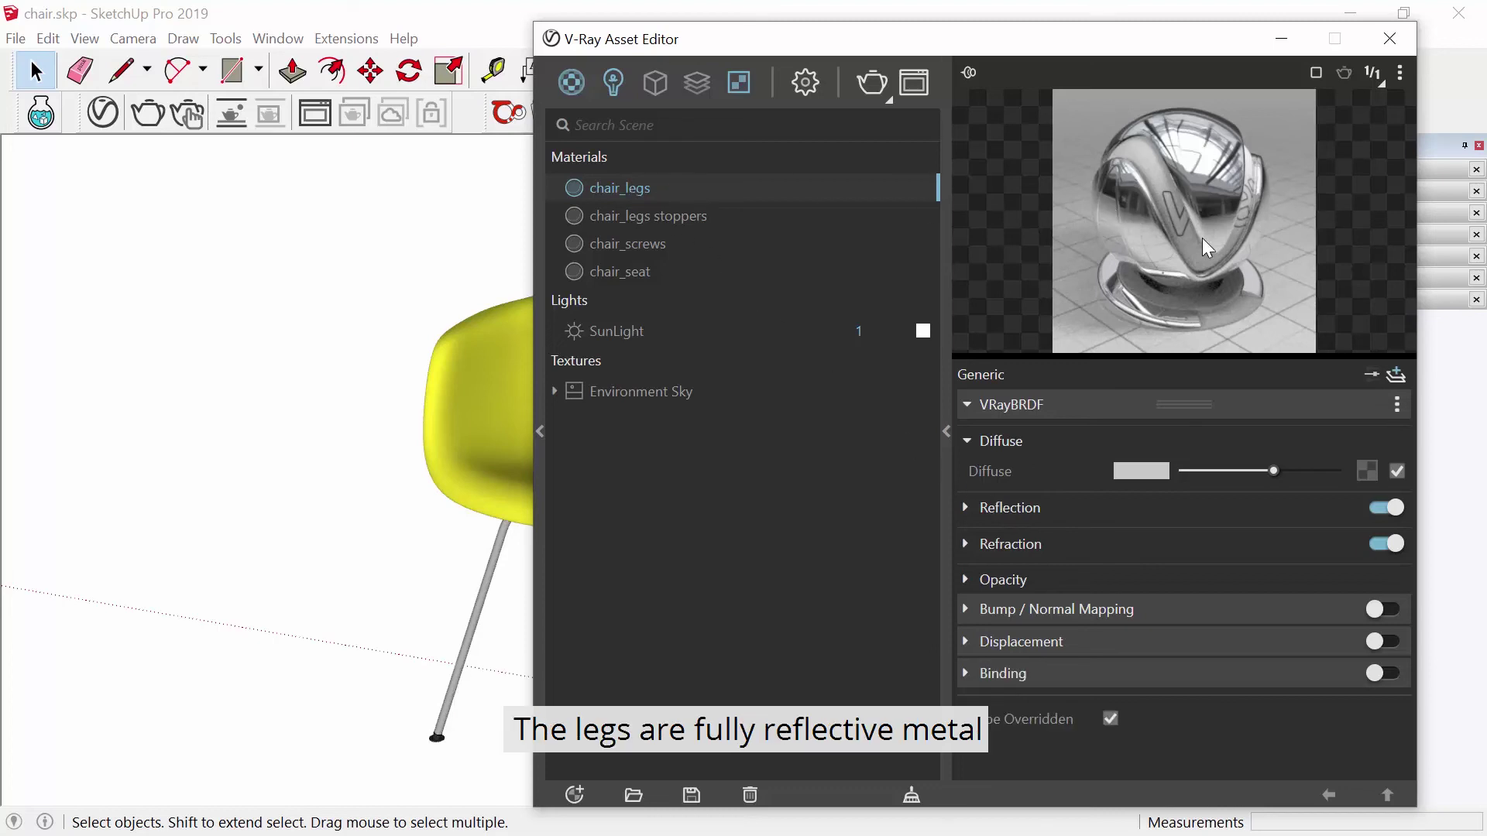
left_click(680, 217)
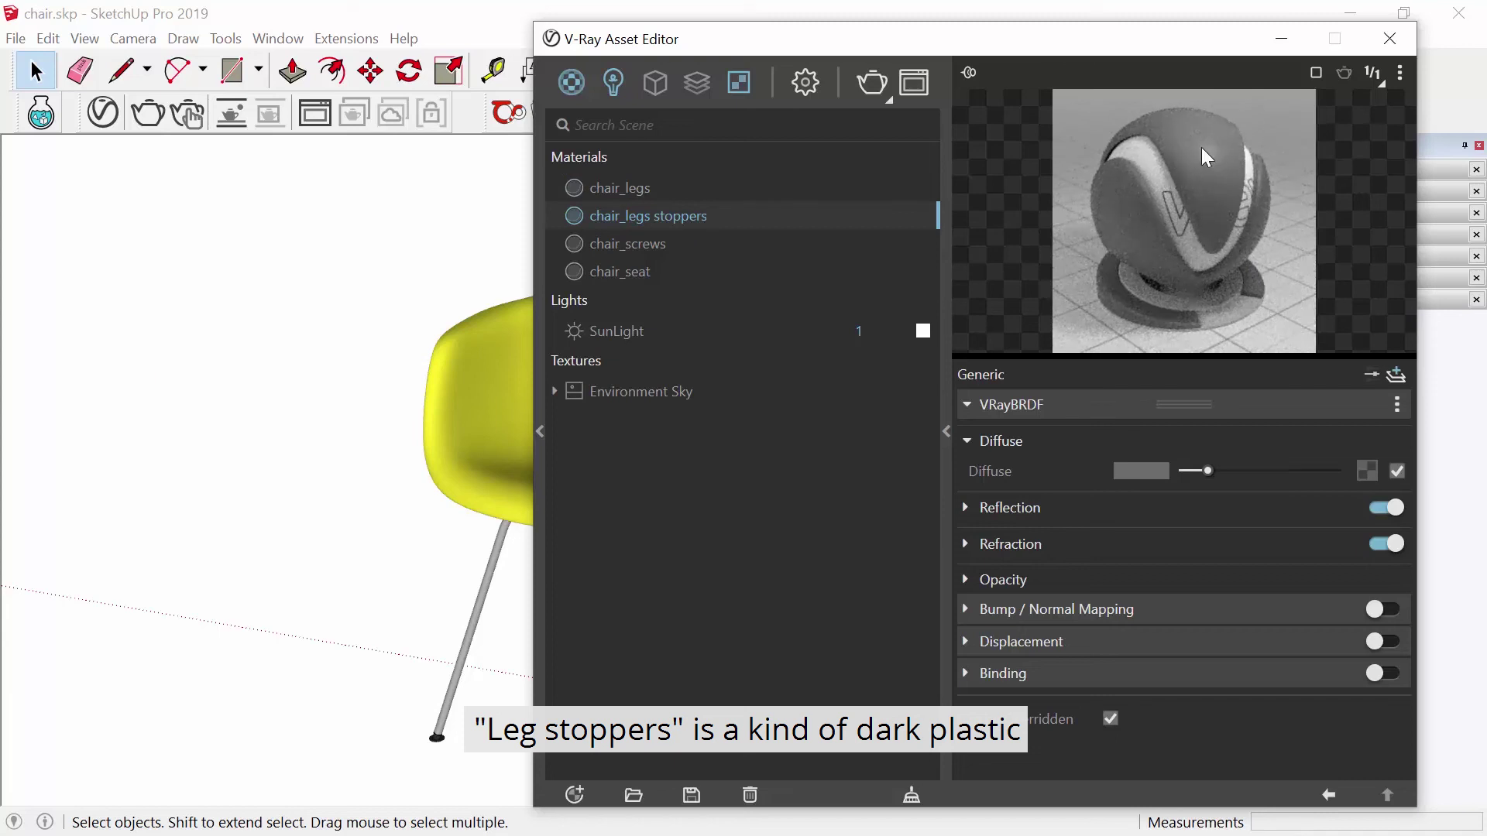
left_click(626, 271)
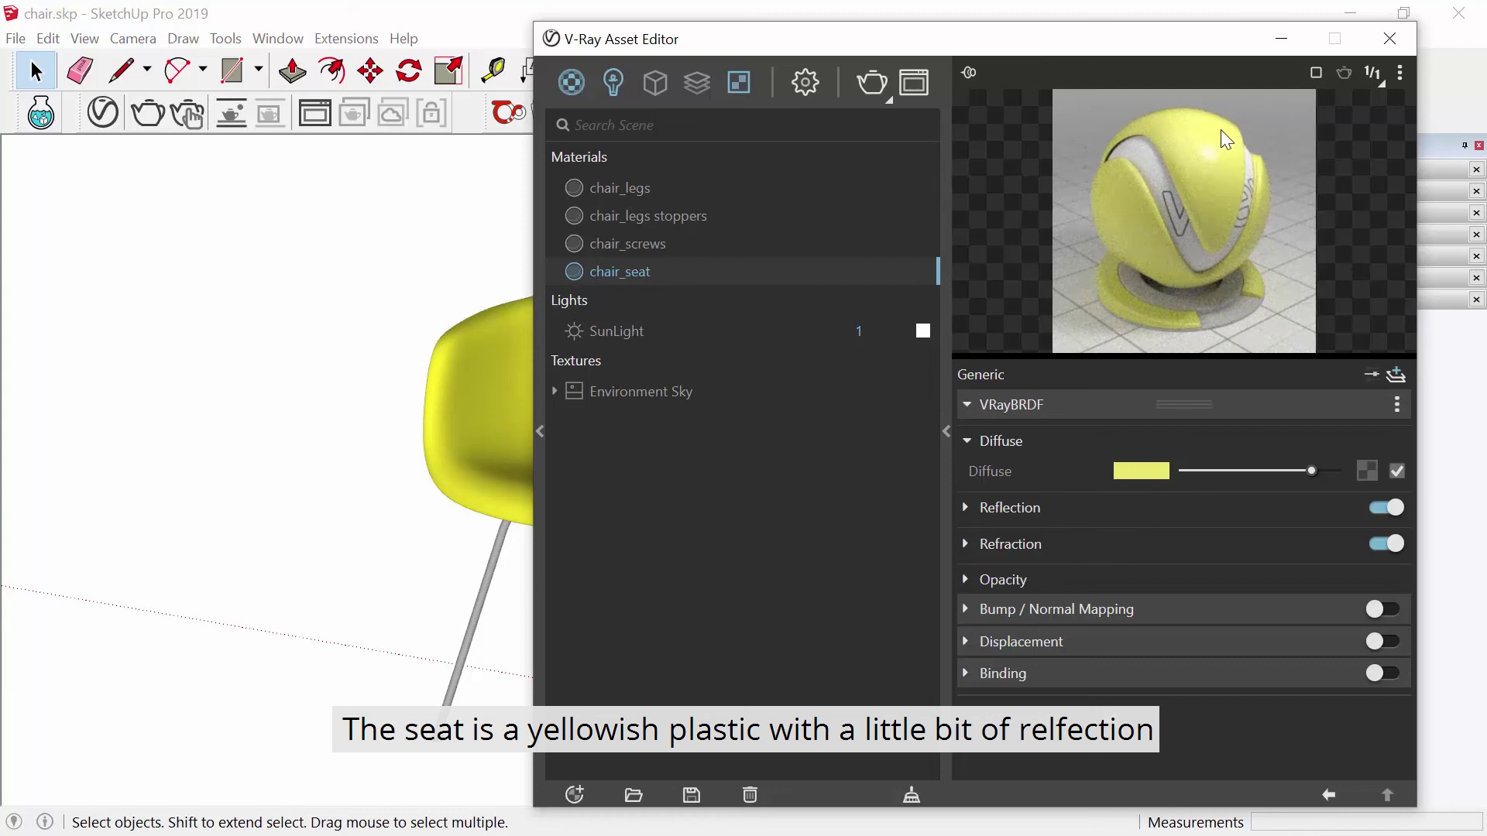
left_click(675, 237)
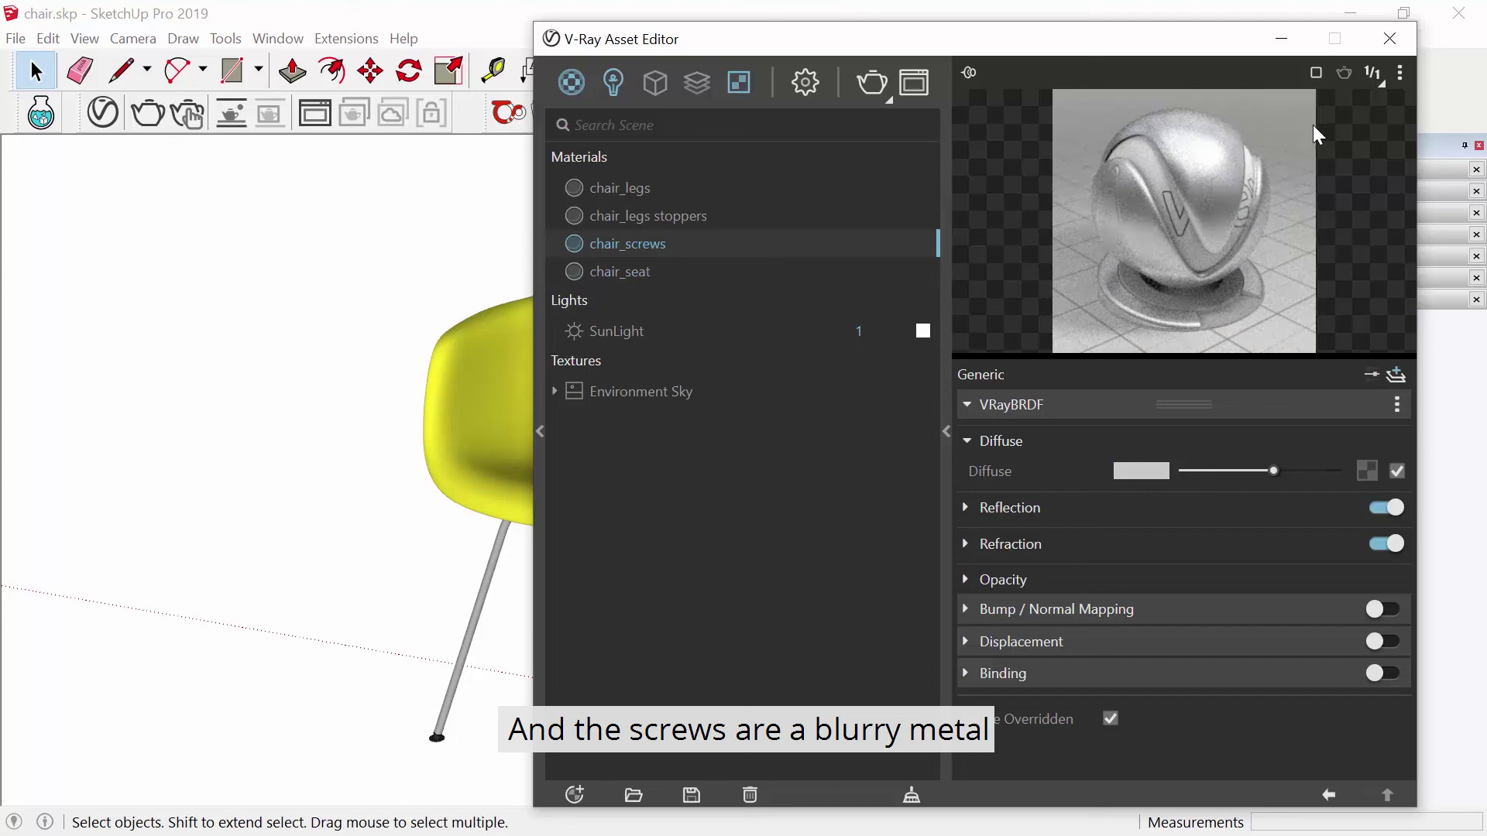
left_click(1391, 39)
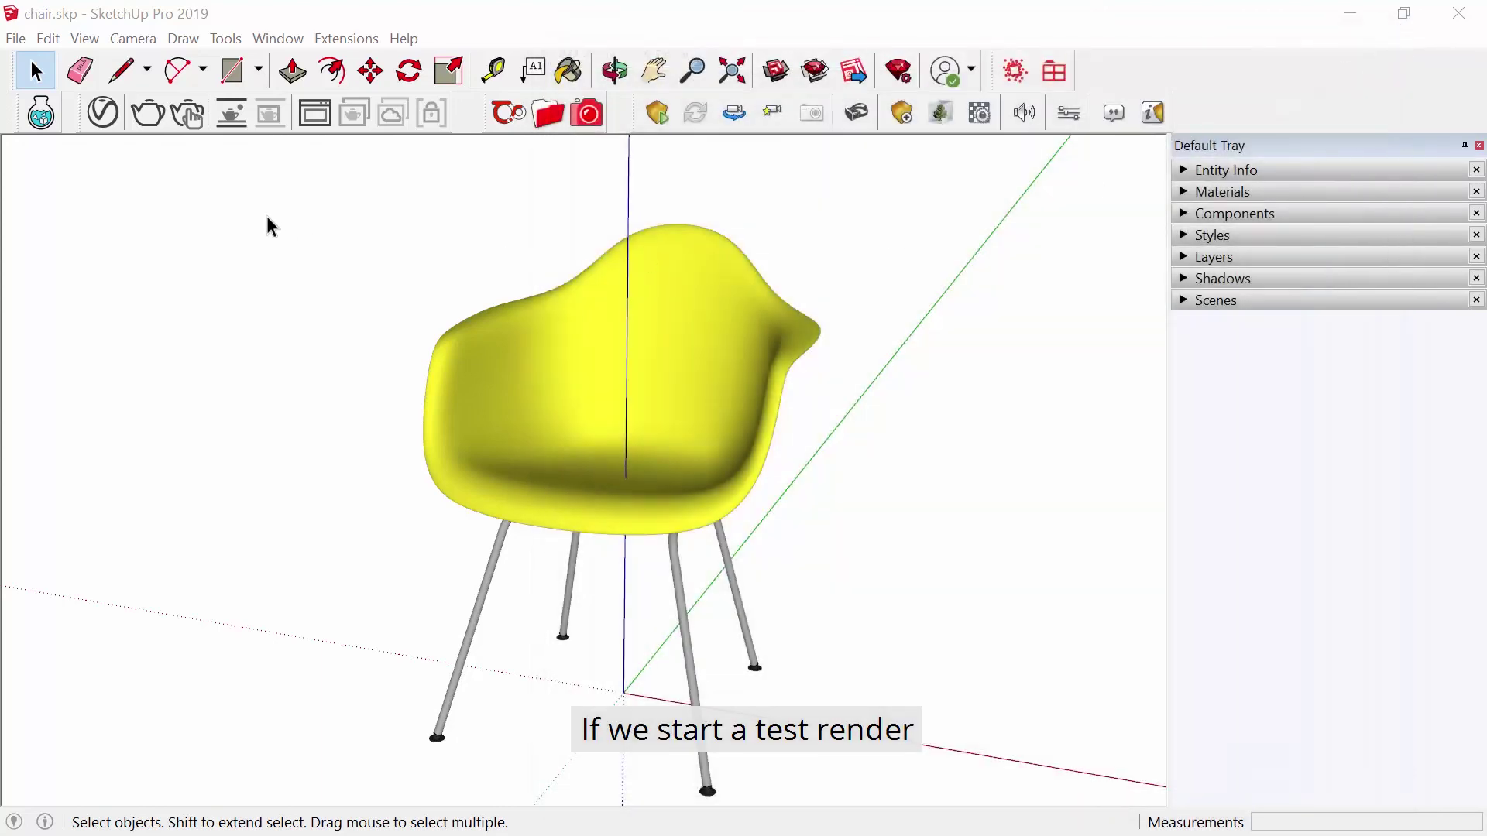
Step: Render the chair interactively in V-Ray, orbit from the metal legs up to the yellow seat, then stop and close the render
left_click(186, 118)
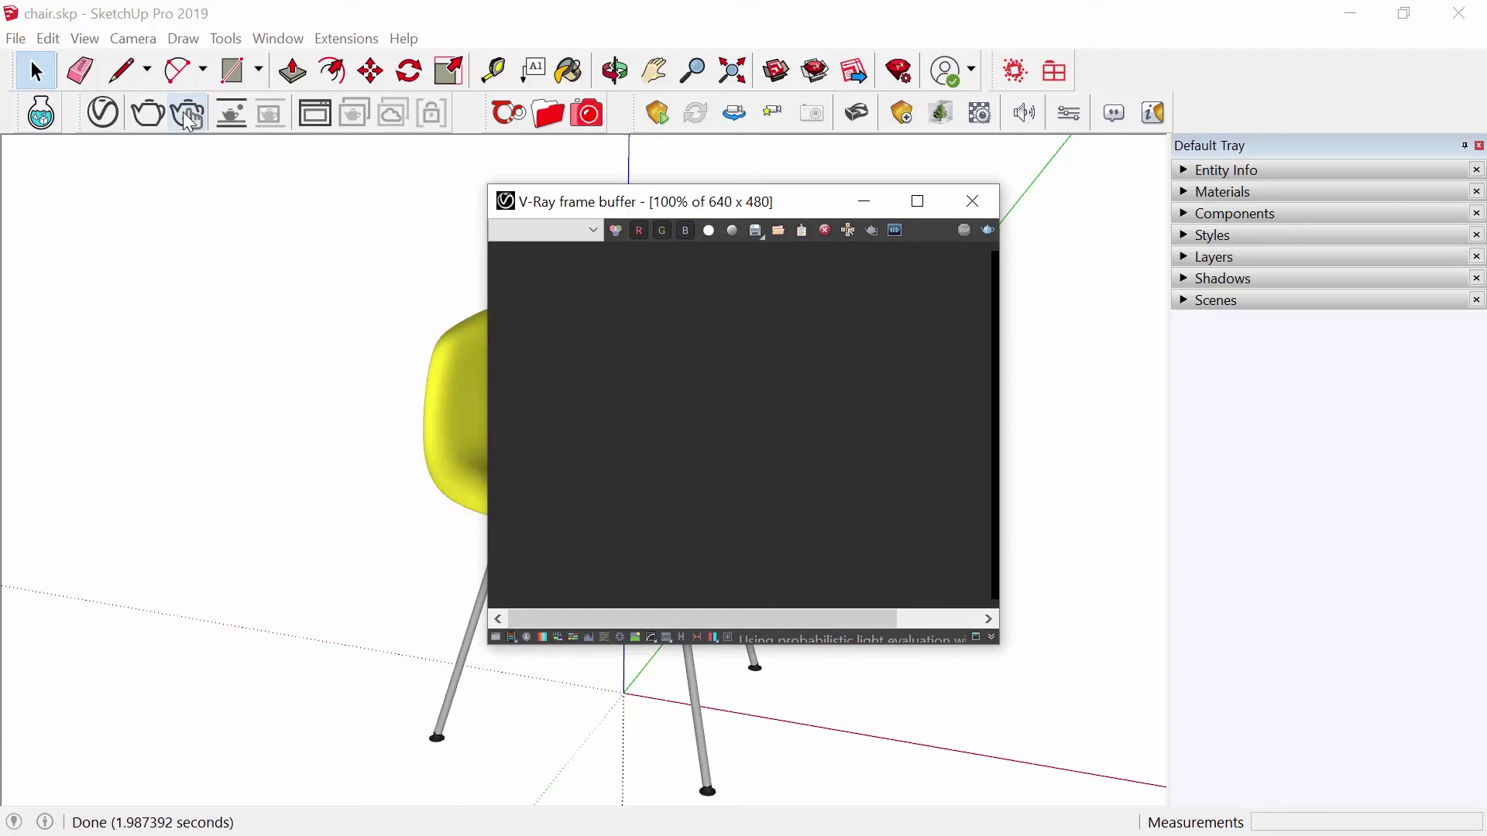
left_click_drag(743, 222, 1021, 225)
middle_click_drag(604, 364, 637, 435)
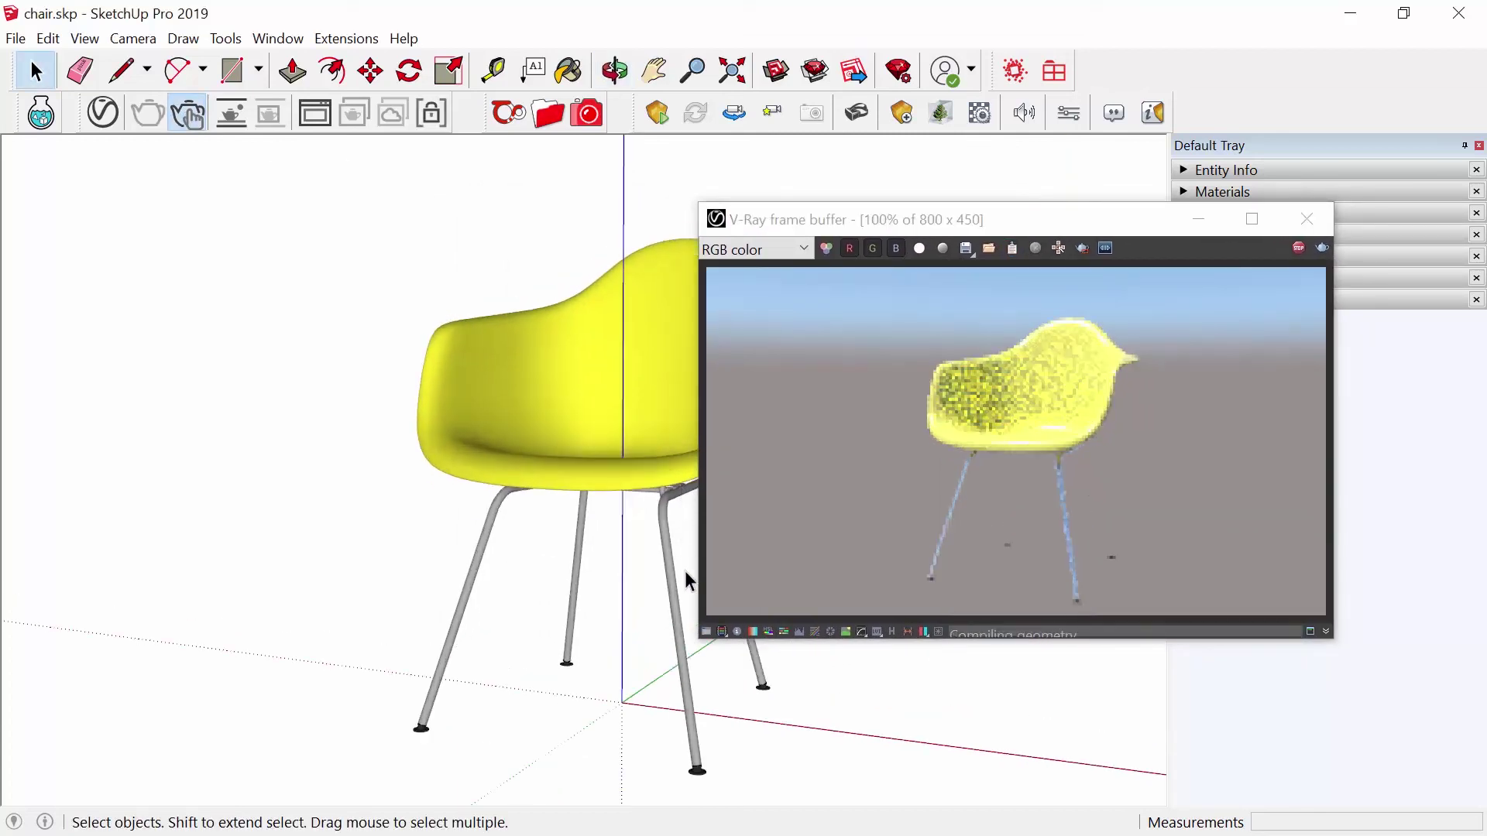
scroll(690, 584, "up", 6)
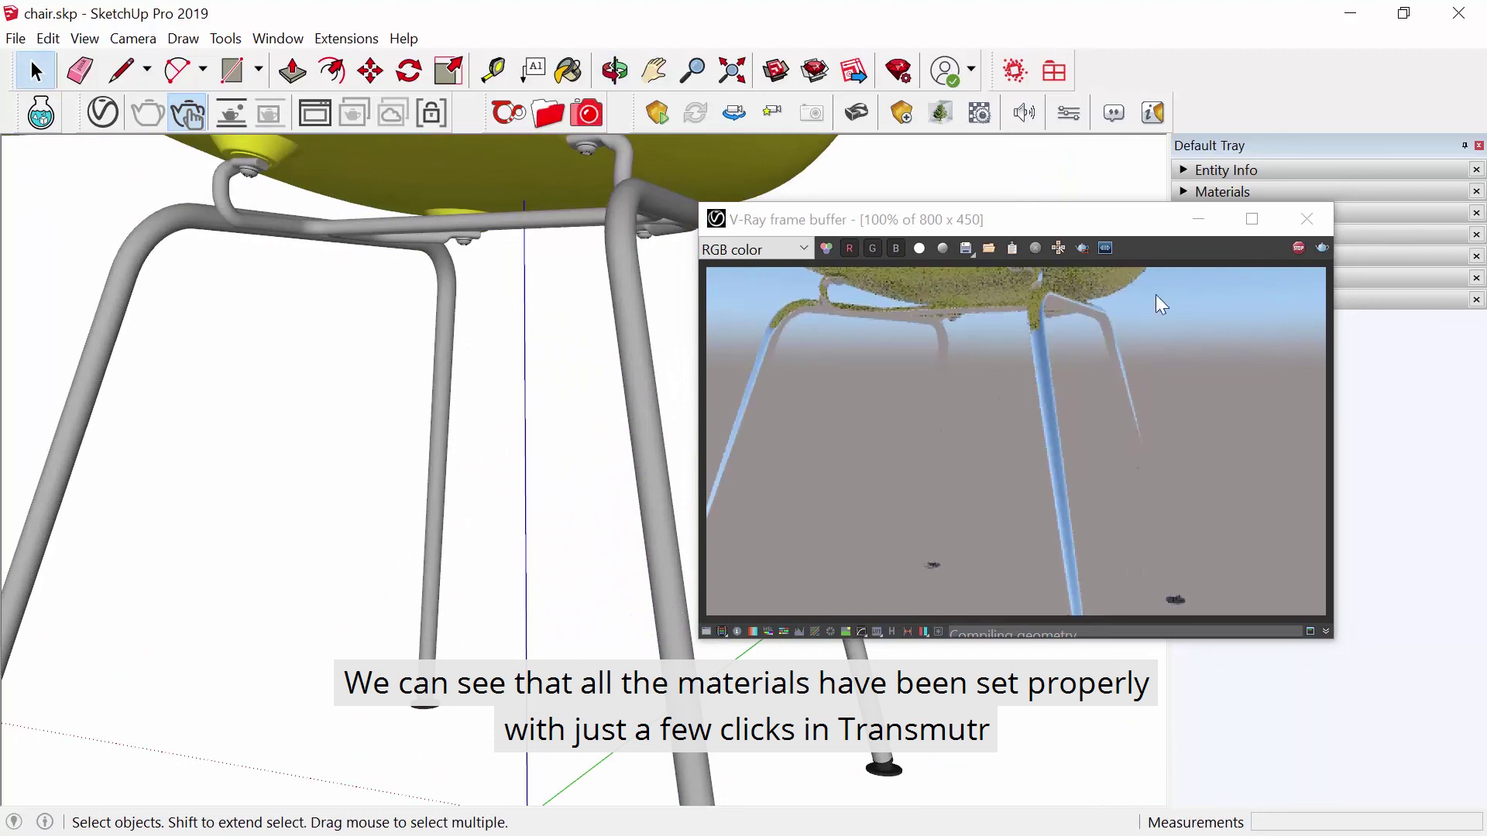
middle_click_drag(473, 179, 488, 542)
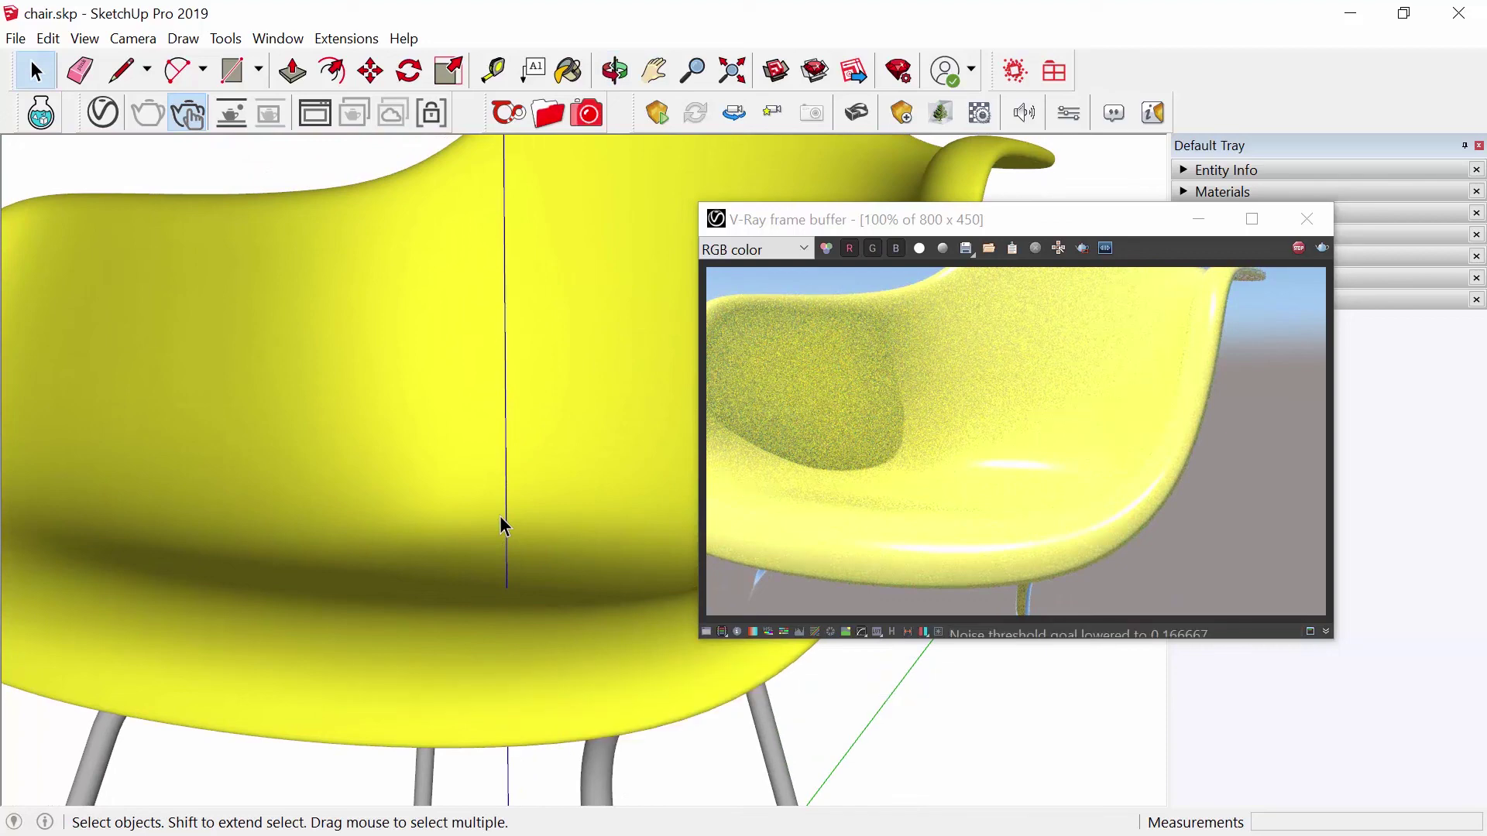
left_click(1299, 248)
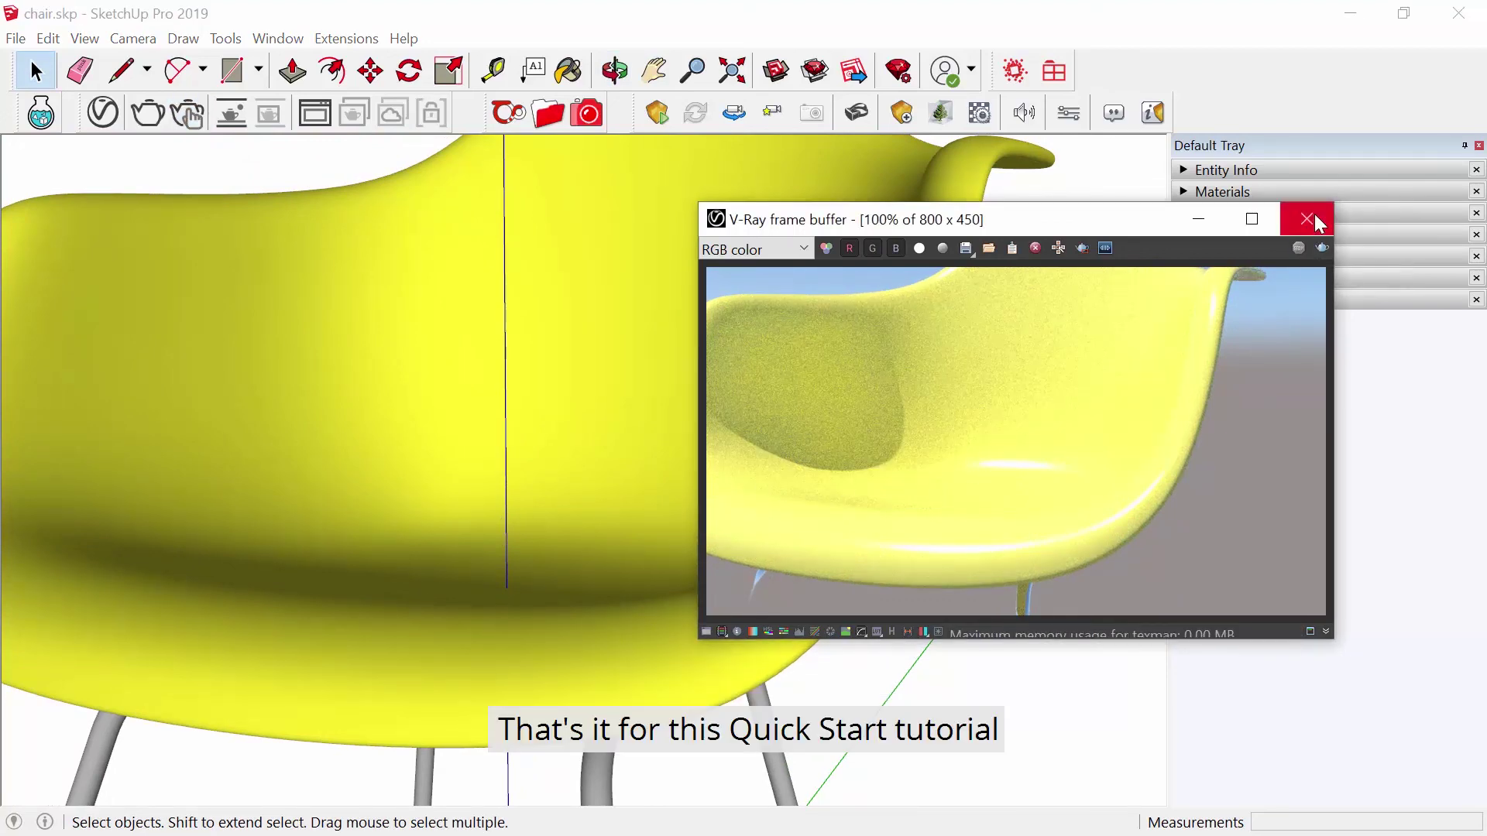
left_click(1315, 219)
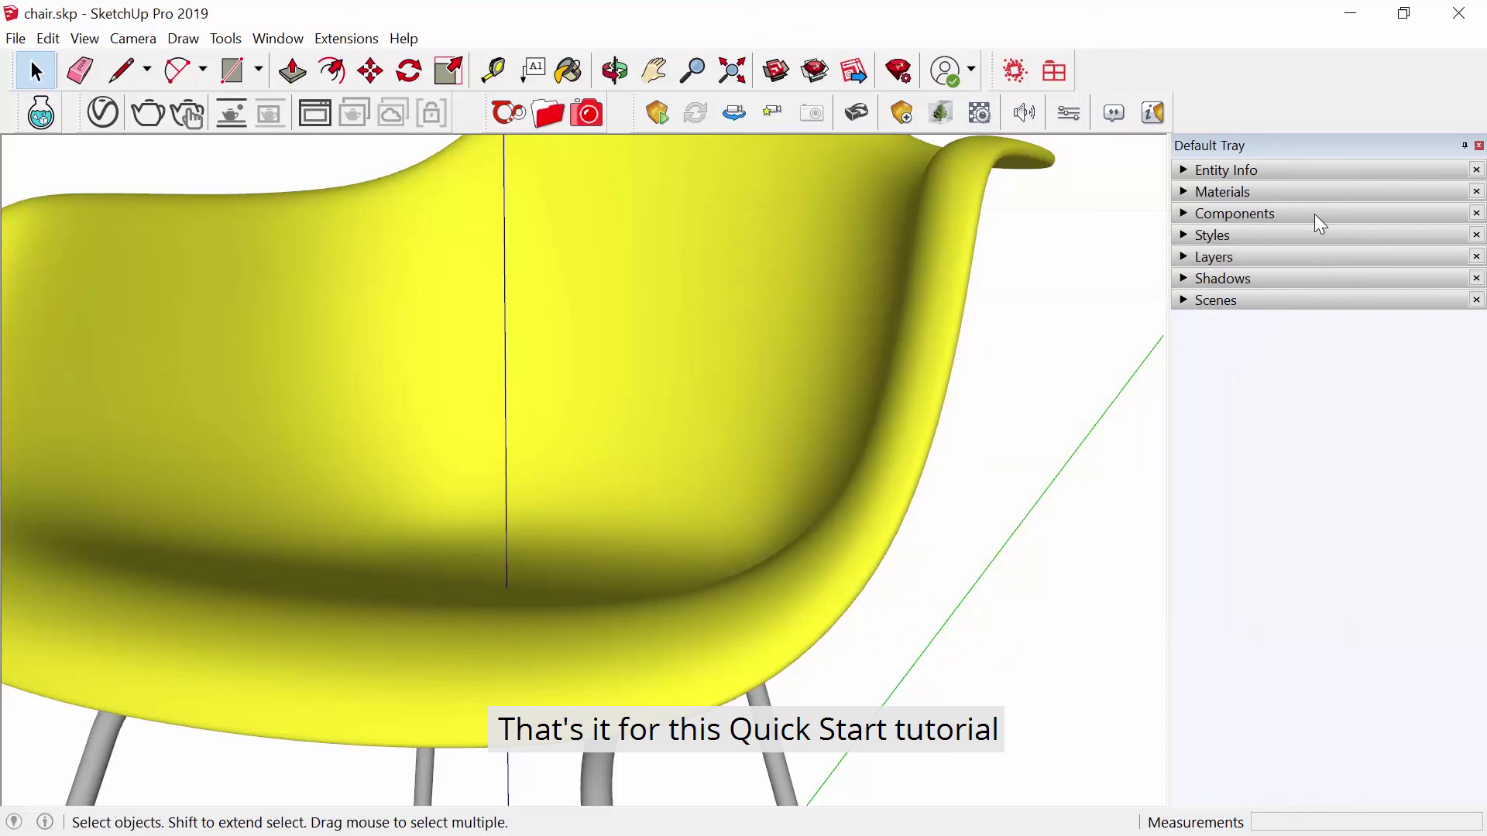